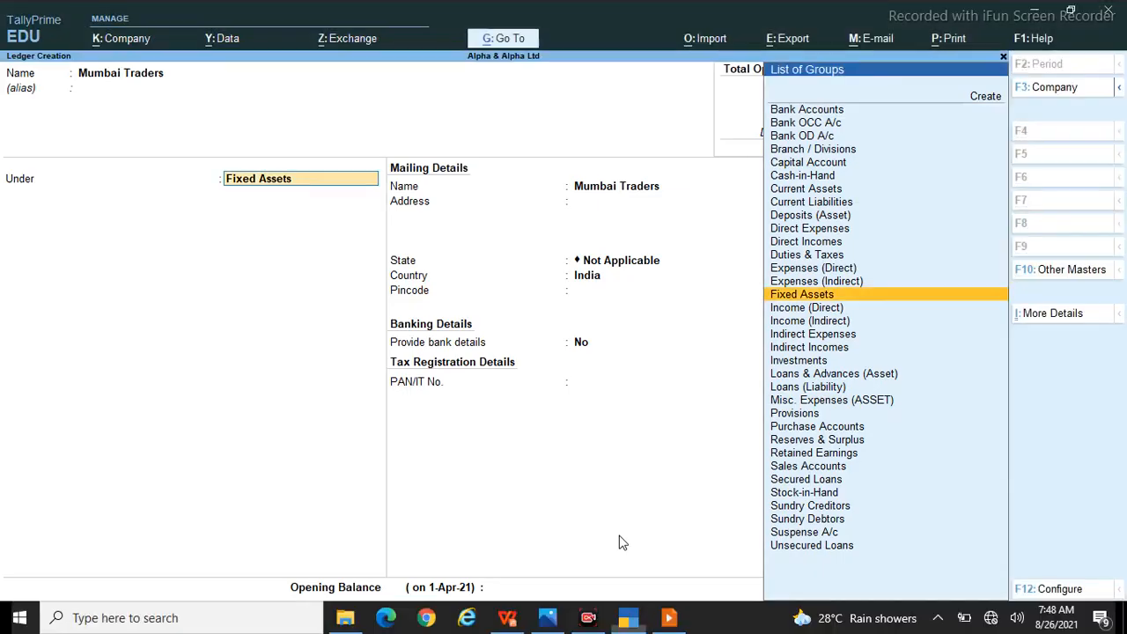
Group the Mumbai Traders ledger under Sundry Debtors and keep the default bill-by-bill, mailing, banking and tax details.
{"action": "type", "text": "Sund"}
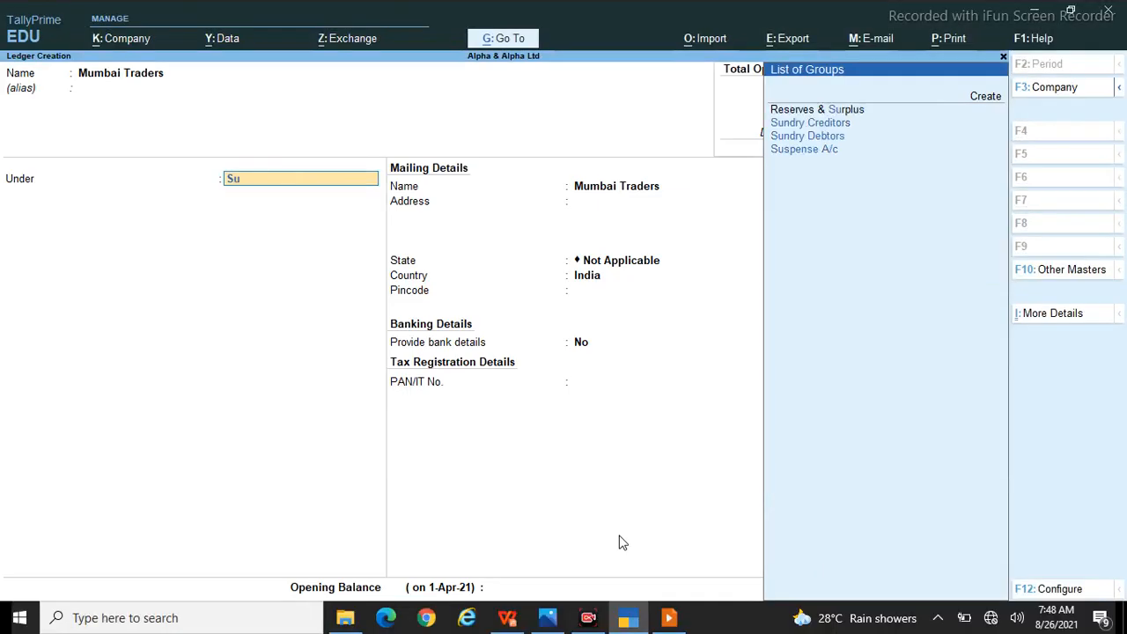
{"action": "key", "text": "Down"}
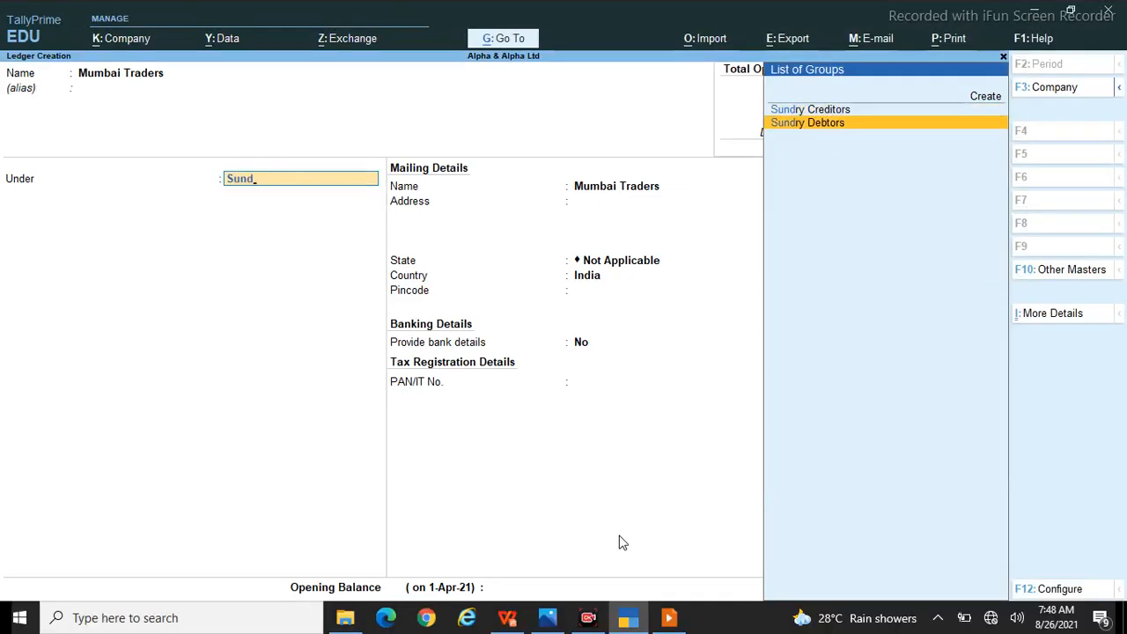
{"action": "key", "text": "Return"}
{"action": "key", "text": "Return"}
{"action": "key", "text": "Return"}
{"action": "key", "text": "Return"}
{"action": "key", "text": "Return"}
{"action": "key", "text": "Return"}
{"action": "key", "text": "Return"}
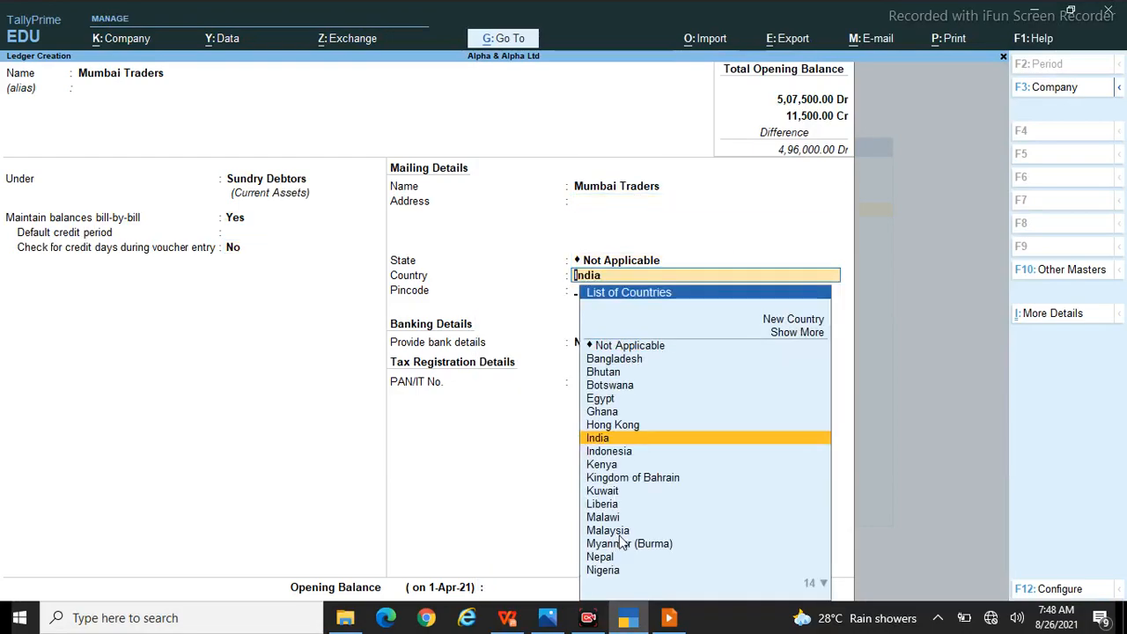
{"action": "key", "text": "Return"}
{"action": "key", "text": "Return"}
{"action": "key", "text": "Return"}
{"action": "key", "text": "Return"}
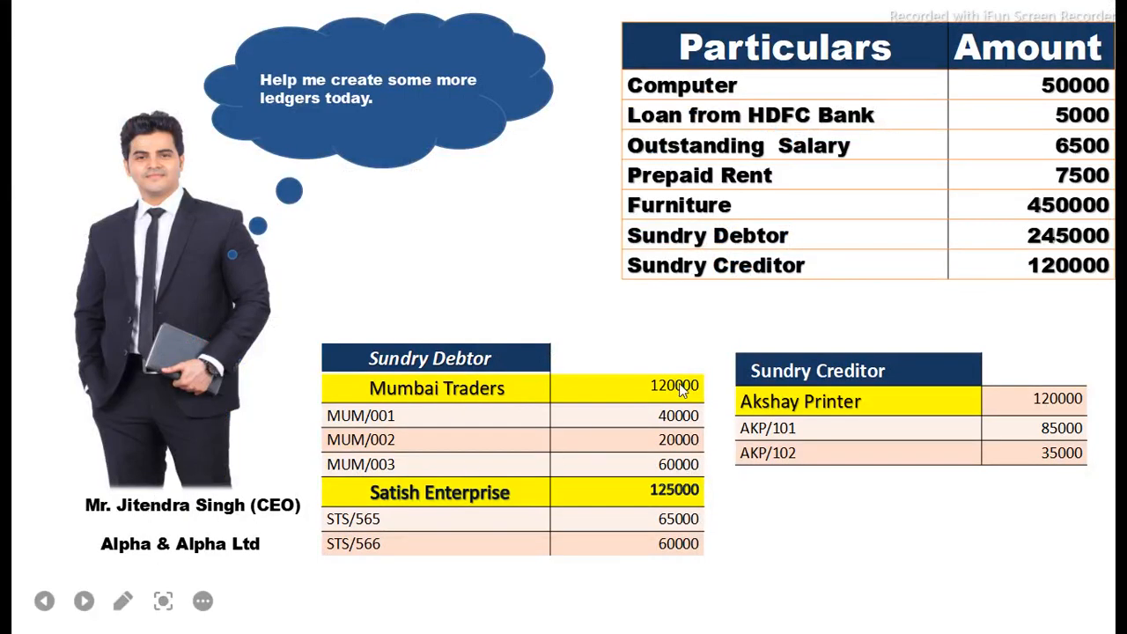
Set the Mumbai Traders opening balance to 1,20,000 Dr and proceed to its bill-wise breakup.
{"action": "key", "text": "alt+Tab"}
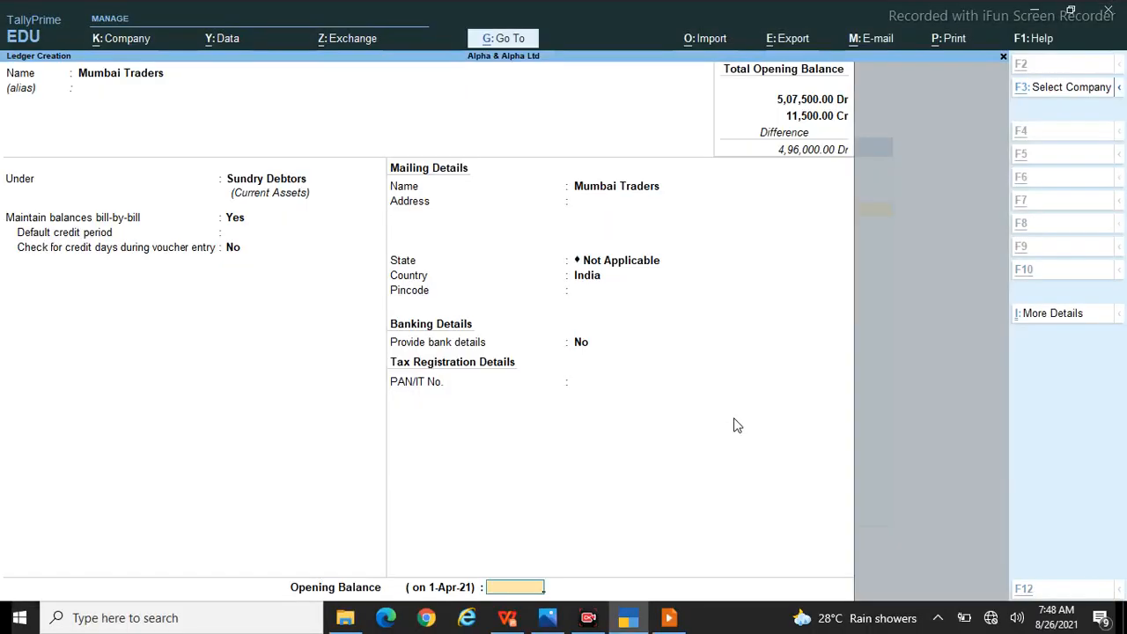
{"action": "key", "text": "alt+Tab"}
{"action": "key", "text": "alt+Tab"}
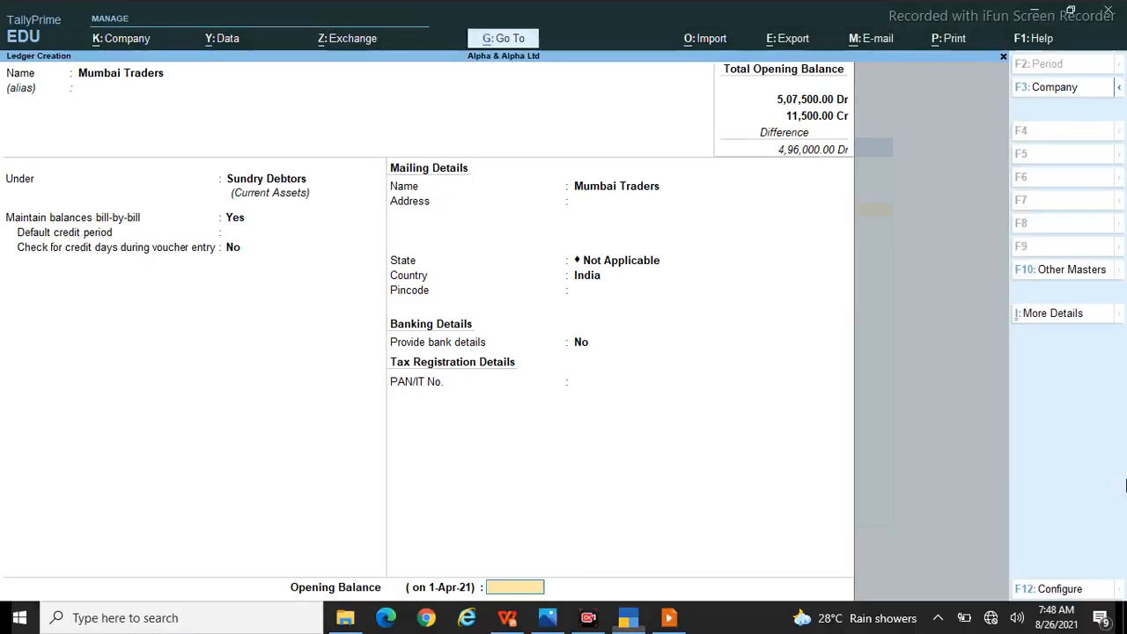
{"action": "type", "text": "120000"}
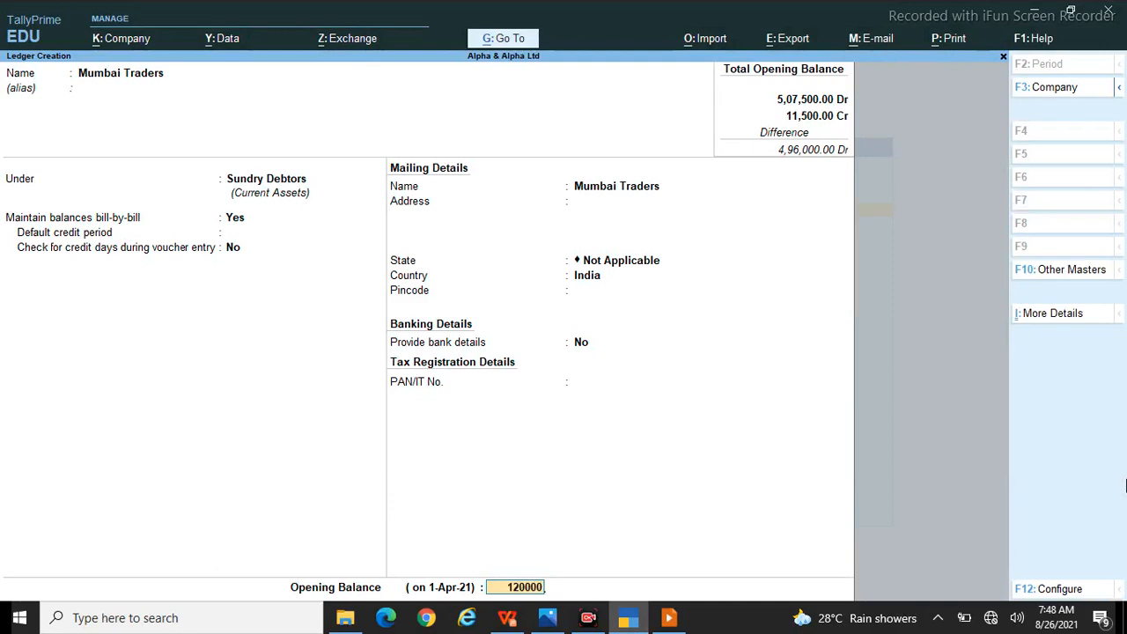
{"action": "key", "text": "Return"}
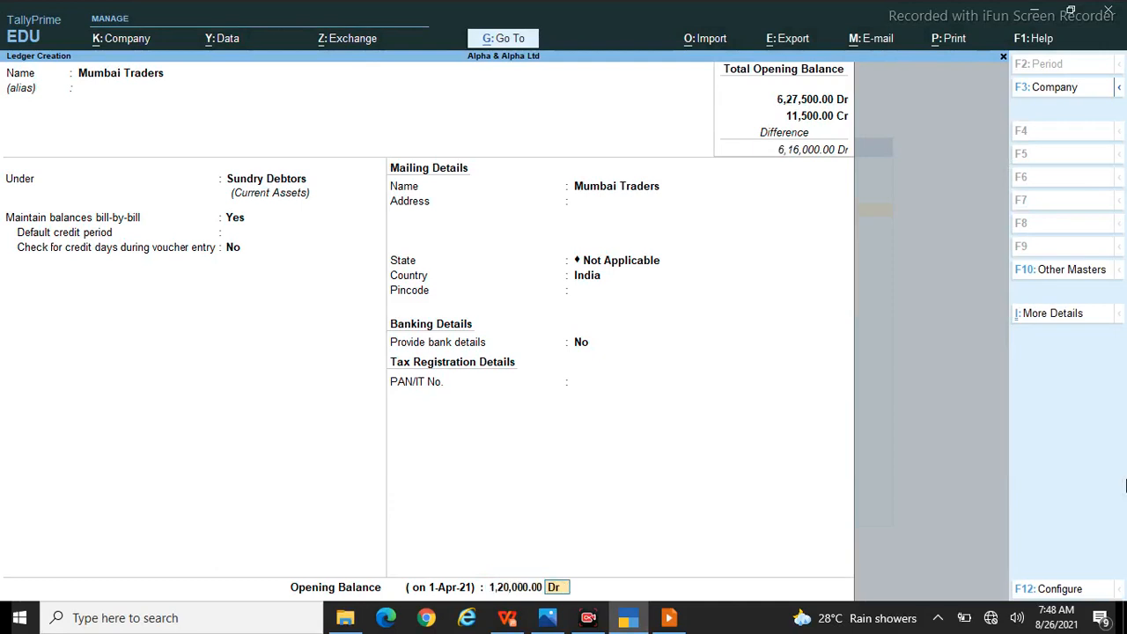
{"action": "key", "text": "Return"}
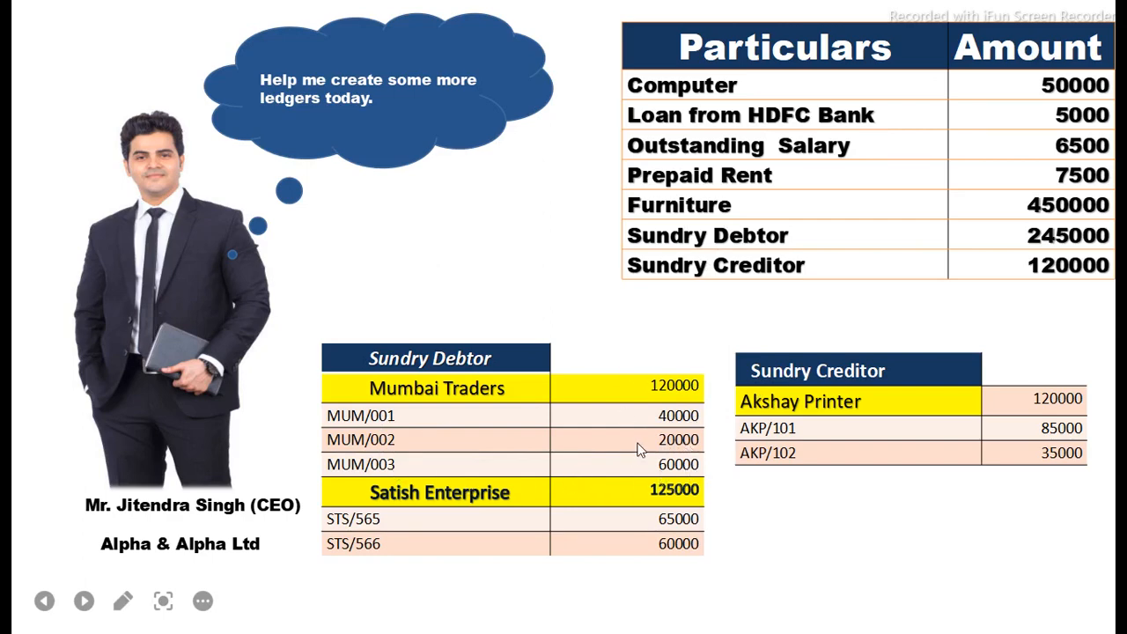
Enter the first Mumbai Traders bill as Mum/001 dated 31/3/2021, leaving its due date blank.
{"action": "key", "text": "alt+Tab"}
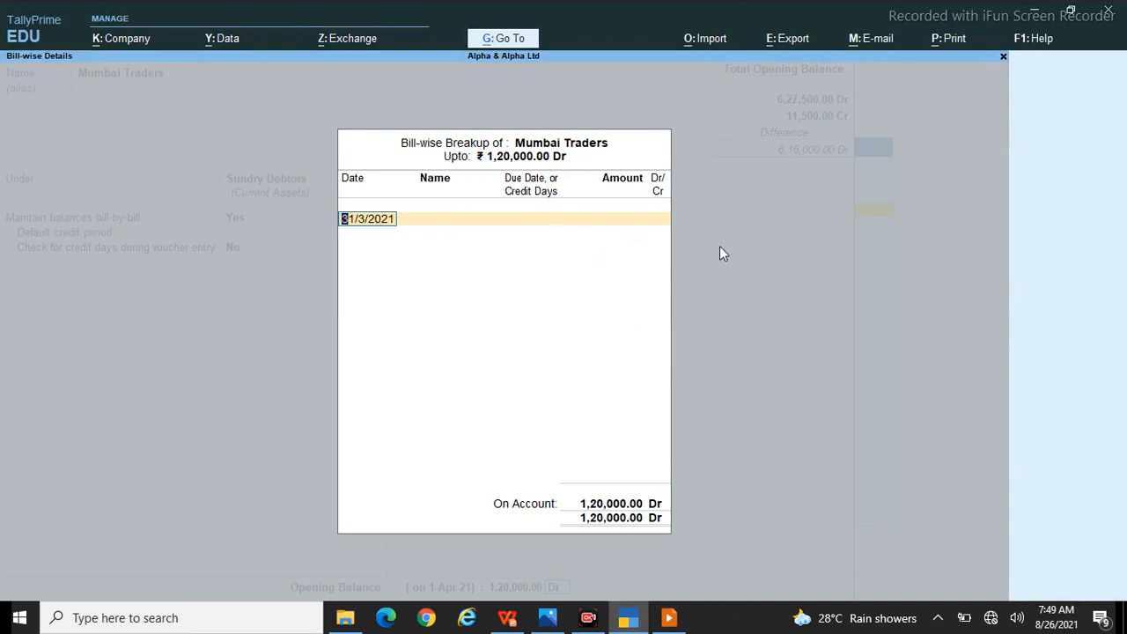
{"action": "key", "text": "alt+Tab"}
{"action": "key", "text": "alt+Tab"}
{"action": "key", "text": "Return"}
{"action": "key", "text": "alt+Tab"}
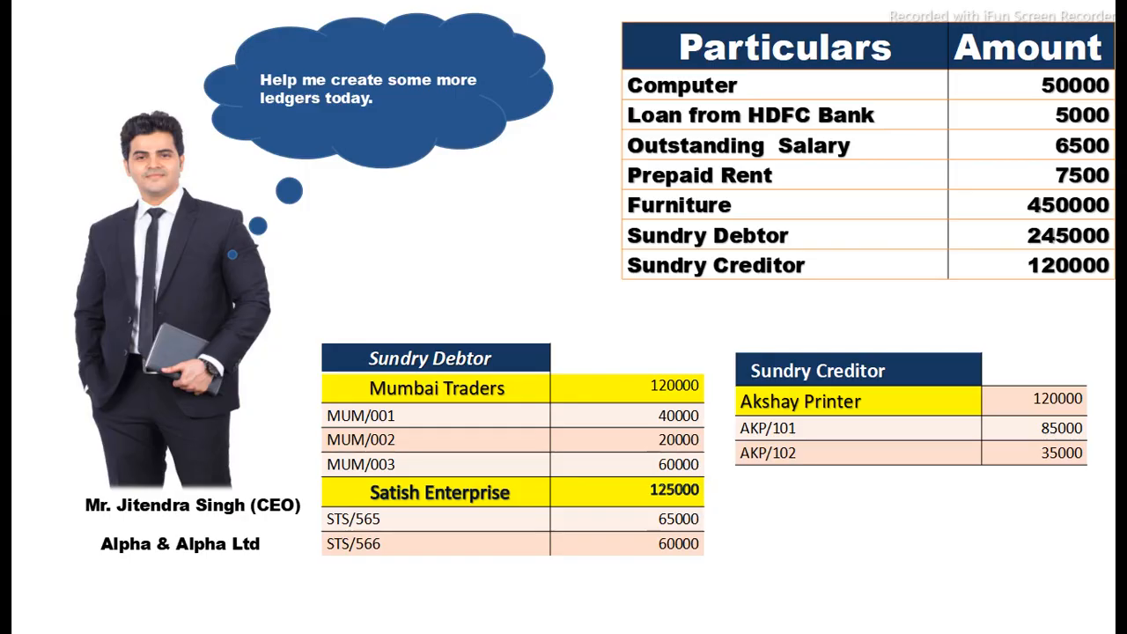
{"action": "key", "text": "alt+Tab"}
{"action": "type", "text": "Mum."}
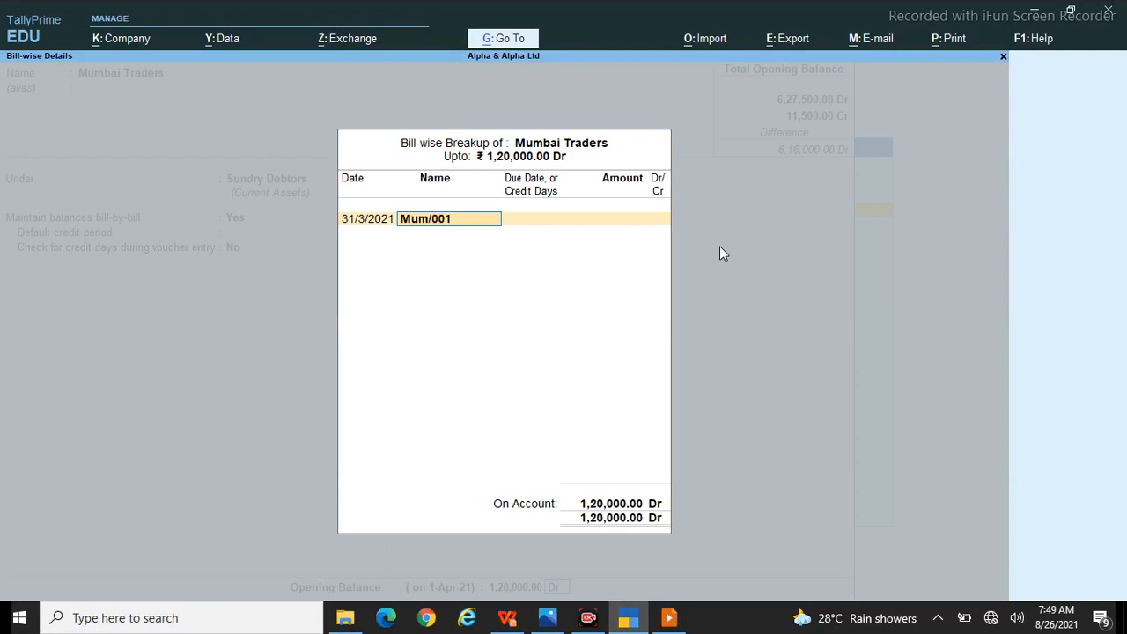
{"action": "type", "text": "001"}
{"action": "key", "text": "Return"}
{"action": "key", "text": "BackSpace"}
{"action": "key", "text": "Return"}
Set the amount of bill Mum/001 to 40,000 Dr, as given on the slide.
{"action": "key", "text": "alt+Tab"}
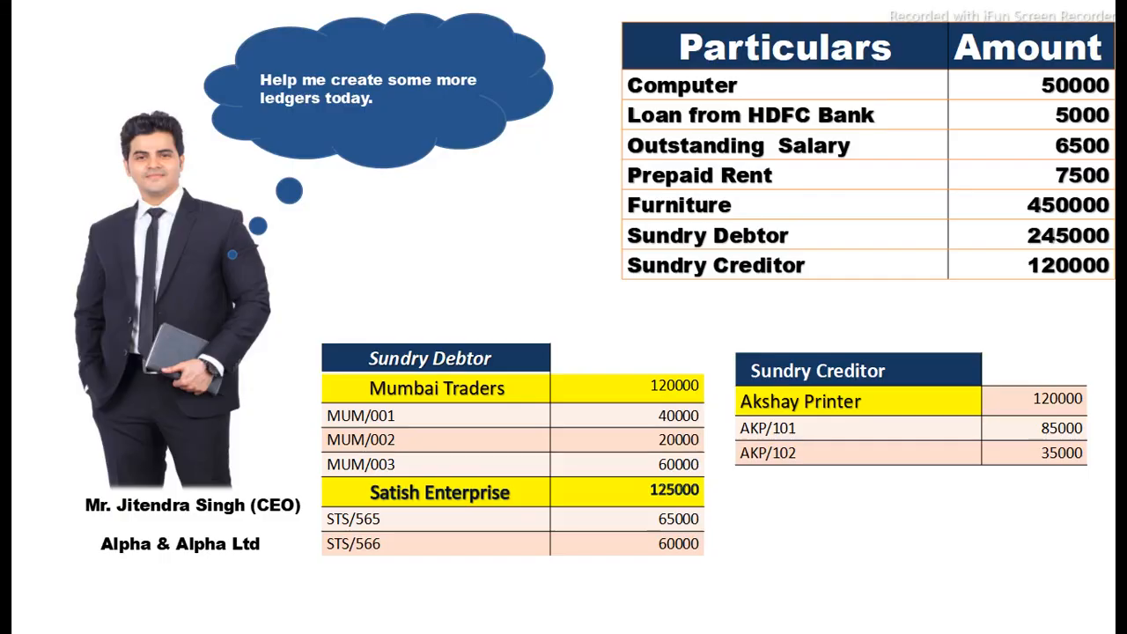
{"action": "key", "text": "alt+Tab"}
{"action": "type", "text": "40000"}
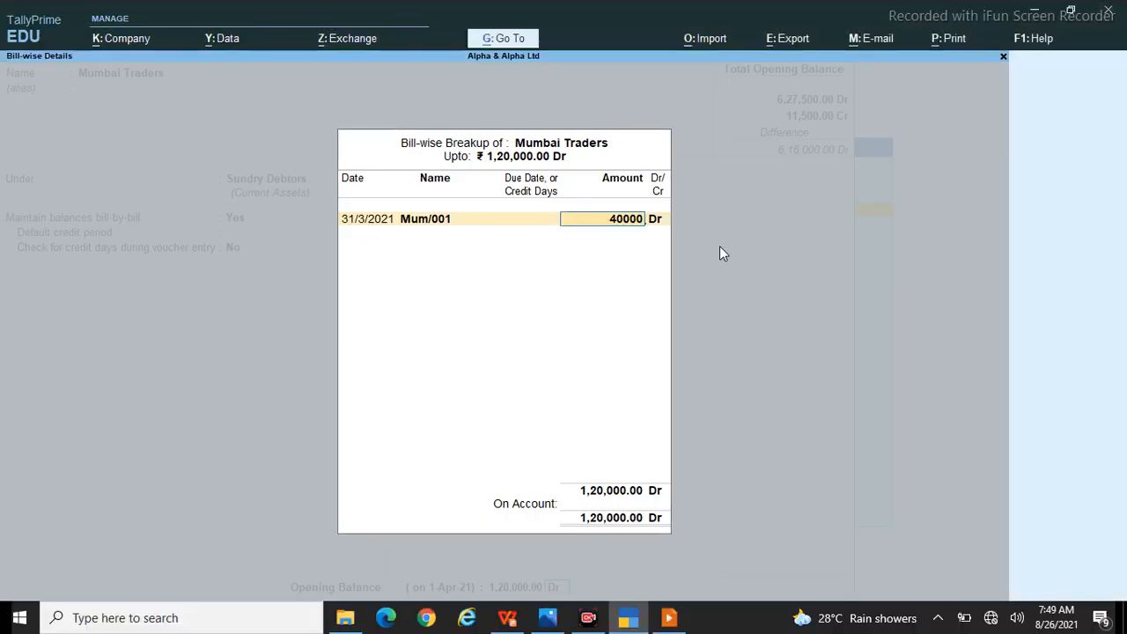
{"action": "key", "text": "Return"}
{"action": "key", "text": "Return"}
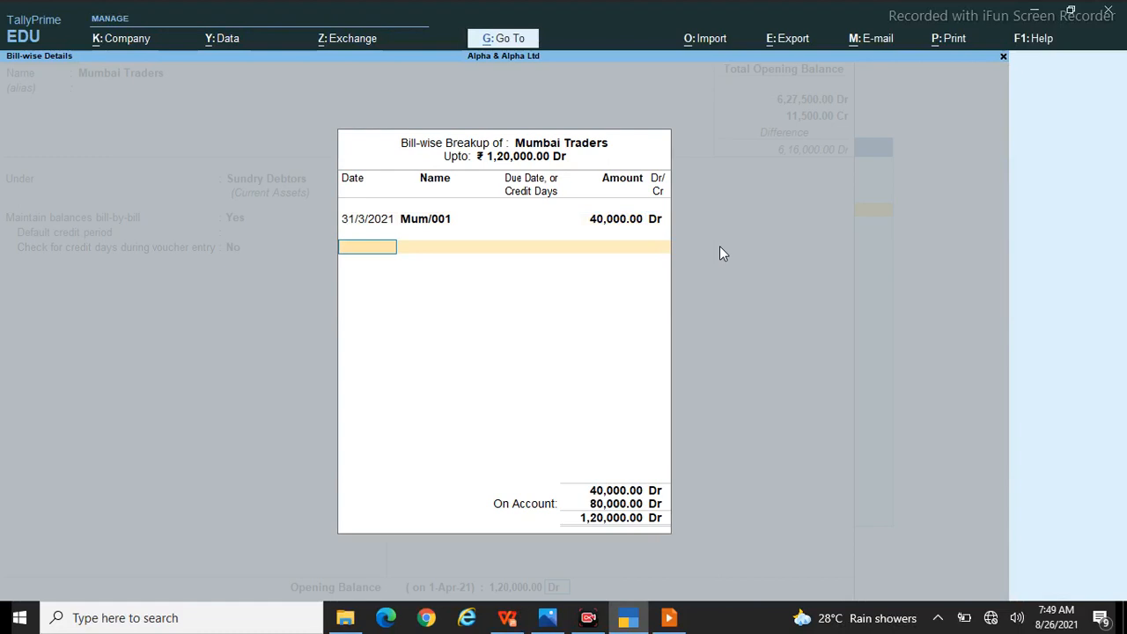
Add bill Mum/002 dated 31/3/2021 for 20,000 Dr with no due date.
{"action": "type", "text": "31/03/21"}
{"action": "key", "text": "Return"}
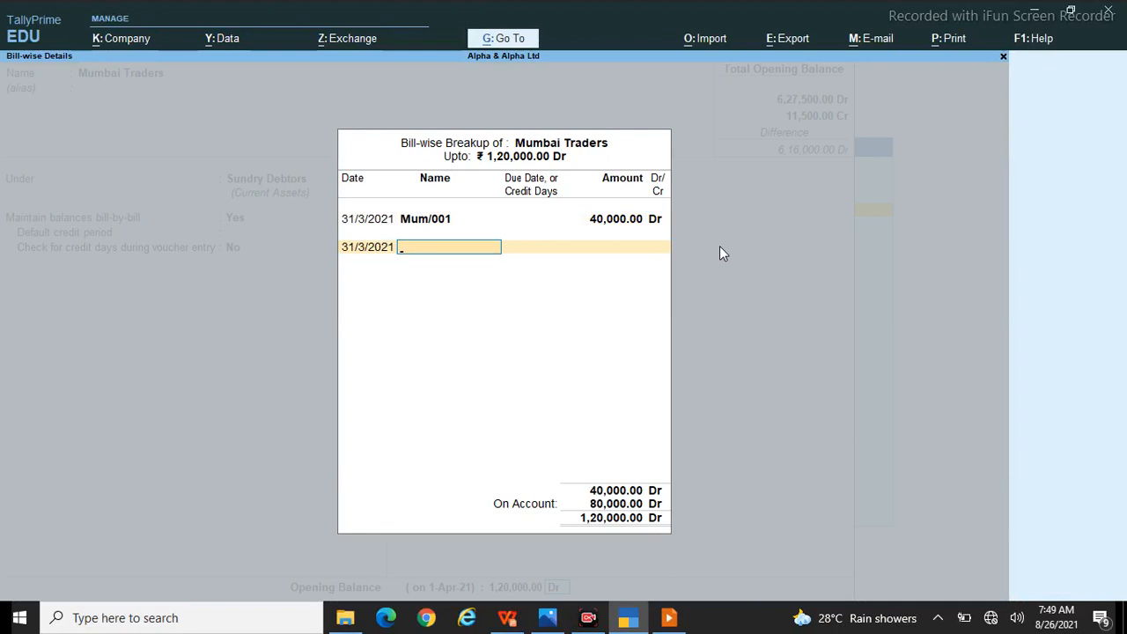
{"action": "type", "text": "Mum/0"}
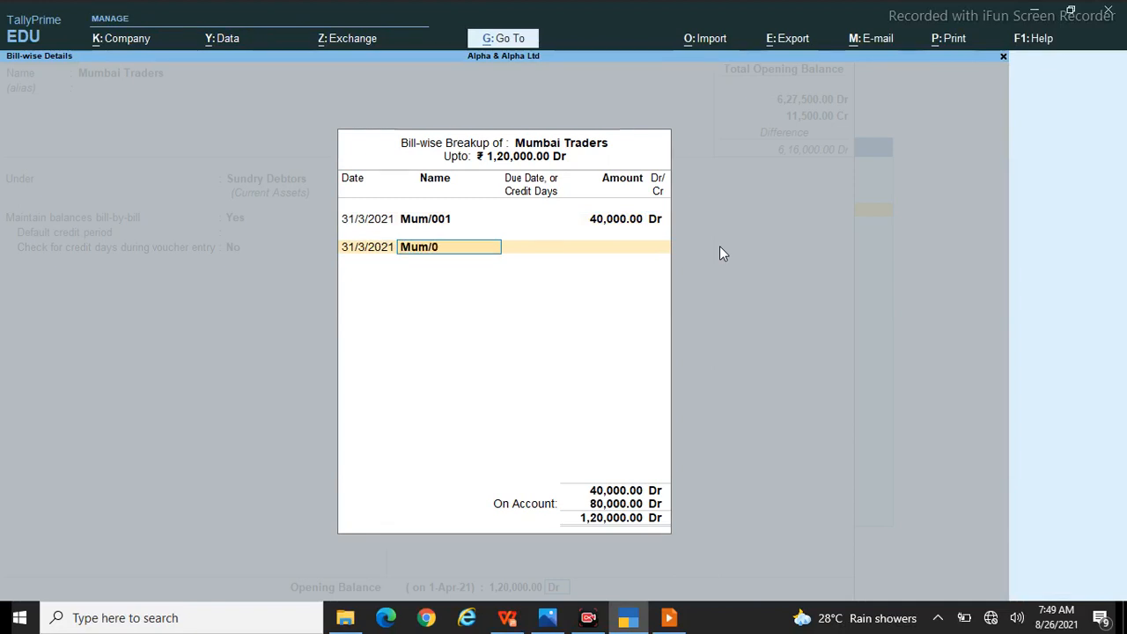
{"action": "key", "text": "Return"}
{"action": "key", "text": "Return"}
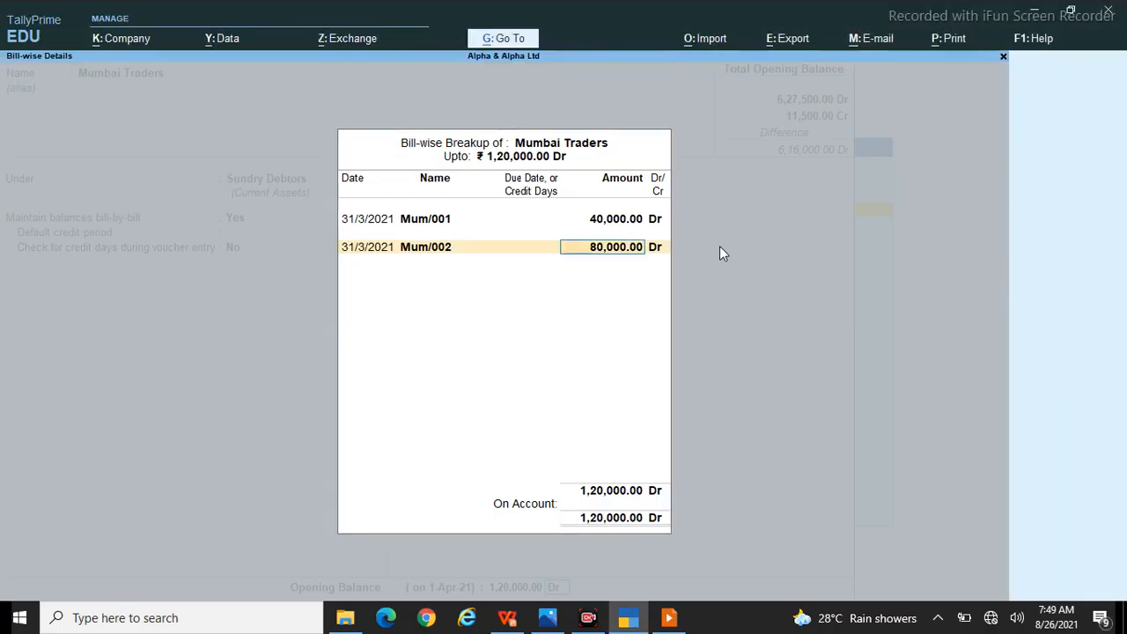
{"action": "type", "text": "20000"}
{"action": "key", "text": "Return"}
{"action": "key", "text": "Return"}
Add bill Mum/003 dated 31/3/2021 for 60,000 Dr without a due date, and save the Mumbai Traders ledger.
{"action": "type", "text": "31/03/21"}
{"action": "key", "text": "Return"}
{"action": "type", "text": "Mu"}
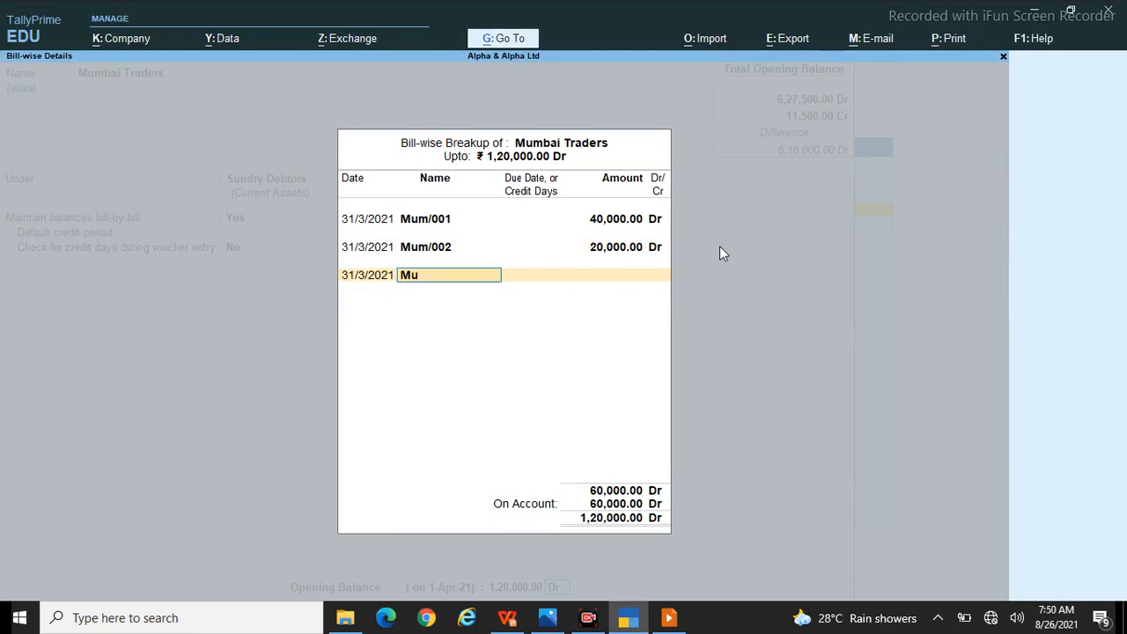
{"action": "type", "text": "m/003"}
{"action": "key", "text": "Return"}
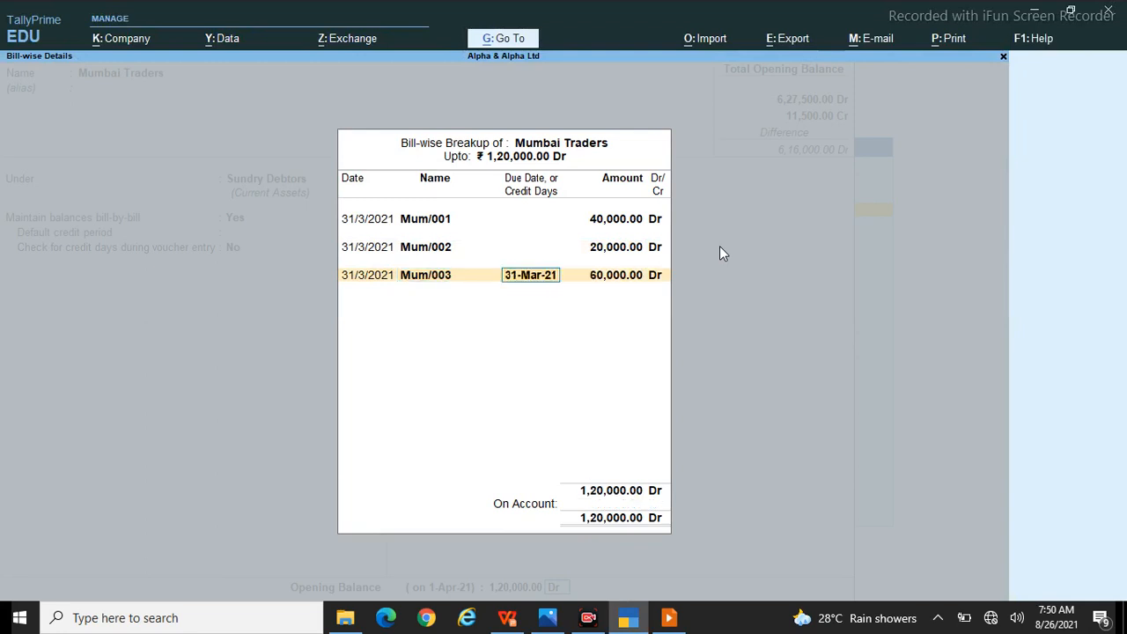
{"action": "key", "text": "BackSpace"}
{"action": "key", "text": "Return"}
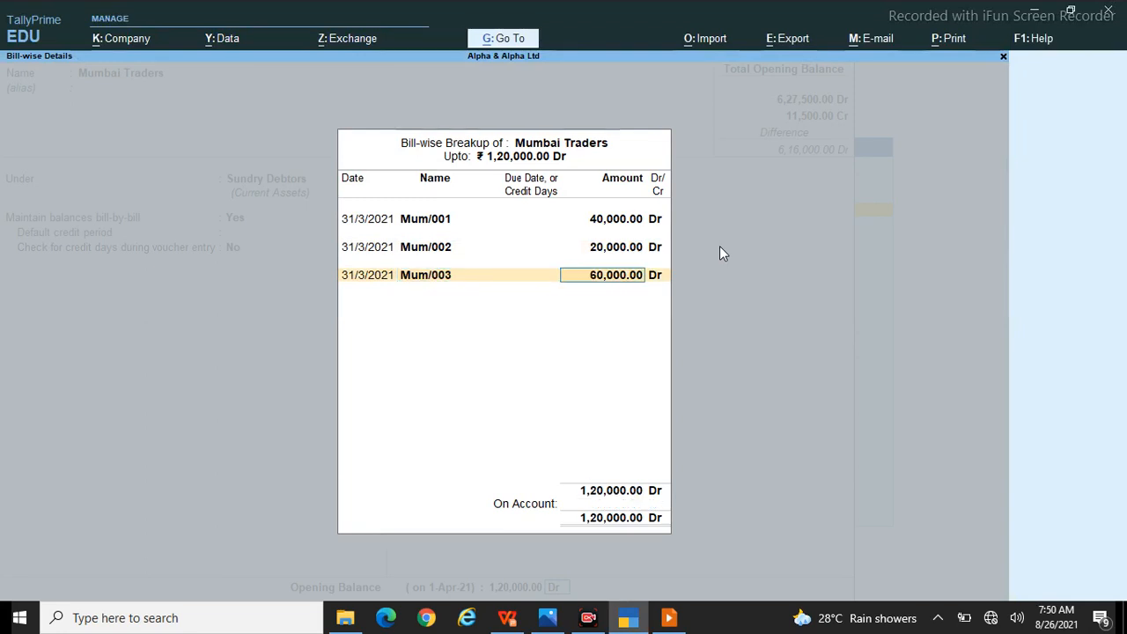
{"action": "key", "text": "Return"}
{"action": "key", "text": "Return"}
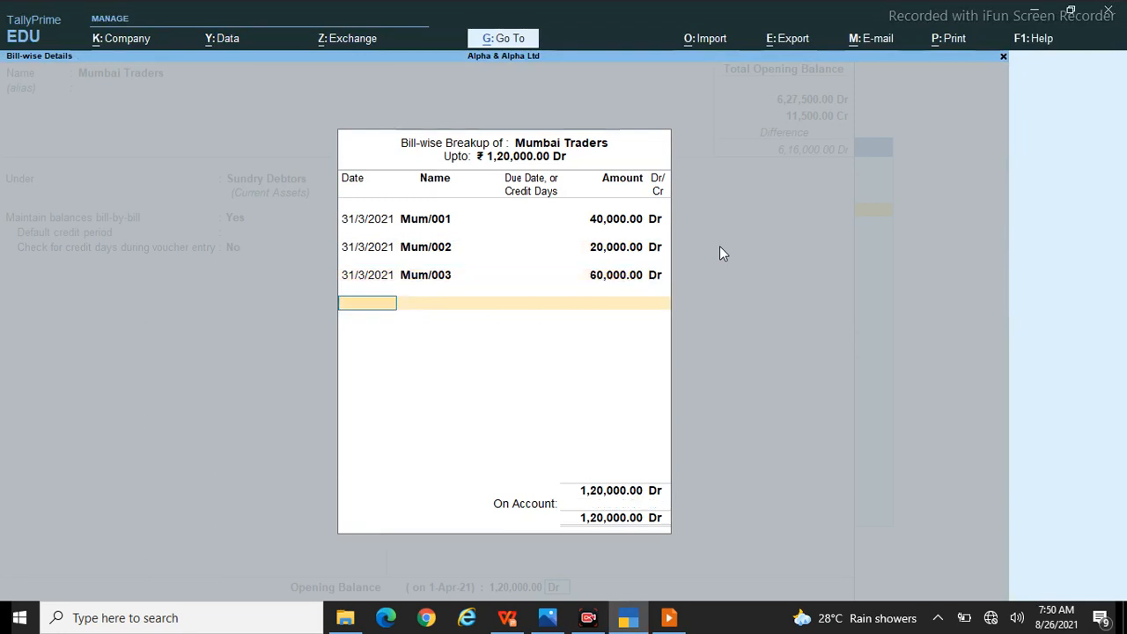
{"action": "key", "text": "Return"}
{"action": "key", "text": "Return"}
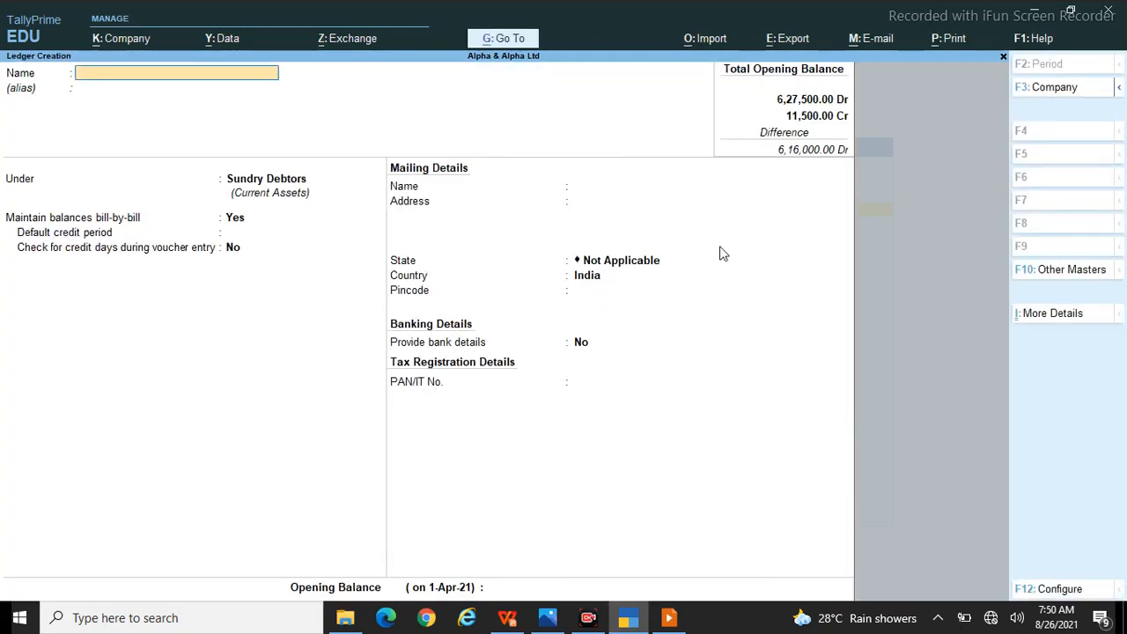
Name the new ledger Satish Enterprises with no alias, keeping it under Sundry Debtors.
{"action": "key", "text": "alt+Tab"}
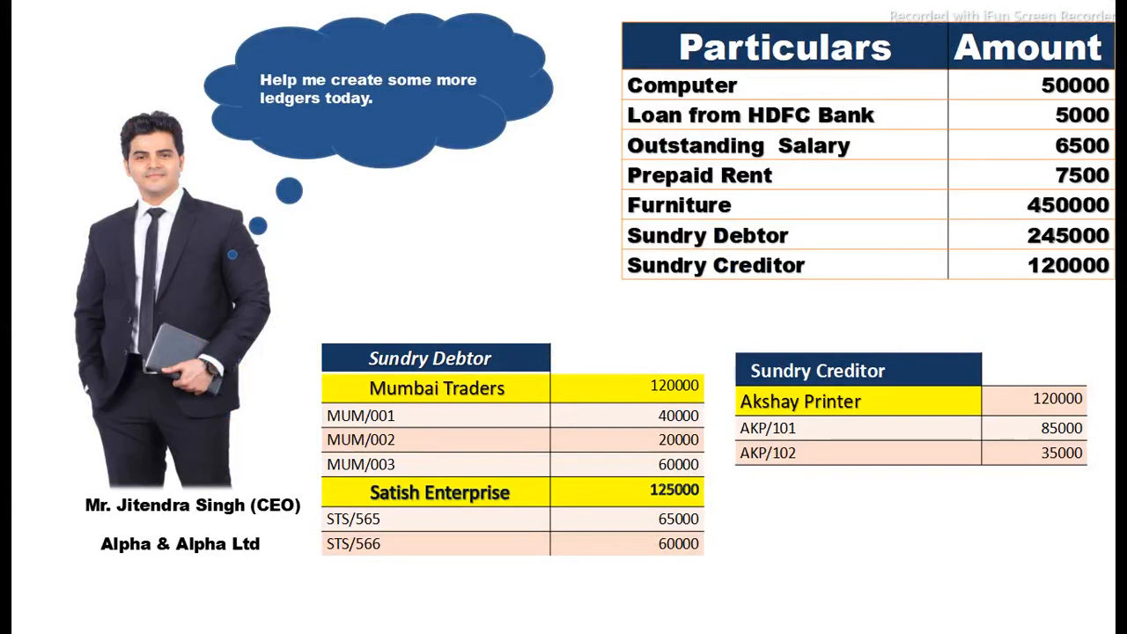
{"action": "key", "text": "alt+Tab"}
{"action": "type", "text": "Sa"}
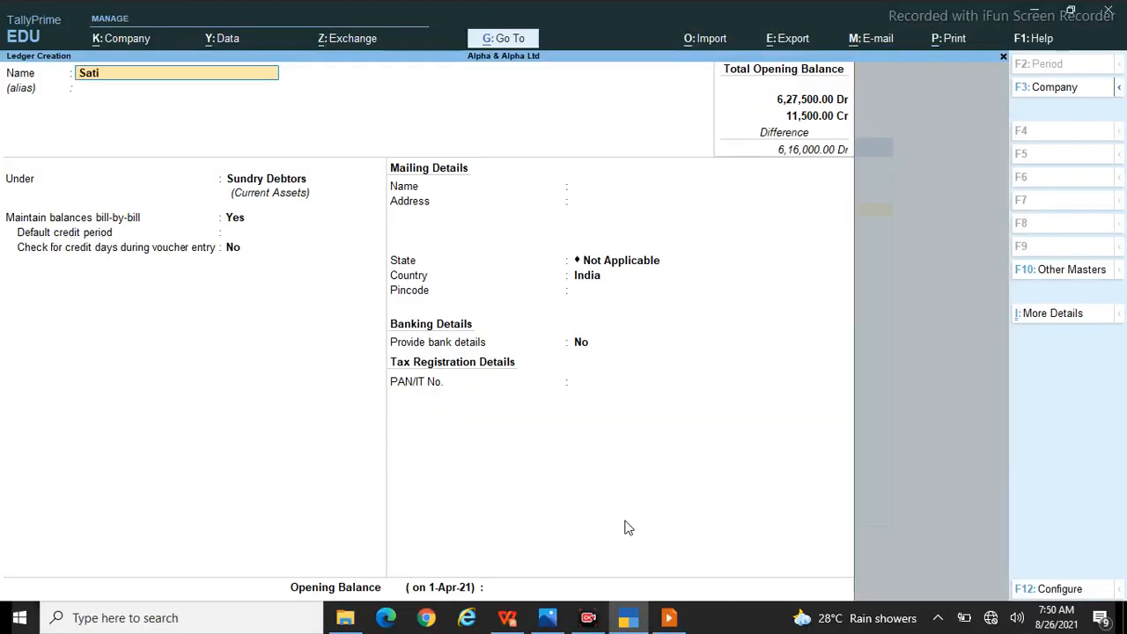
{"action": "type", "text": "tish enterprise"}
{"action": "key", "text": "Return"}
{"action": "key", "text": "Return"}
{"action": "key", "text": "Return"}
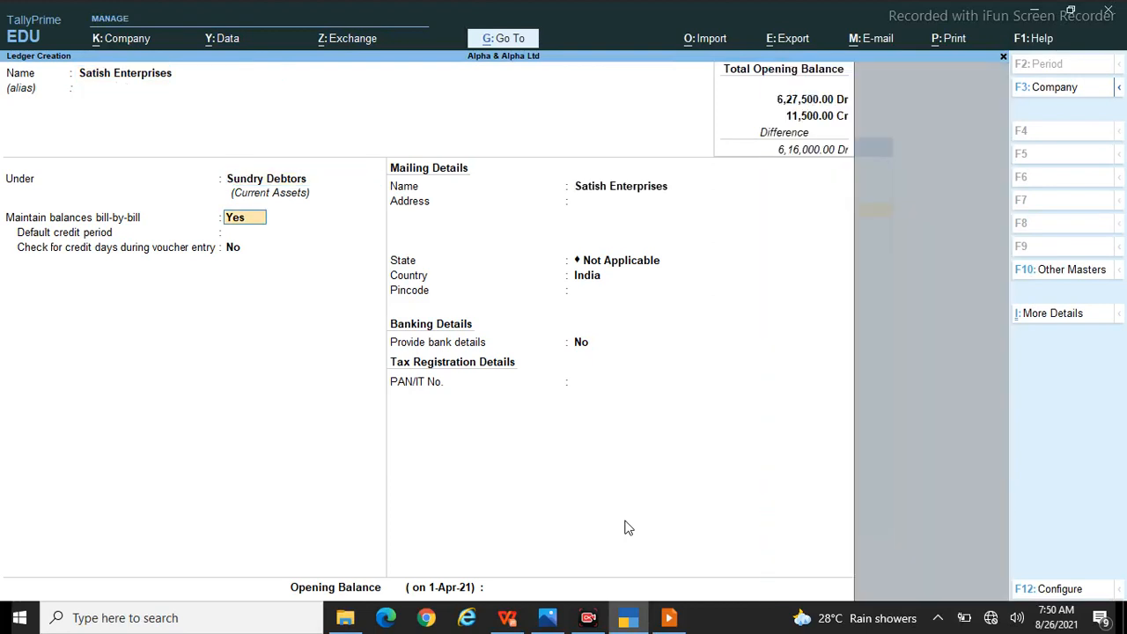
Keep the default bill-by-bill and mailing details for Satish Enterprises and set its opening balance to 1,25,000 Dr.
{"action": "key", "text": "Return"}
{"action": "key", "text": "Return"}
{"action": "key", "text": "Return"}
{"action": "key", "text": "Return"}
{"action": "key", "text": "Return"}
{"action": "key", "text": "Return"}
{"action": "key", "text": "Return"}
{"action": "key", "text": "Return"}
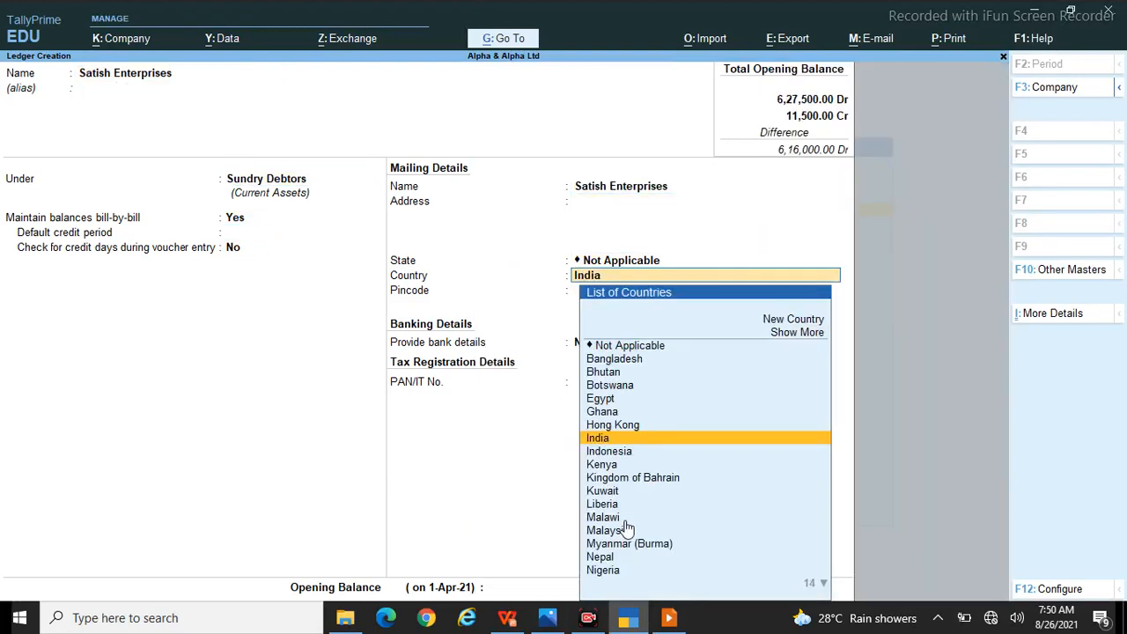
{"action": "key", "text": "Return"}
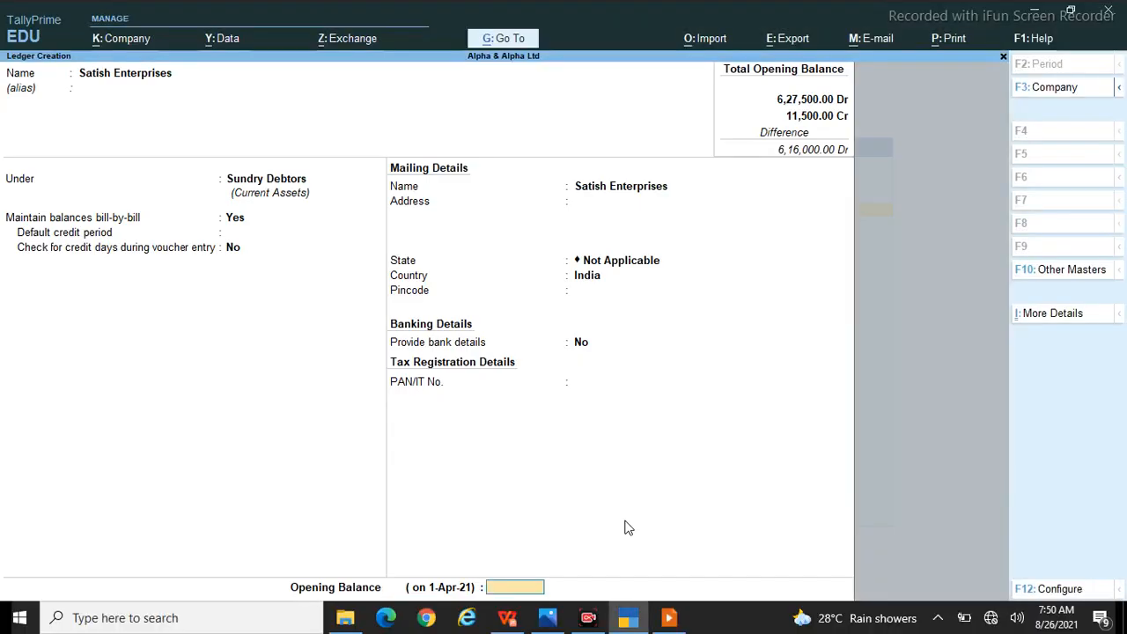
{"action": "type", "text": "125000"}
{"action": "key", "text": "Return"}
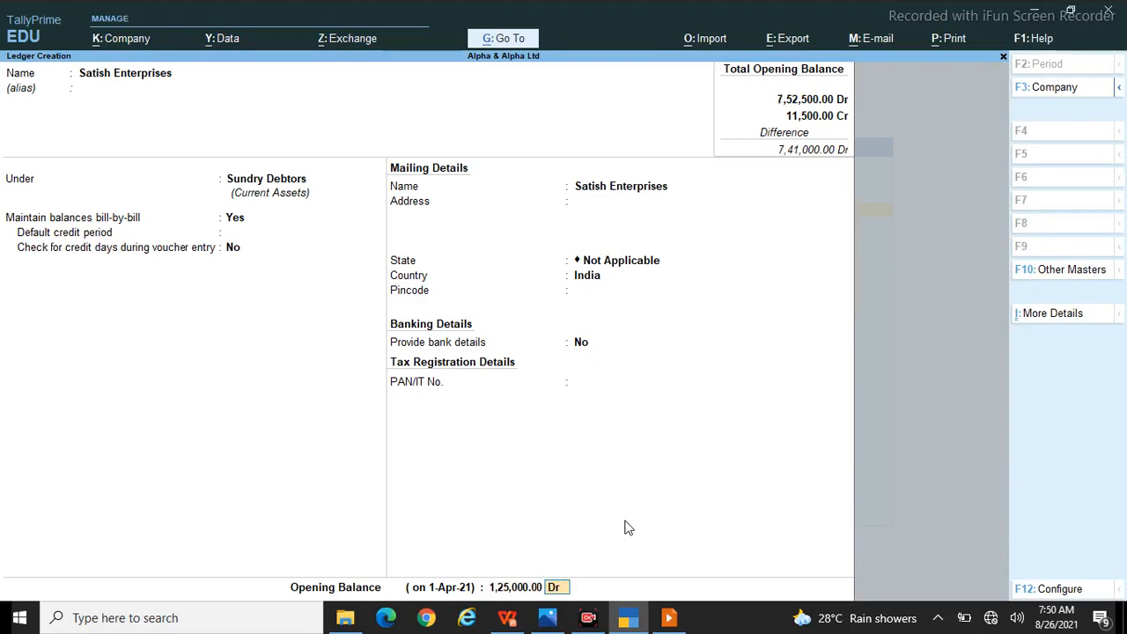
{"action": "key", "text": "Return"}
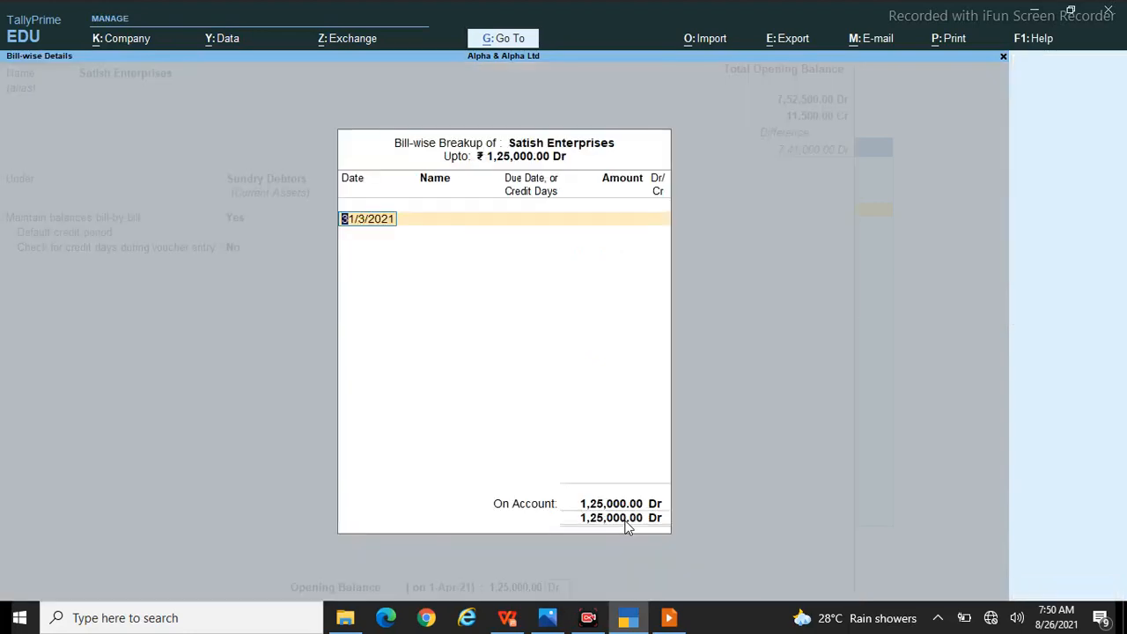
Enter bill Sts/565 dated 31/3/2021 for 65,000 Dr in the Satish Enterprises breakup, with no due date.
{"action": "key", "text": "Return"}
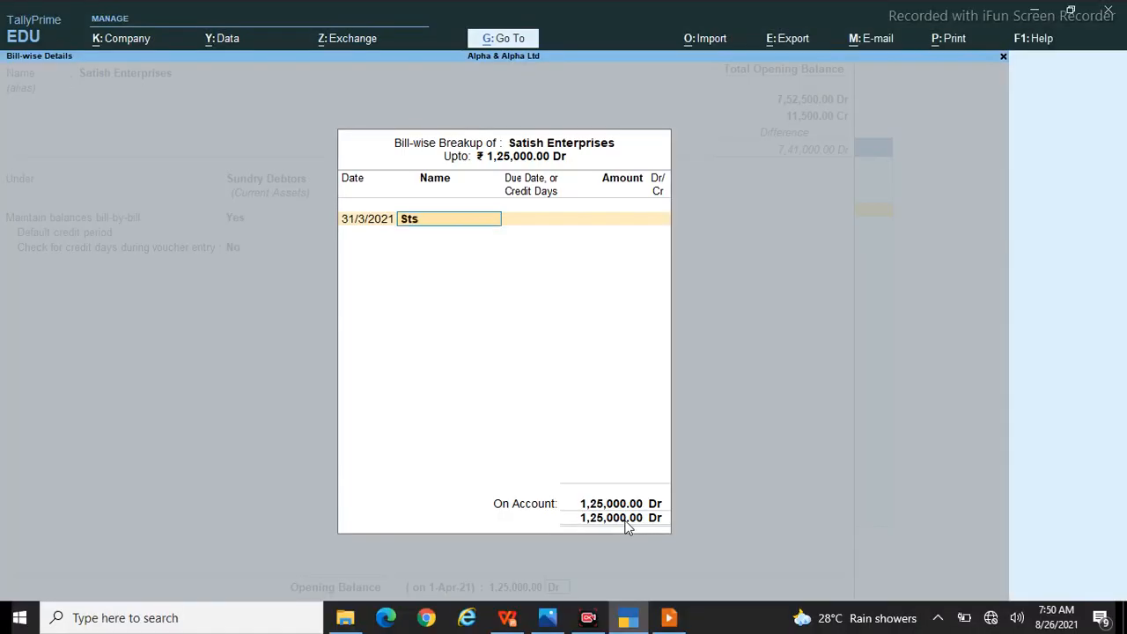
{"action": "type", "text": "Sts/565"}
{"action": "key", "text": "Return"}
{"action": "key", "text": "Return"}
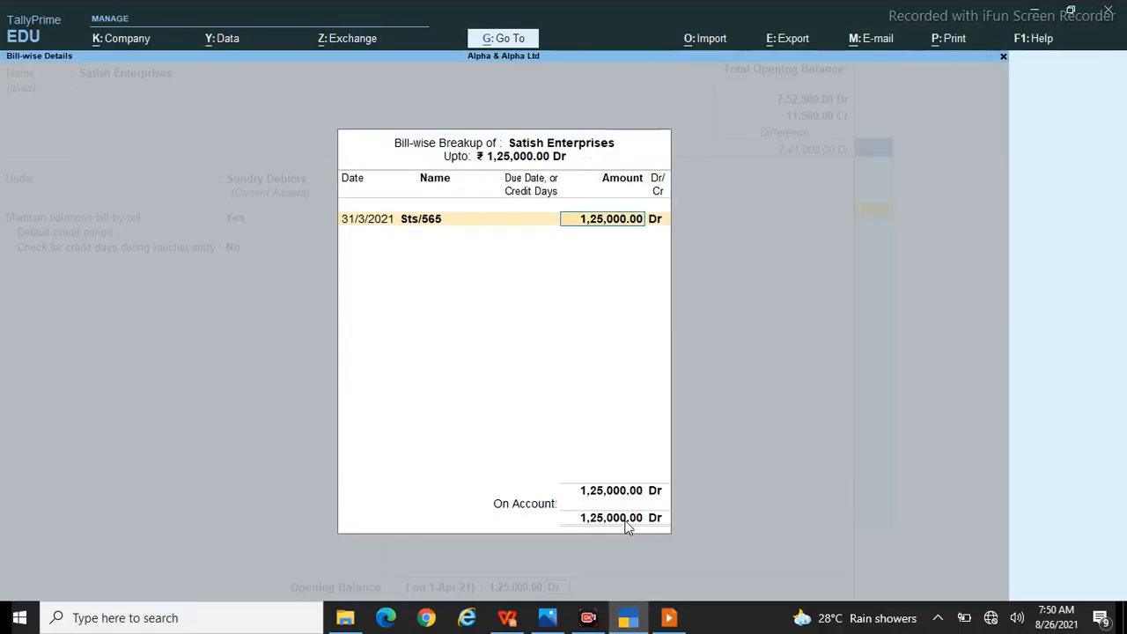
{"action": "type", "text": "65000"}
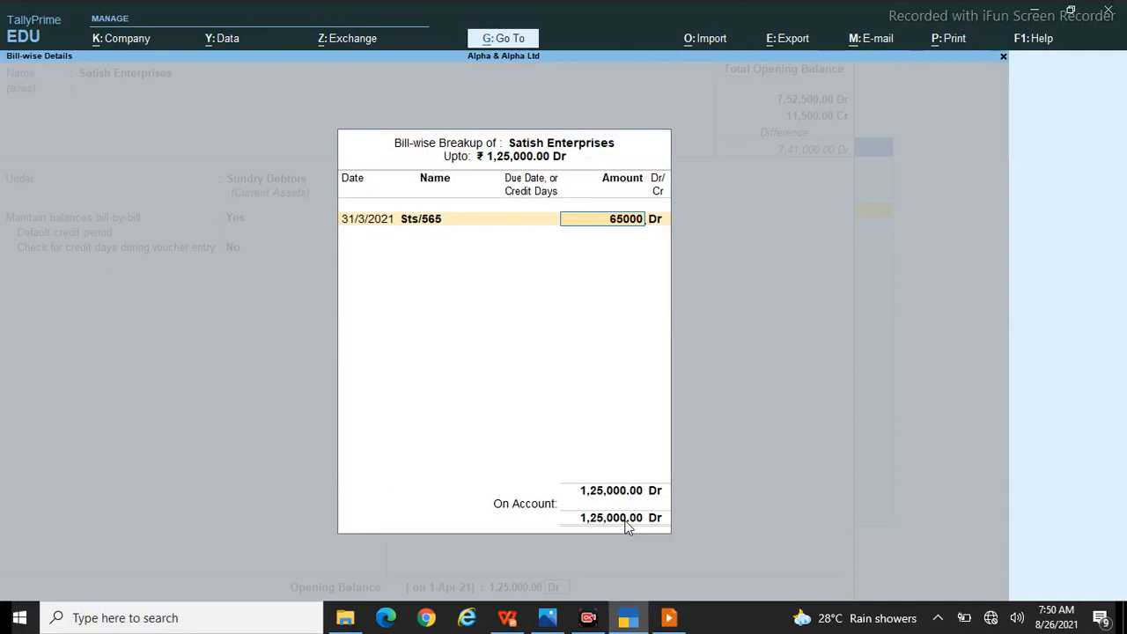
{"action": "key", "text": "Return"}
{"action": "key", "text": "Return"}
{"action": "key", "text": "Return"}
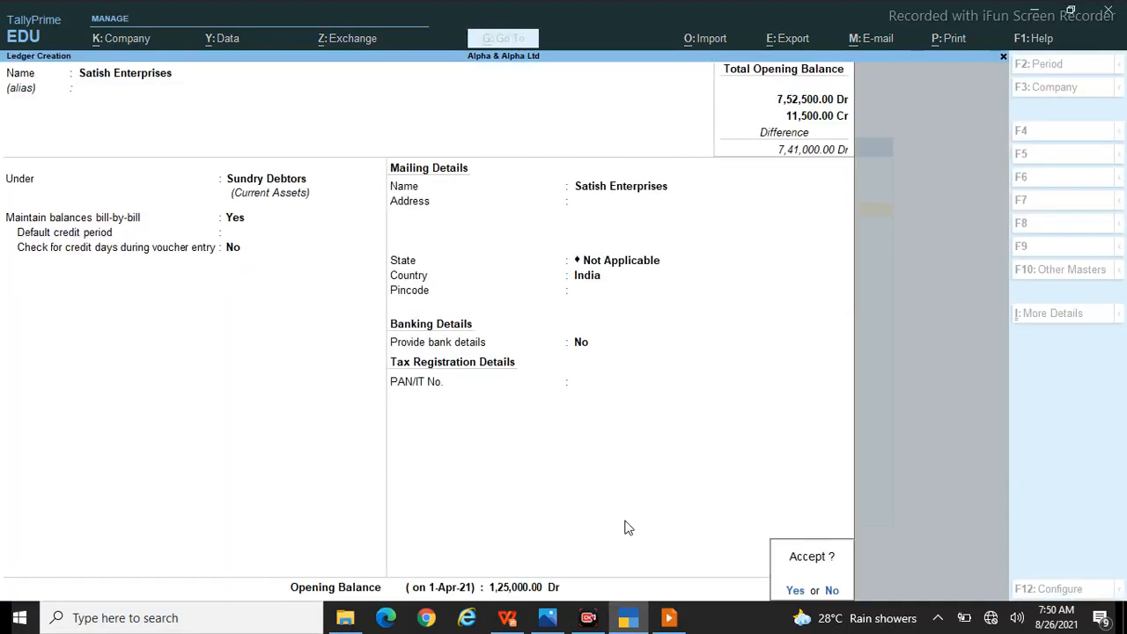
{"action": "key", "text": "Escape"}
{"action": "key", "text": "Return"}
{"action": "key", "text": "Return"}
{"action": "key", "text": "Return"}
{"action": "key", "text": "BackSpace"}
{"action": "key", "text": "BackSpace"}
{"action": "key", "text": "Return"}
{"action": "key", "text": "Return"}
{"action": "key", "text": "Return"}
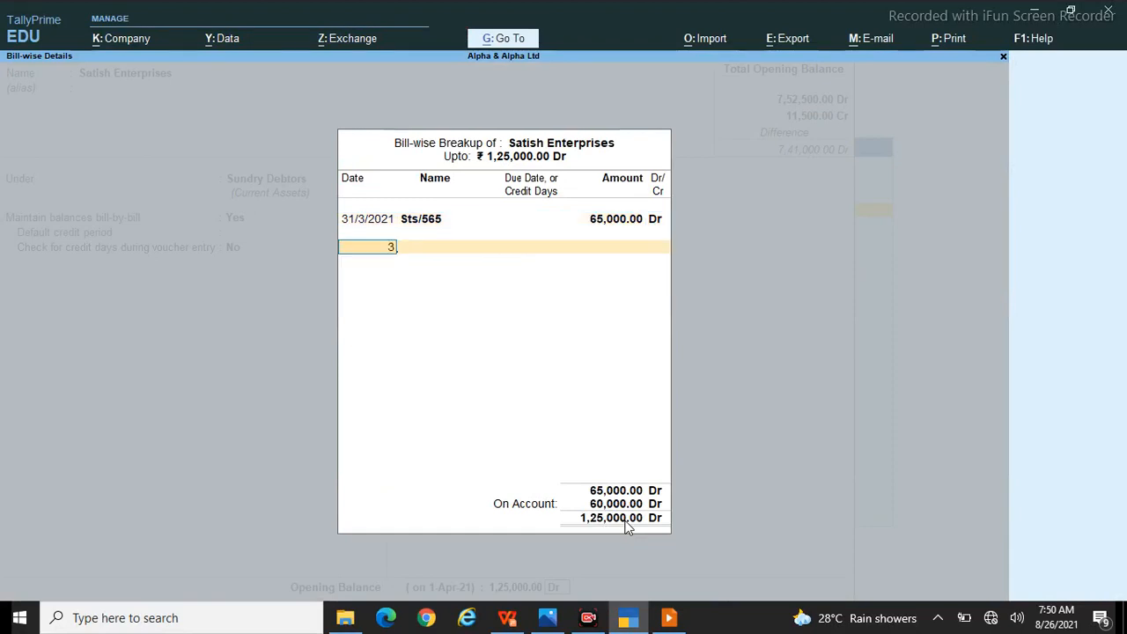
Add bill Sts/566 dated 31/3/2021 for 60,000 Dr without a due date, and save the Satish Enterprises ledger.
{"action": "type", "text": "31"}
{"action": "type", "text": "/3/2021"}
{"action": "key", "text": "Return"}
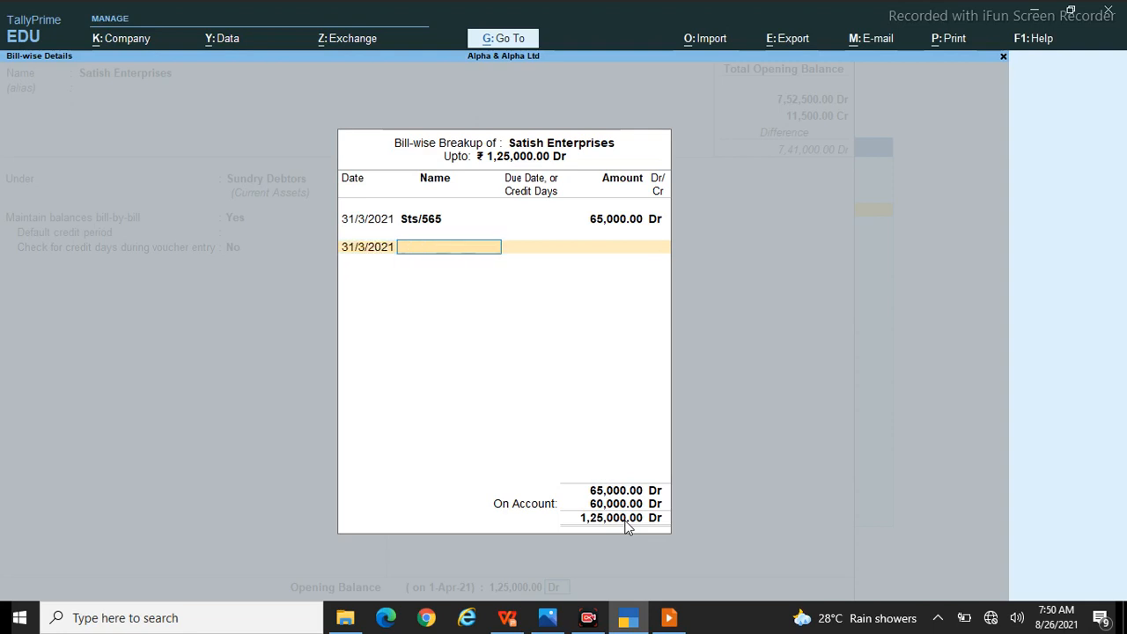
{"action": "type", "text": "Sts/"}
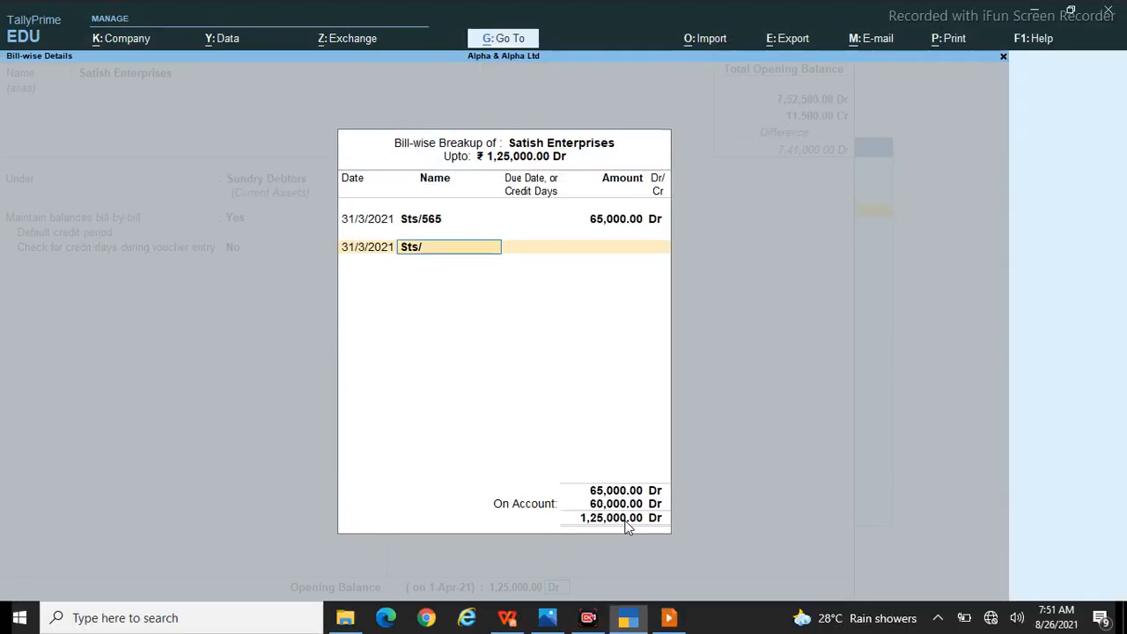
{"action": "type", "text": "566"}
{"action": "key", "text": "Return"}
{"action": "key", "text": "Return"}
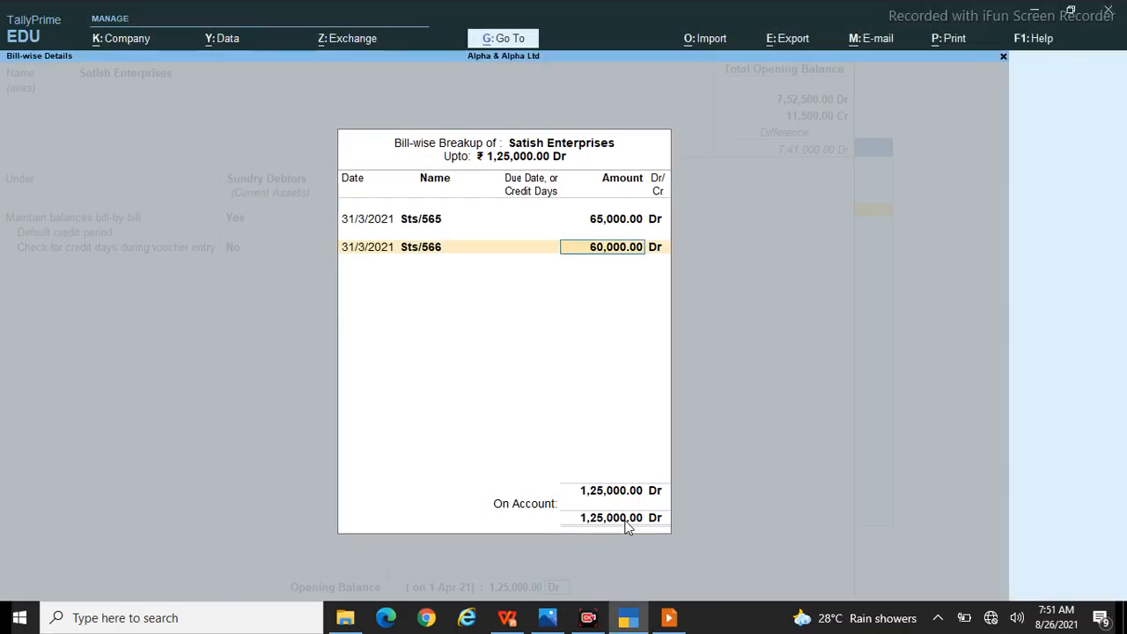
{"action": "key", "text": "Return"}
{"action": "key", "text": "Return"}
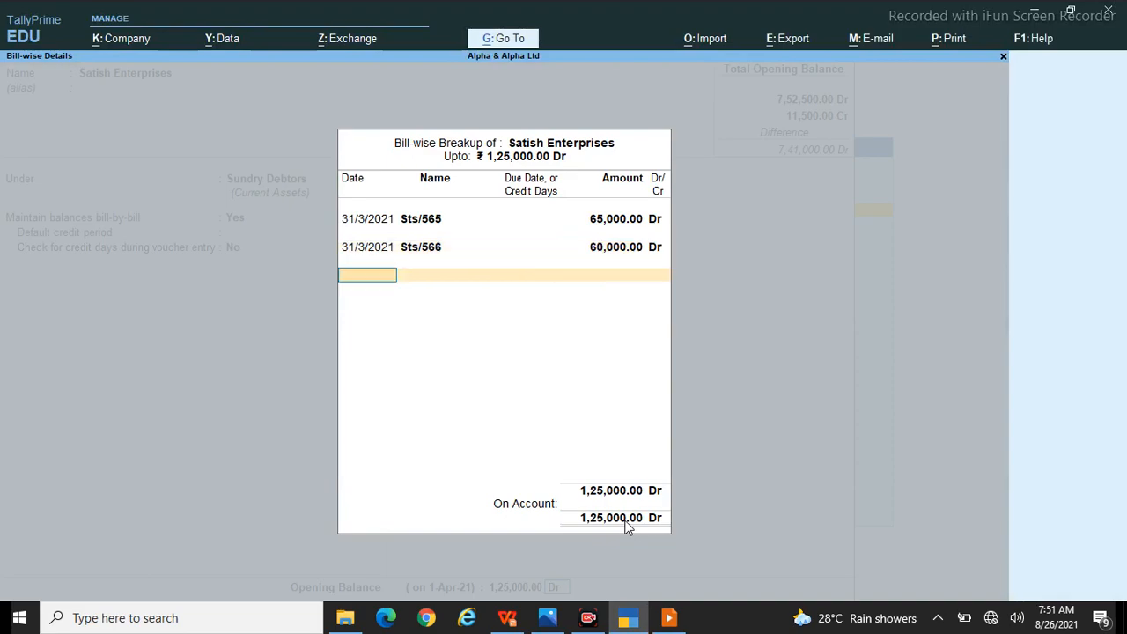
{"action": "key", "text": "Return"}
{"action": "key", "text": "Return"}
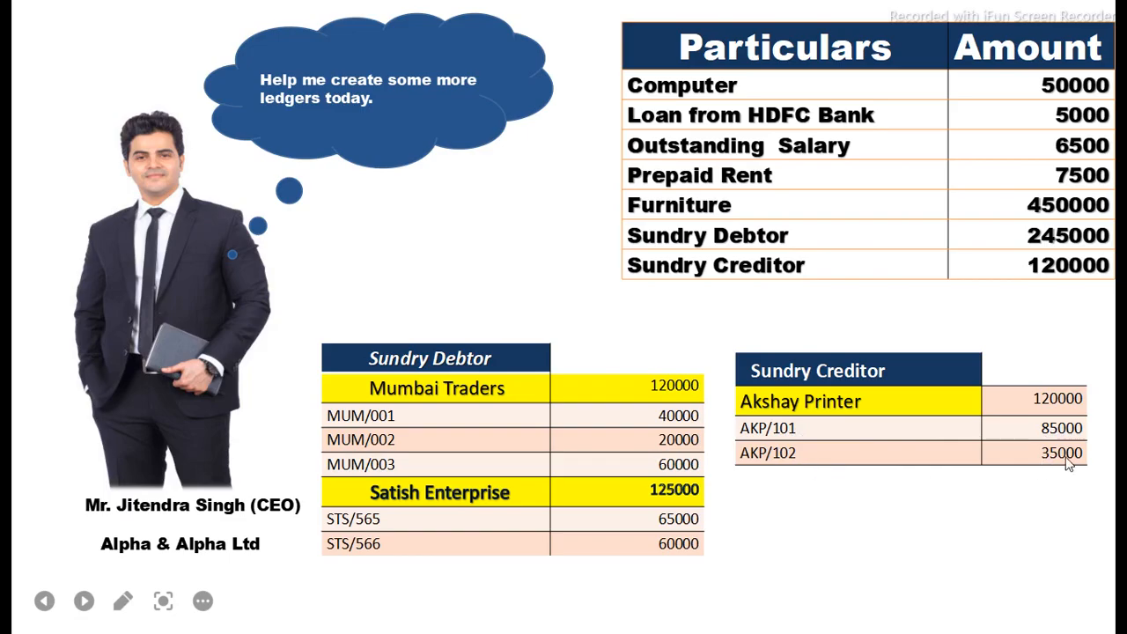
Name the new ledger Akshy Printer with no alias and place it under Sundry Creditors.
{"action": "key", "text": "alt+Tab"}
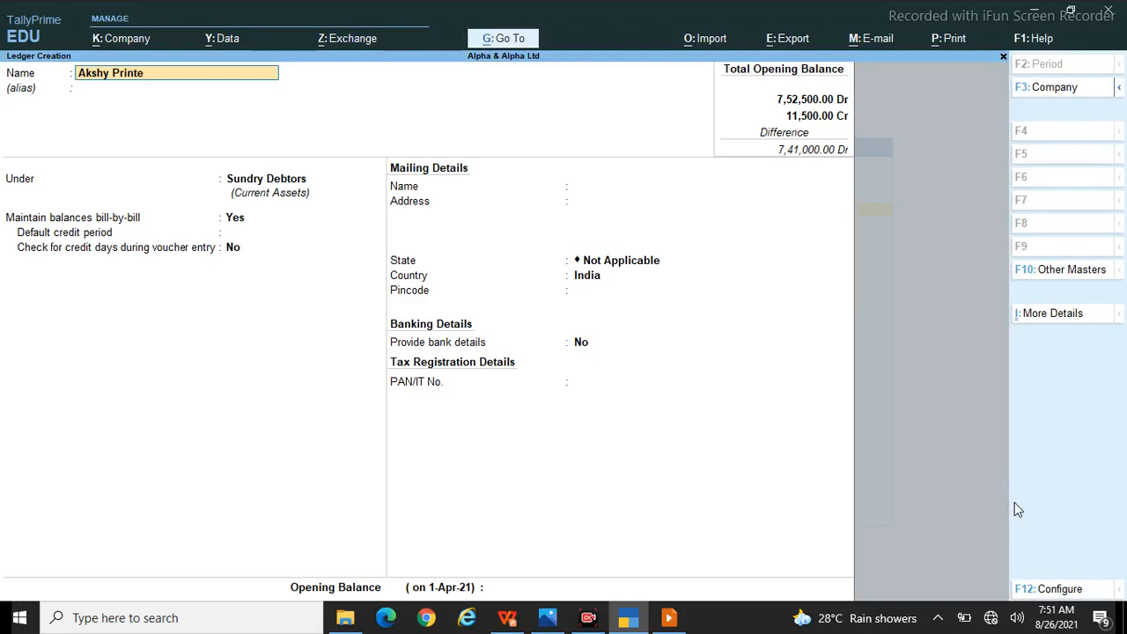
{"action": "key", "text": "Return"}
{"action": "type", "text": "Sun"}
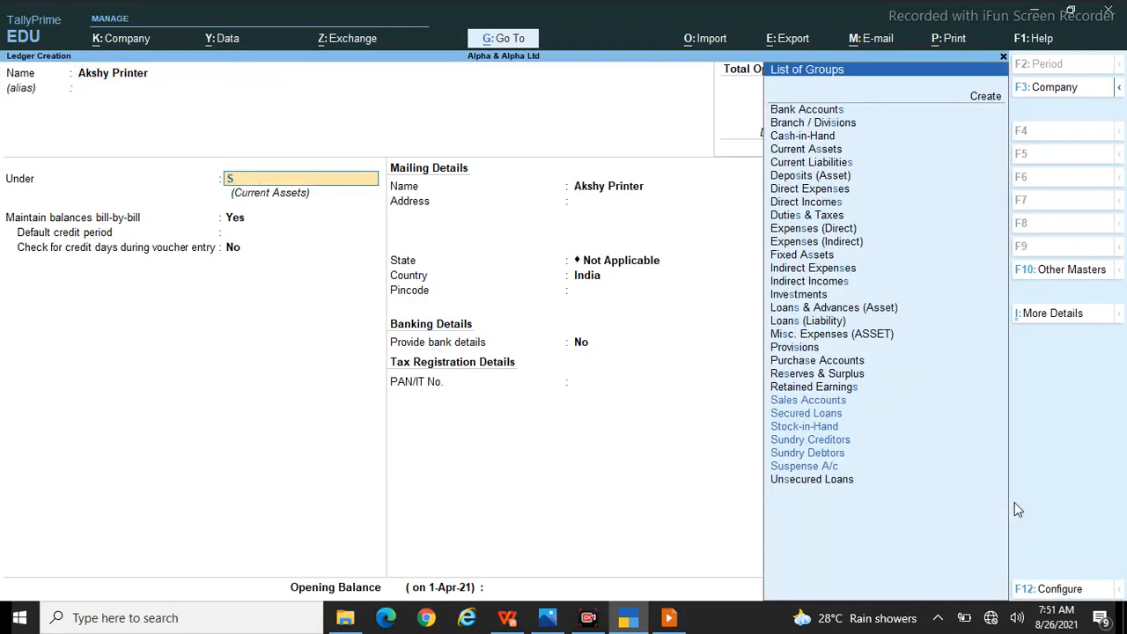
{"action": "key", "text": "alt+Tab"}
{"action": "key", "text": "alt+Tab"}
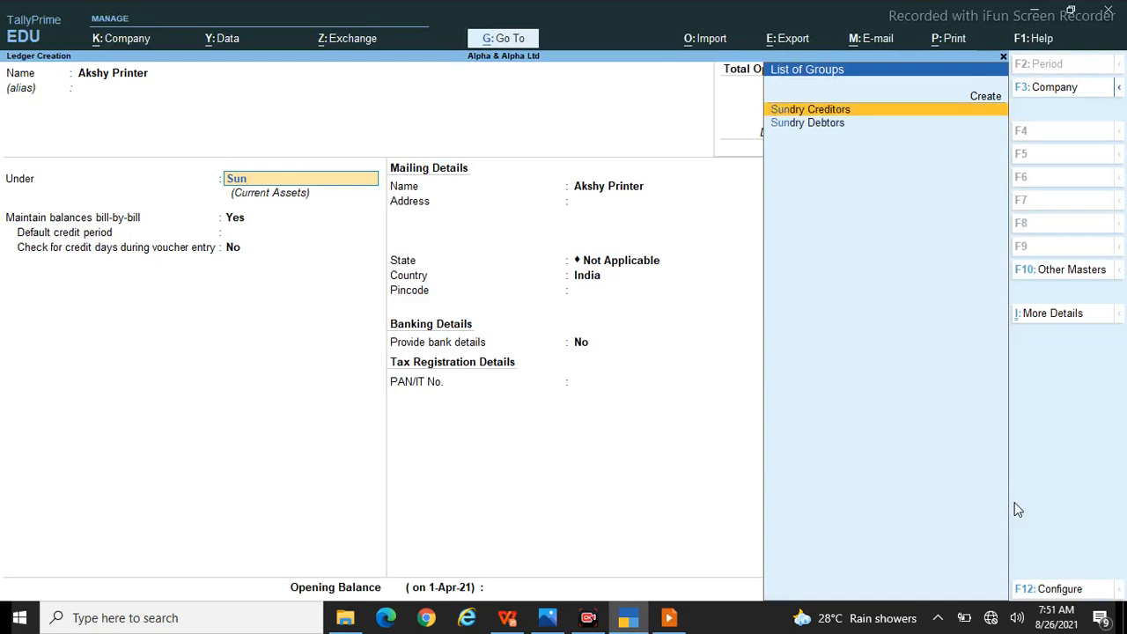
{"action": "key", "text": "Return"}
Keep the default bill-by-bill and mailing details for Akshy Printer and set its opening balance to 1,20,000 Cr.
{"action": "key", "text": "Return"}
{"action": "key", "text": "Return"}
{"action": "key", "text": "Return"}
{"action": "key", "text": "Return"}
{"action": "key", "text": "Return"}
{"action": "key", "text": "Return"}
{"action": "key", "text": "Return"}
{"action": "key", "text": "Return"}
{"action": "key", "text": "alt+Tab"}
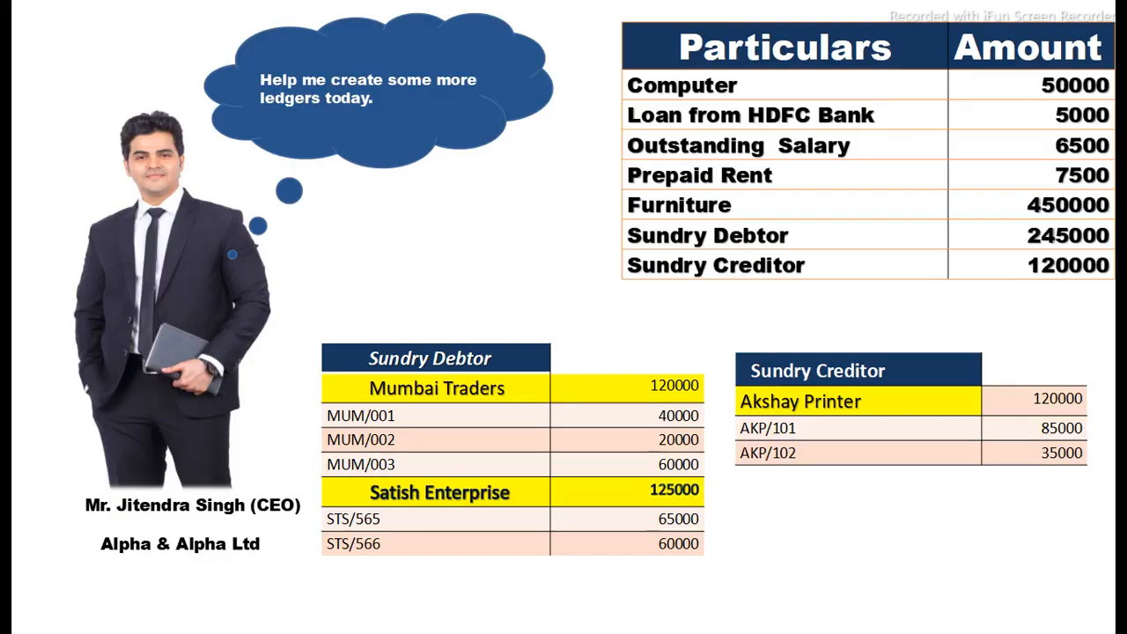
{"action": "key", "text": "alt+Tab"}
{"action": "key", "text": "alt+Tab"}
{"action": "key", "text": "alt+Tab"}
{"action": "key", "text": "Return"}
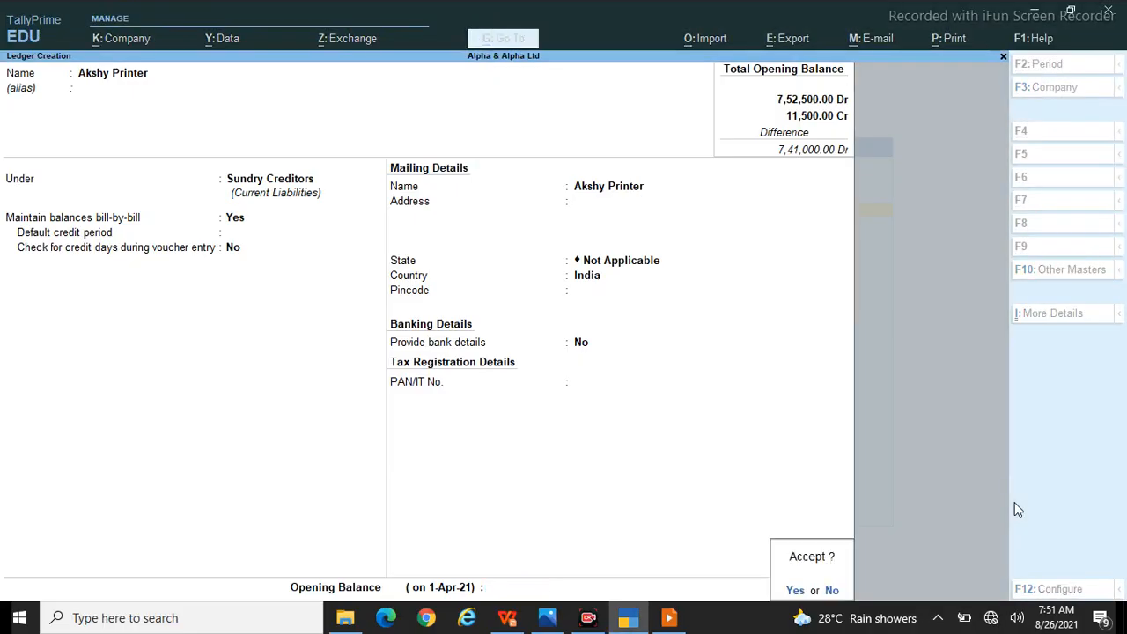
{"action": "key", "text": "Escape"}
{"action": "type", "text": "120000"}
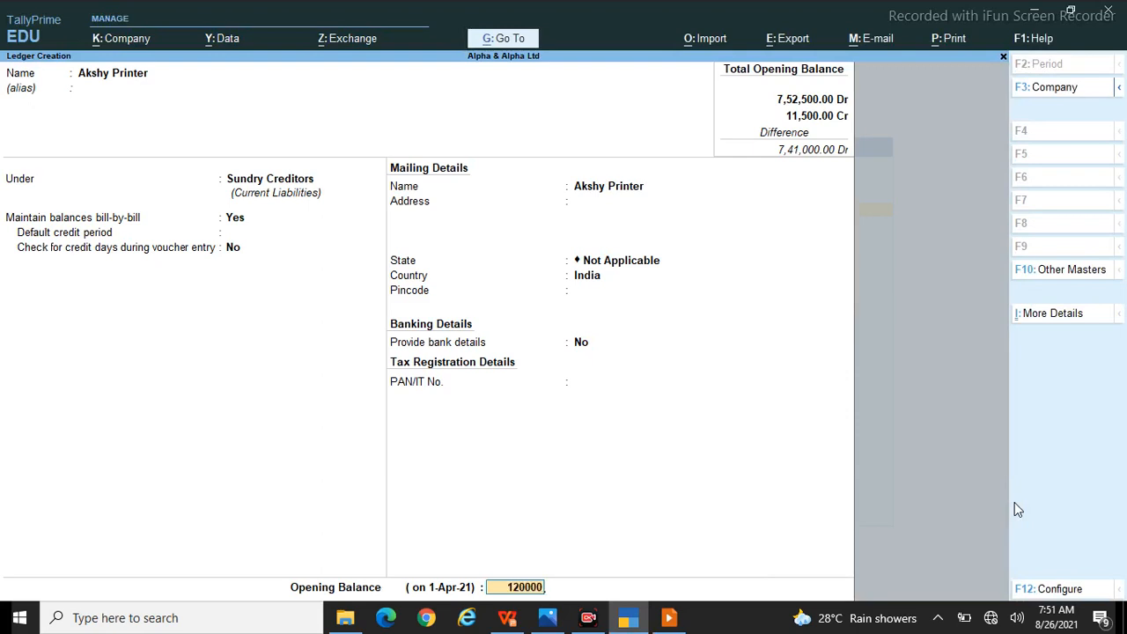
{"action": "key", "text": "BackSpace"}
{"action": "type", "text": "00"}
{"action": "key", "text": "Return"}
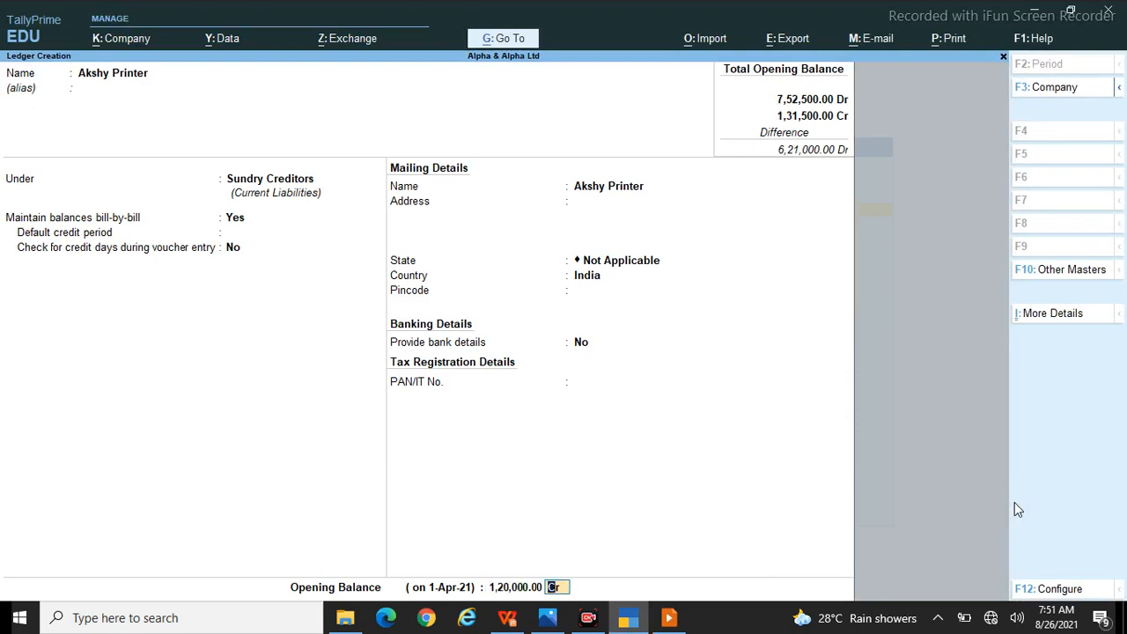
{"action": "key", "text": "Return"}
Enter bill Akp/101 dated 31/3/2021 for 85,000 Cr in the Akshy Printer breakup, with no due date.
{"action": "key", "text": "Return"}
{"action": "key", "text": "alt+Tab"}
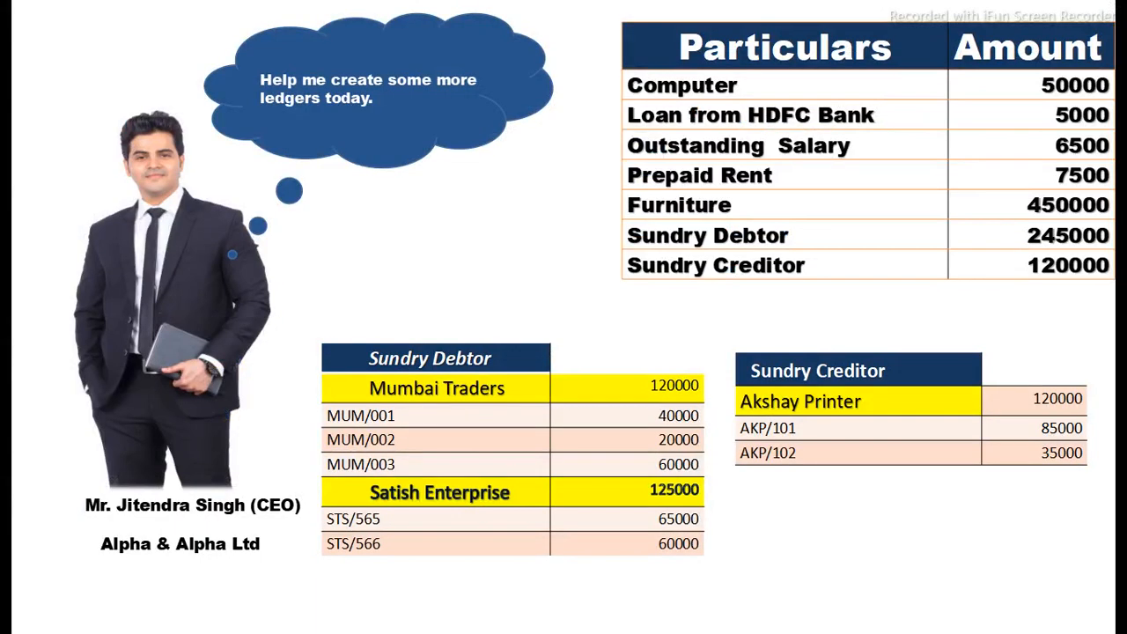
{"action": "key", "text": "alt+Tab"}
{"action": "type", "text": "Akp"}
{"action": "type", "text": "10"}
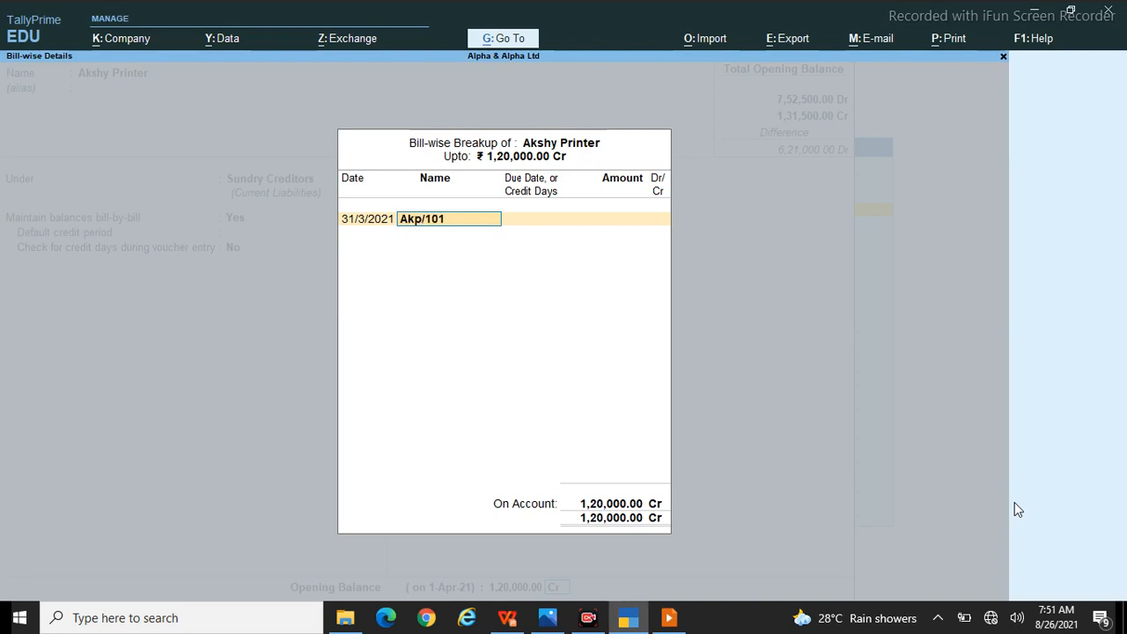
{"action": "type", "text": "1"}
{"action": "key", "text": "Return"}
{"action": "key", "text": "BackSpace"}
{"action": "key", "text": "Return"}
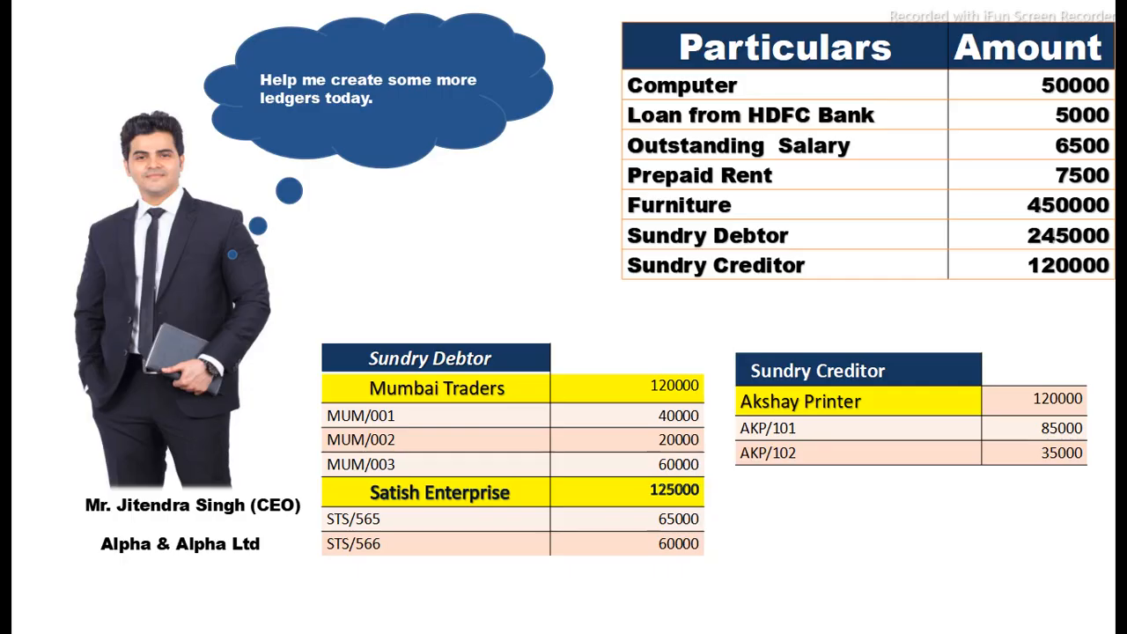
{"action": "key", "text": "alt+Tab"}
{"action": "type", "text": "85"}
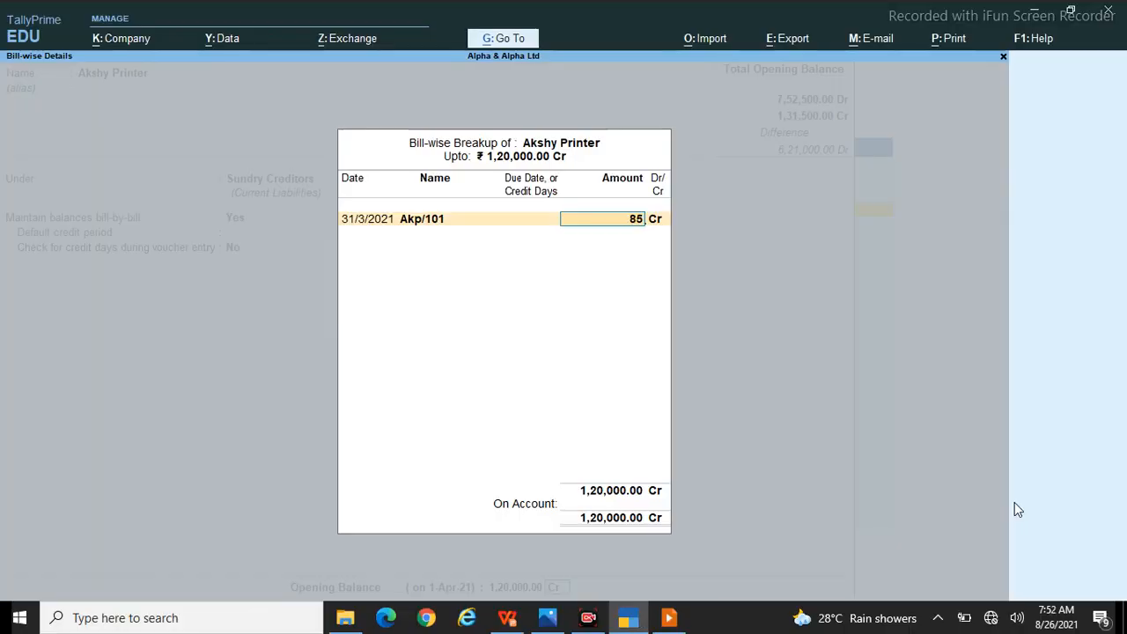
{"action": "type", "text": "000"}
{"action": "key", "text": "Return"}
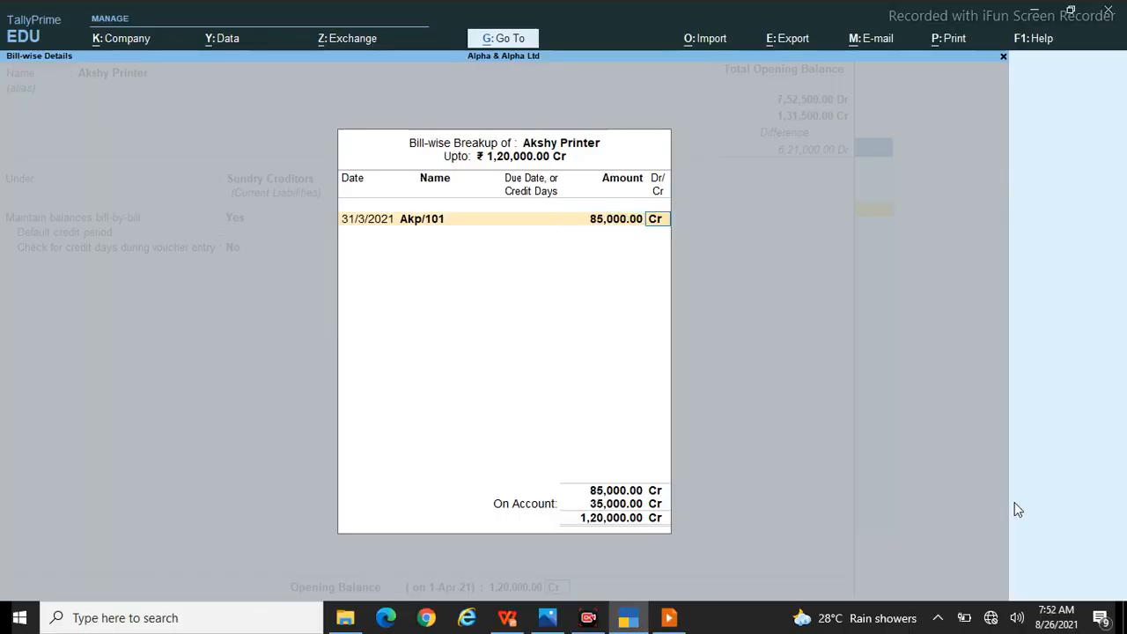
{"action": "key", "text": "Return"}
Add bill Akp/102 dated 31/3/2021 for 35,000 Cr without a due date, and save the Akshy Printer ledger.
{"action": "type", "text": "31/3/21"}
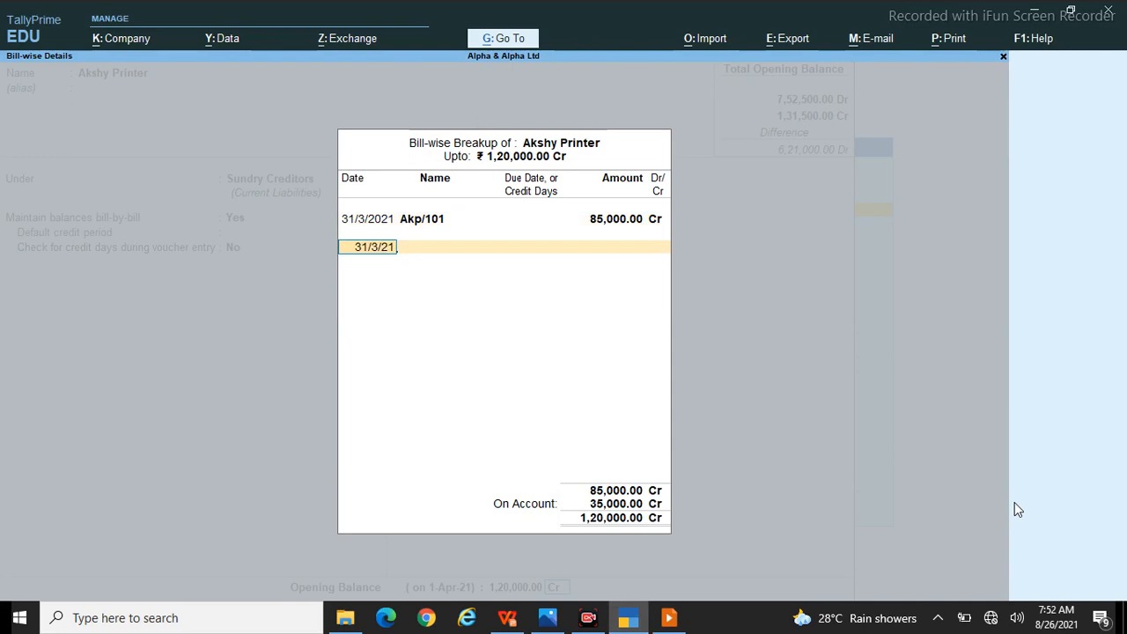
{"action": "key", "text": "Return"}
{"action": "type", "text": "Akp"}
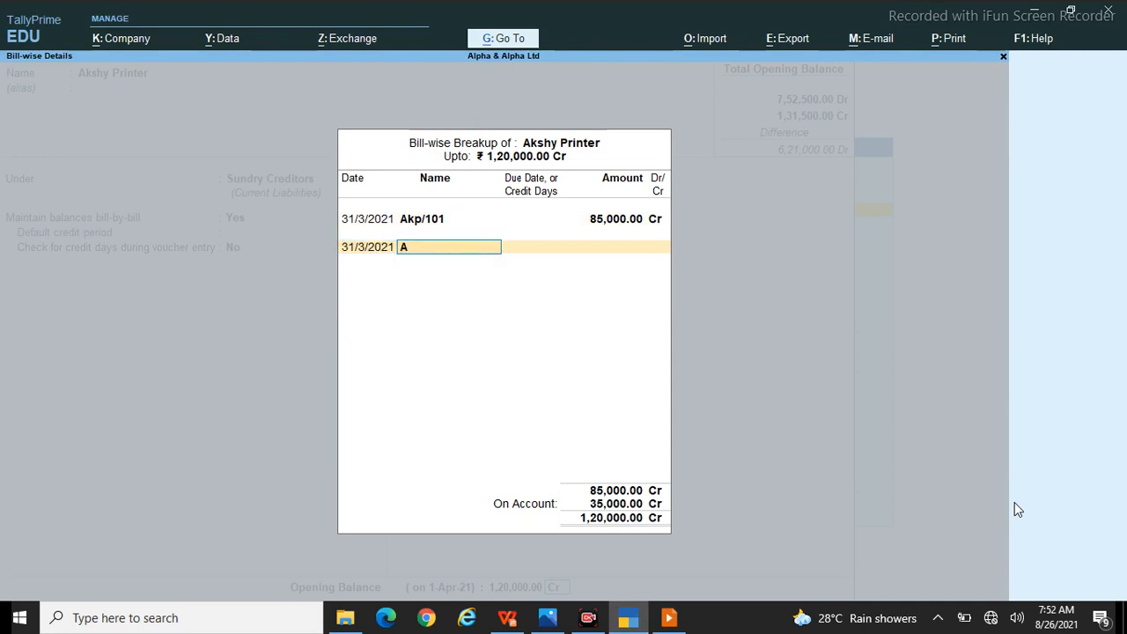
{"action": "type", "text": "/102"}
{"action": "key", "text": "Return"}
{"action": "key", "text": "Return"}
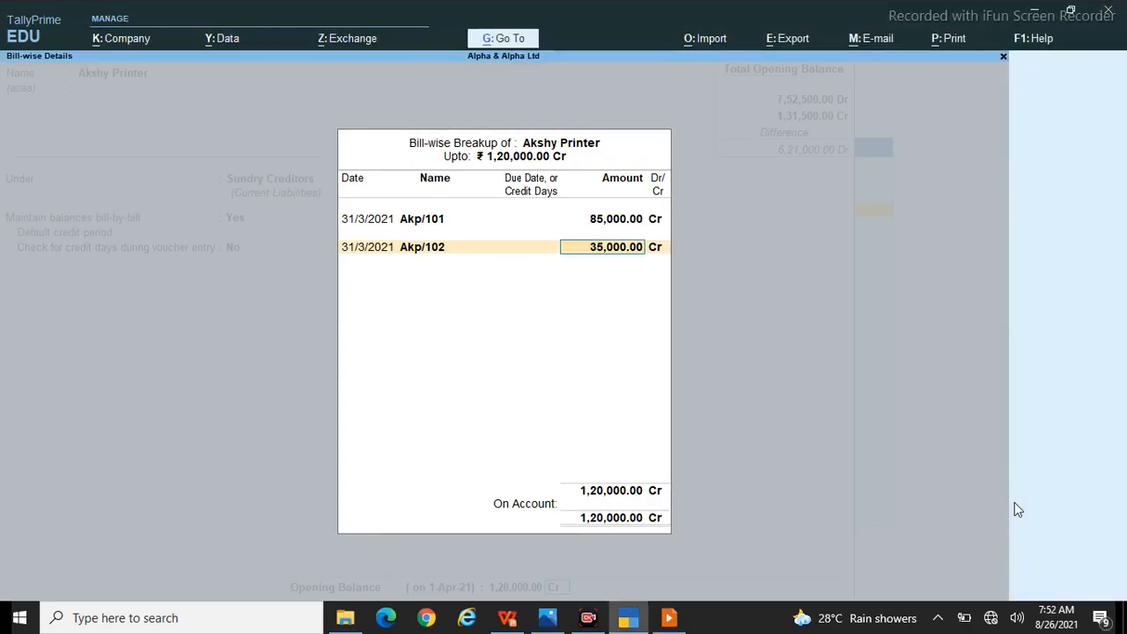
{"action": "key", "text": "Return"}
{"action": "key", "text": "Return"}
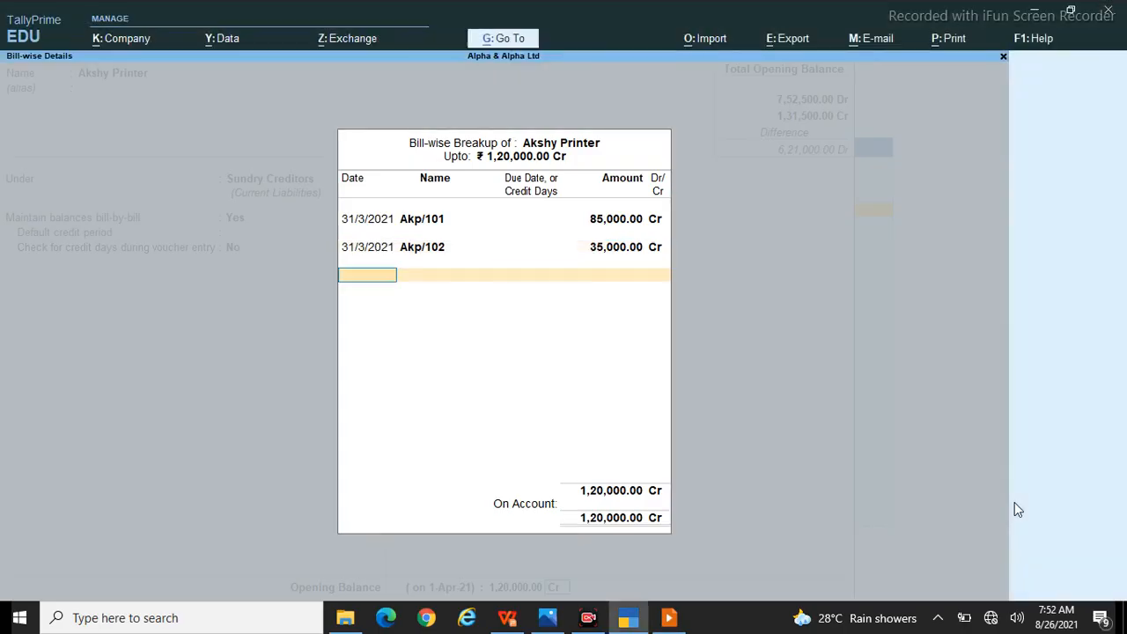
{"action": "key", "text": "Return"}
{"action": "key", "text": "Return"}
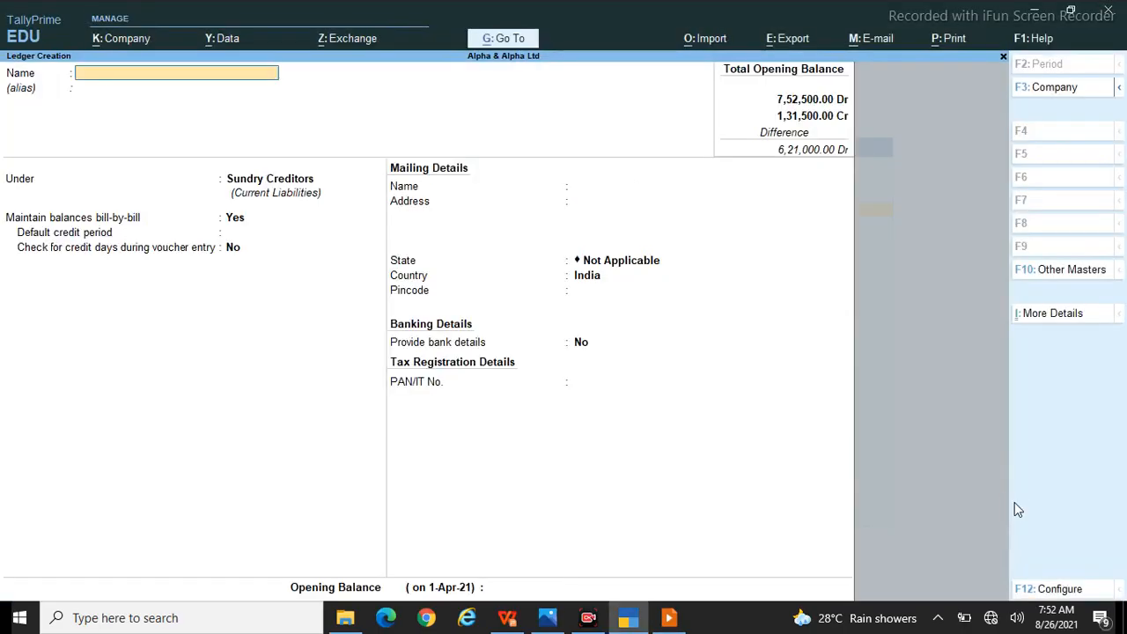
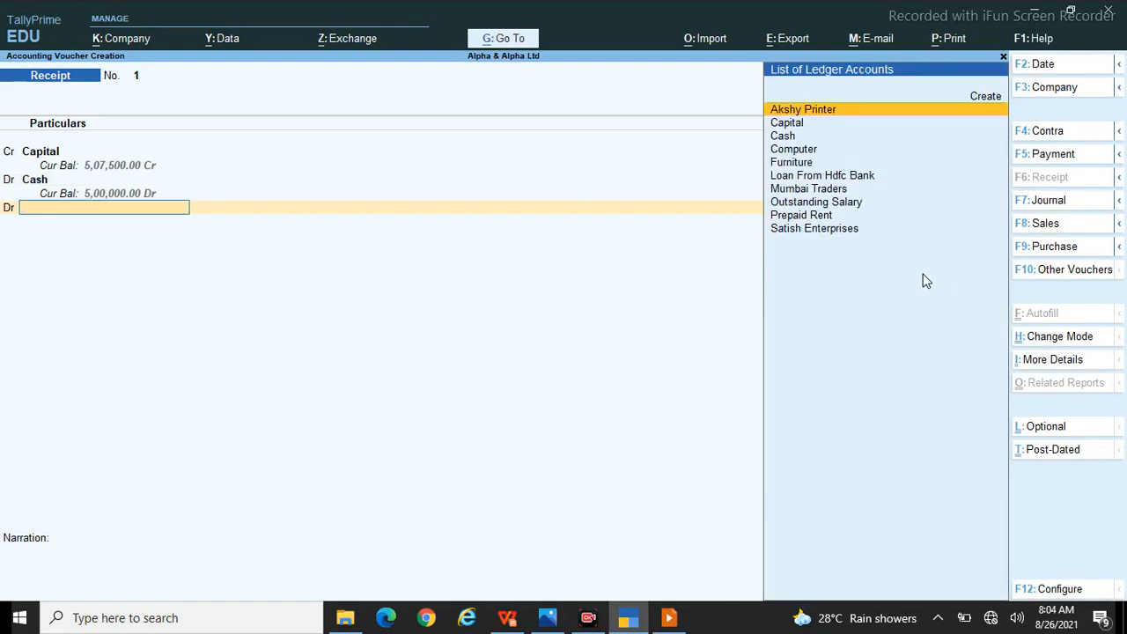
Check the list of ledger accounts for a bank ledger to use on the receipt voucher's second debit line.
{"action": "type", "text": "B"}
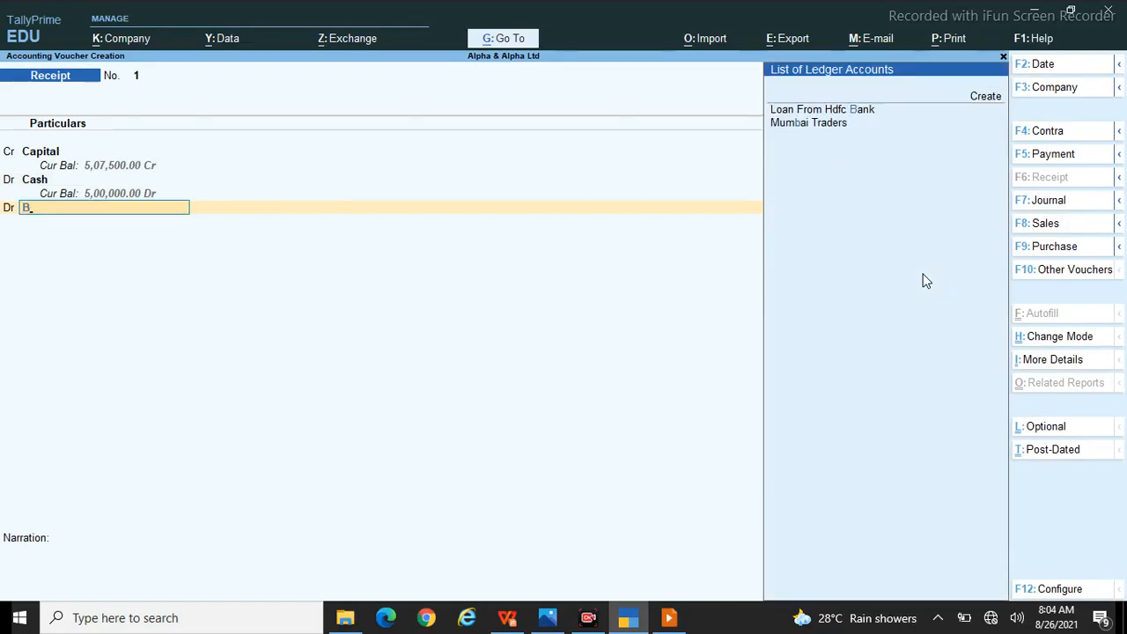
{"action": "key", "text": "BackSpace"}
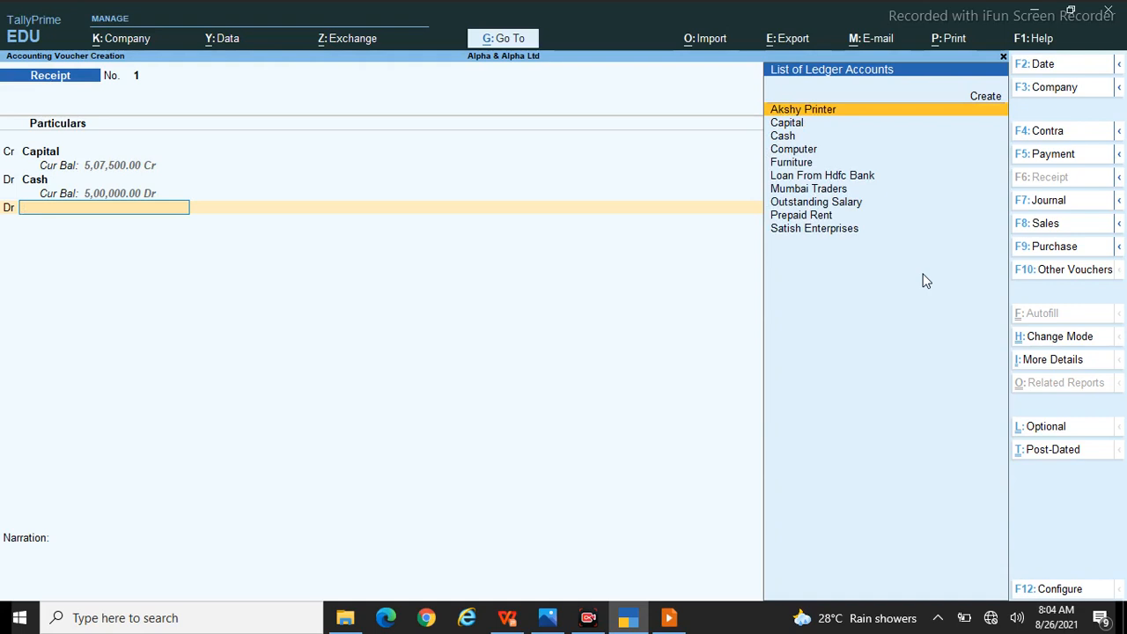
{"action": "key", "text": "Down"}
{"action": "key", "text": "Down"}
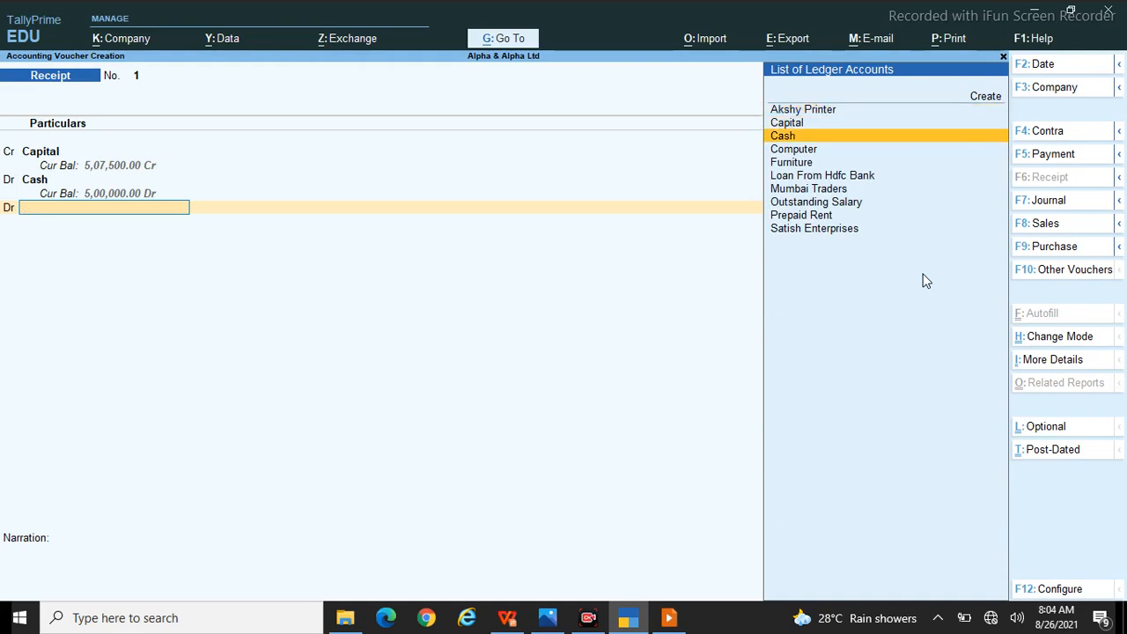
{"action": "key", "text": "Down"}
{"action": "key", "text": "Down"}
{"action": "key", "text": "Down"}
{"action": "key", "text": "Down"}
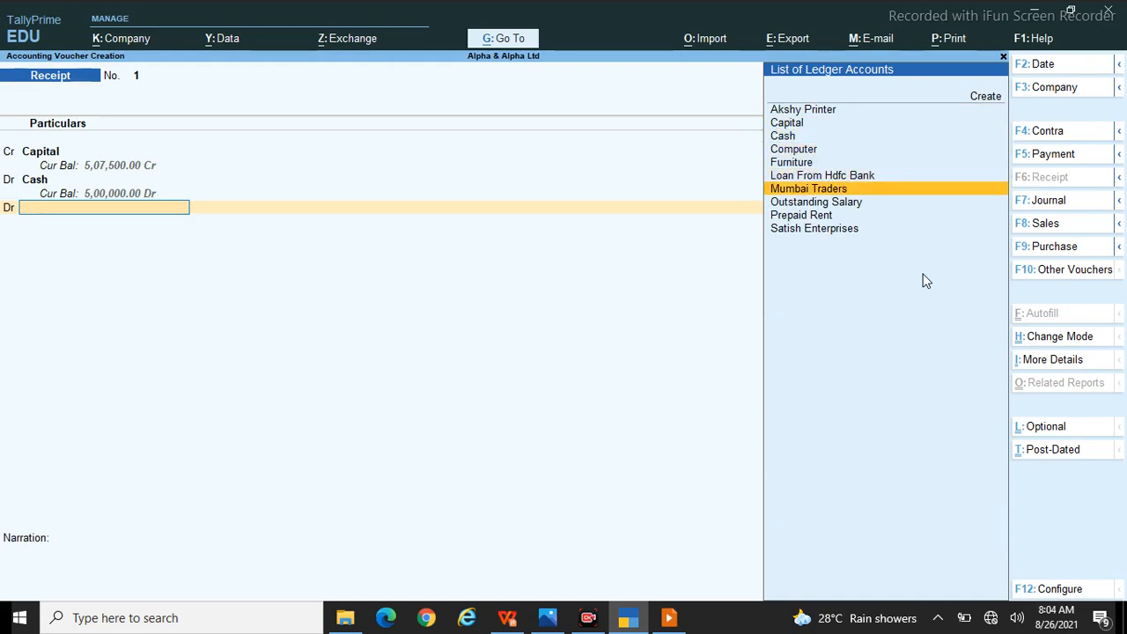
Start a new ledger from within the receipt voucher and name it Sbi Bank, with no alias.
{"action": "key", "text": "alt+c"}
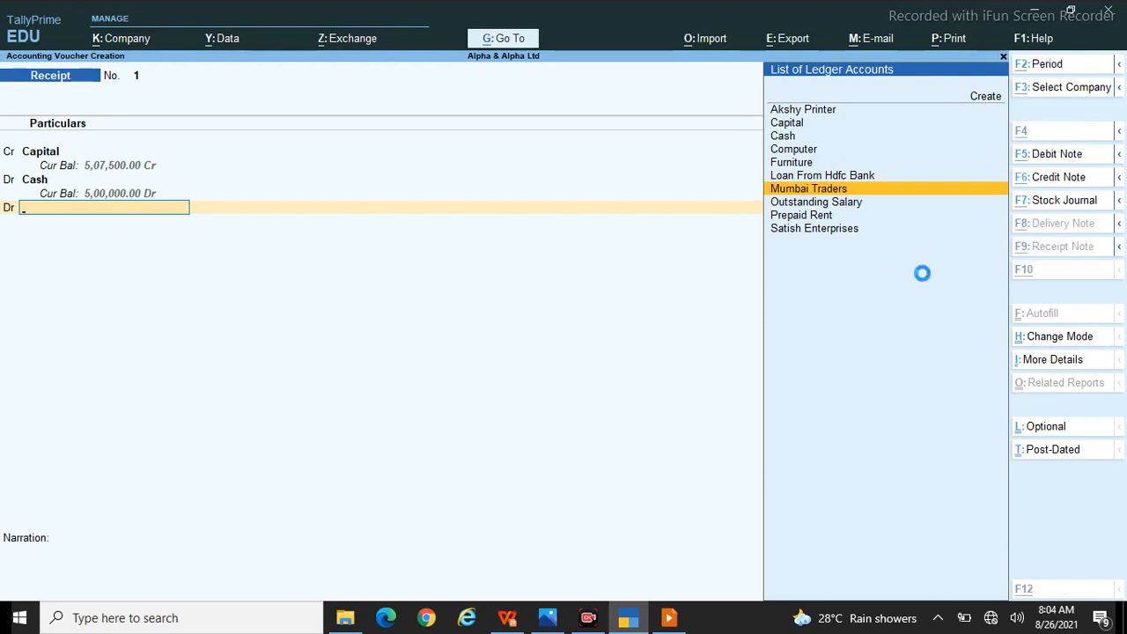
{"action": "type", "text": "Bank"}
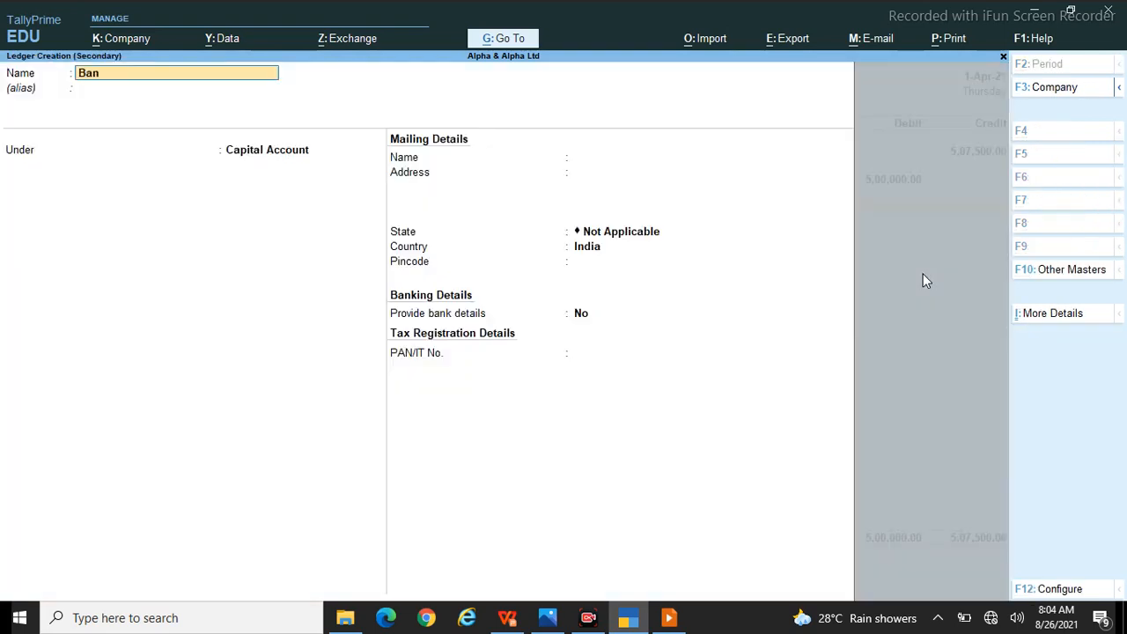
{"action": "key", "text": "BackSpace"}
{"action": "key", "text": "BackSpace"}
{"action": "key", "text": "BackSpace"}
{"action": "key", "text": "BackSpace"}
{"action": "type", "text": "Sbi Bank"}
{"action": "key", "text": "Return"}
{"action": "key", "text": "Return"}
{"action": "key", "text": "Return"}
Group the Sbi Bank ledger under Bank Accounts and save it without filling in the bank account details.
{"action": "key", "text": "BackSpace"}
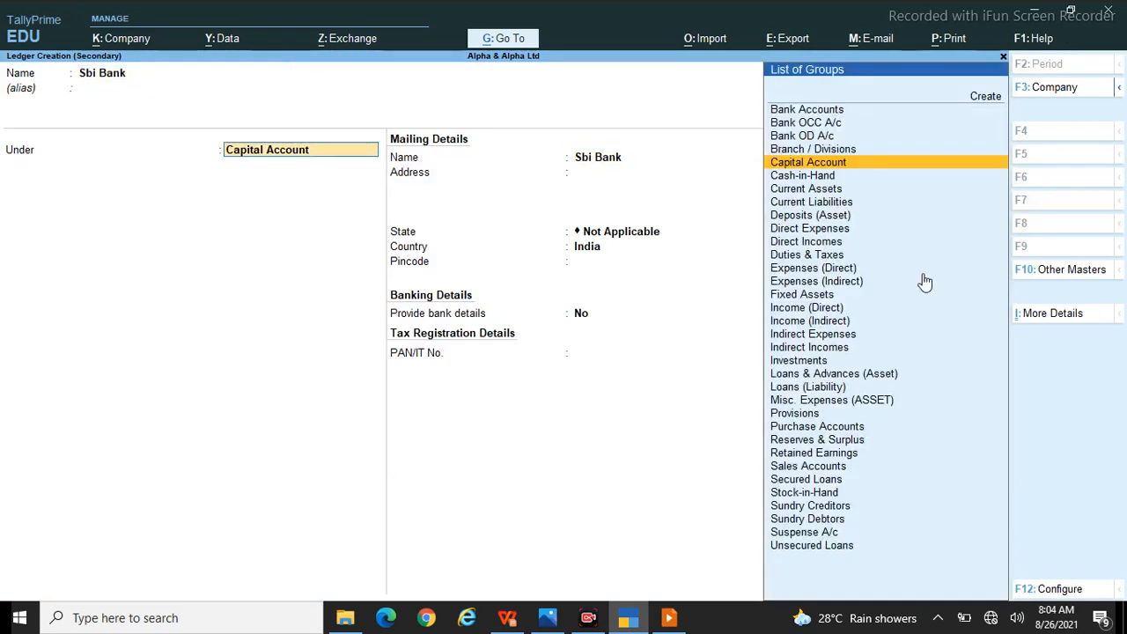
{"action": "type", "text": "Bank"}
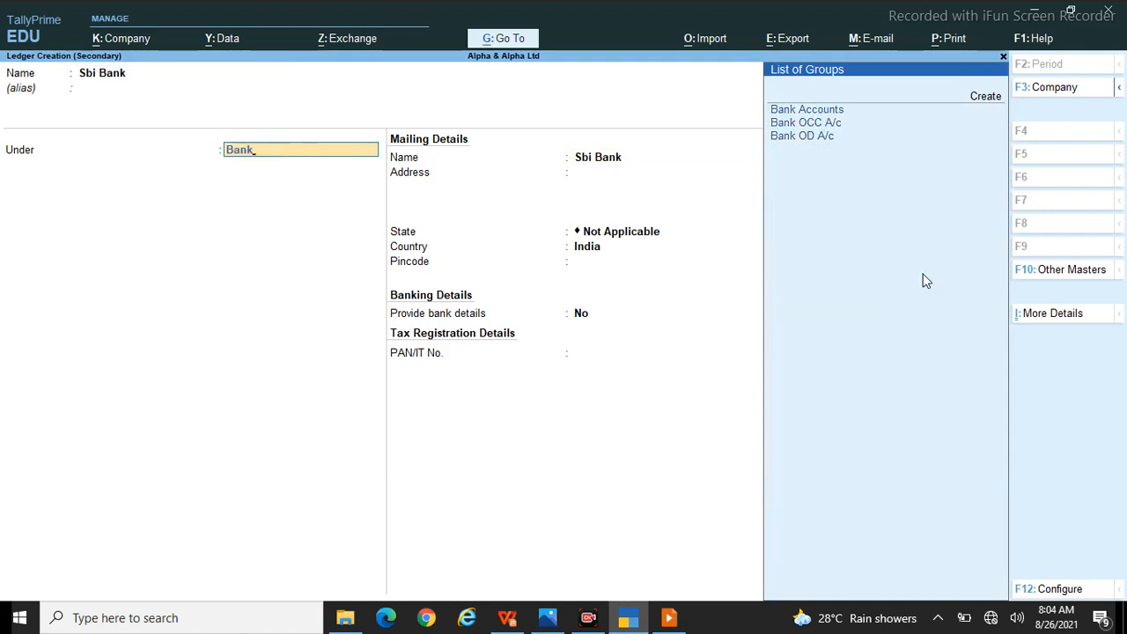
{"action": "key", "text": "Return"}
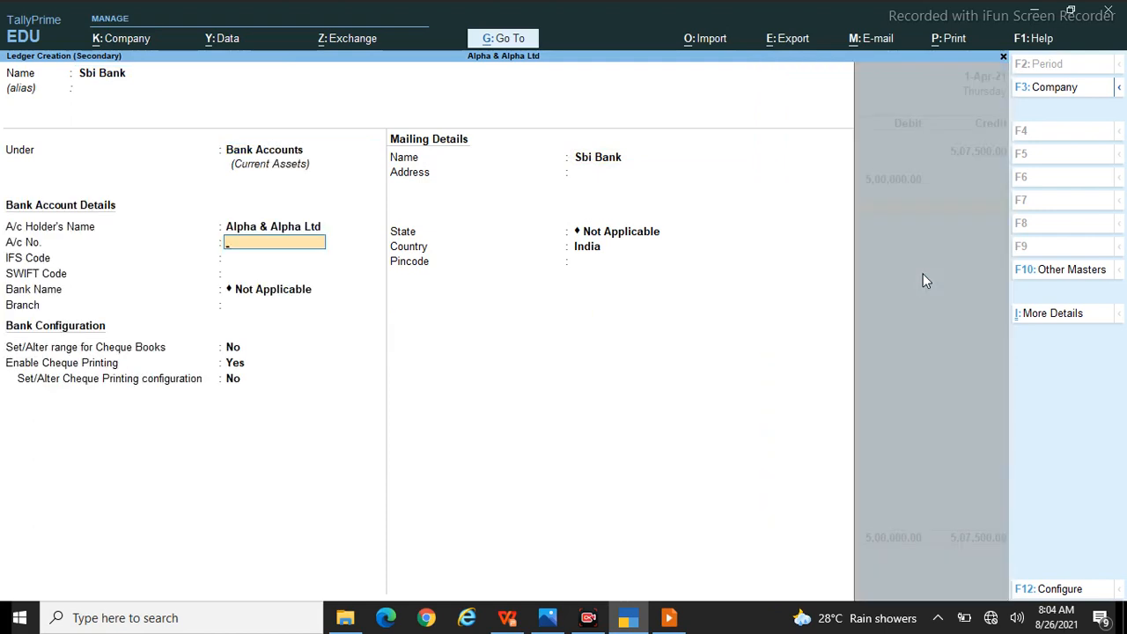
{"action": "key", "text": "ctrl+a"}
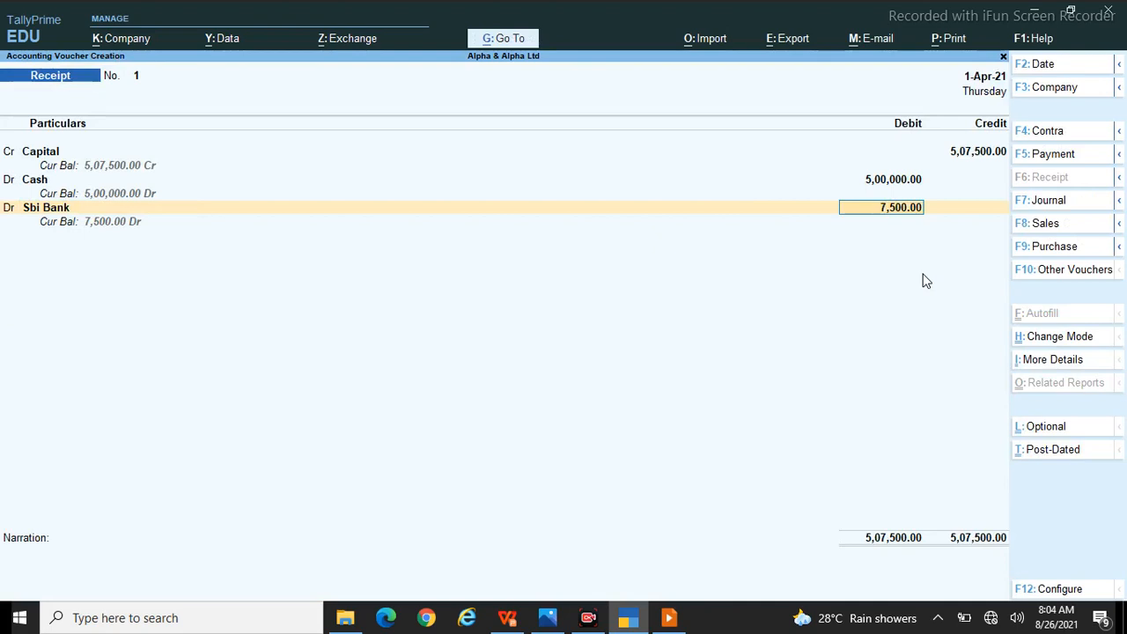
Allocate the 7,500 Sbi Bank debit as Cheque/DD with instrument number 025645 and no bank name, and save the receipt without a narration.
{"action": "key", "text": "Return"}
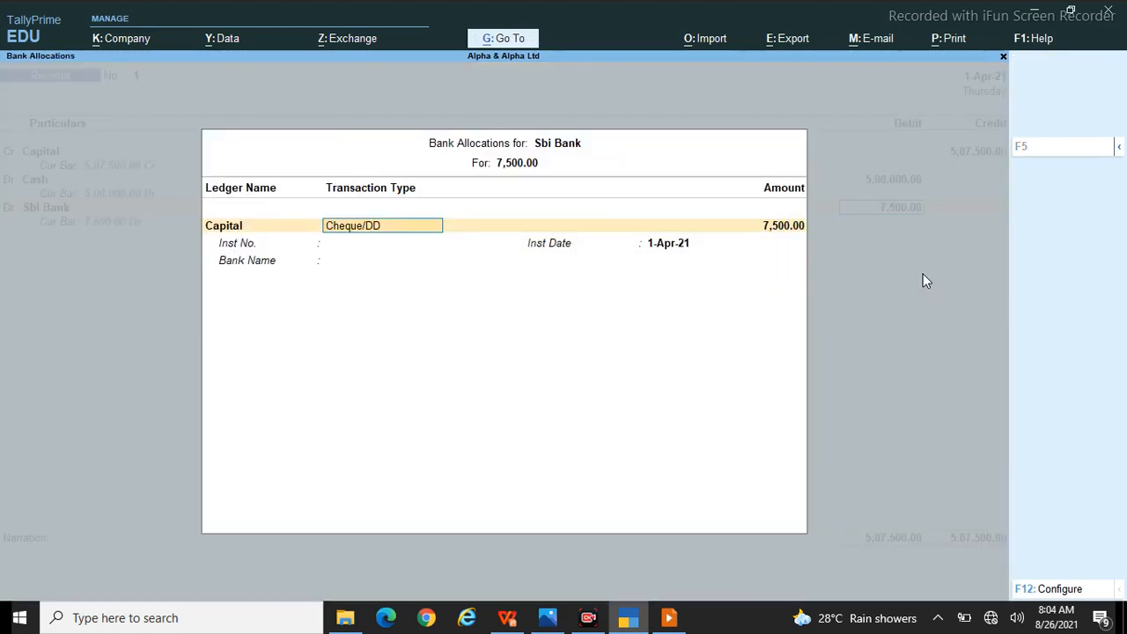
{"action": "key", "text": "Return"}
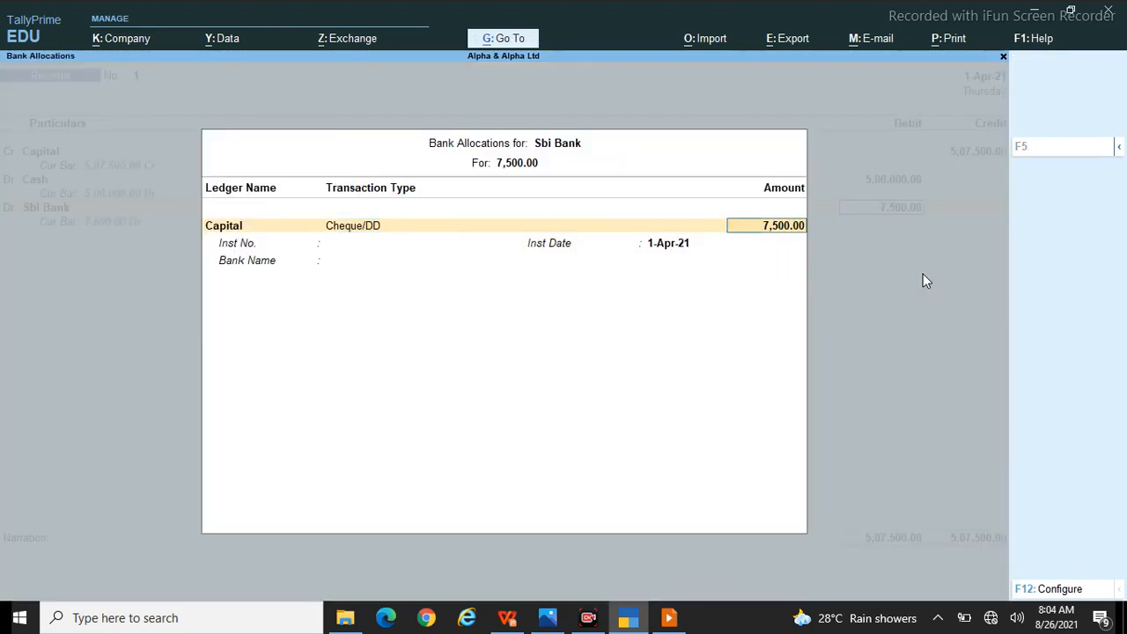
{"action": "key", "text": "Return"}
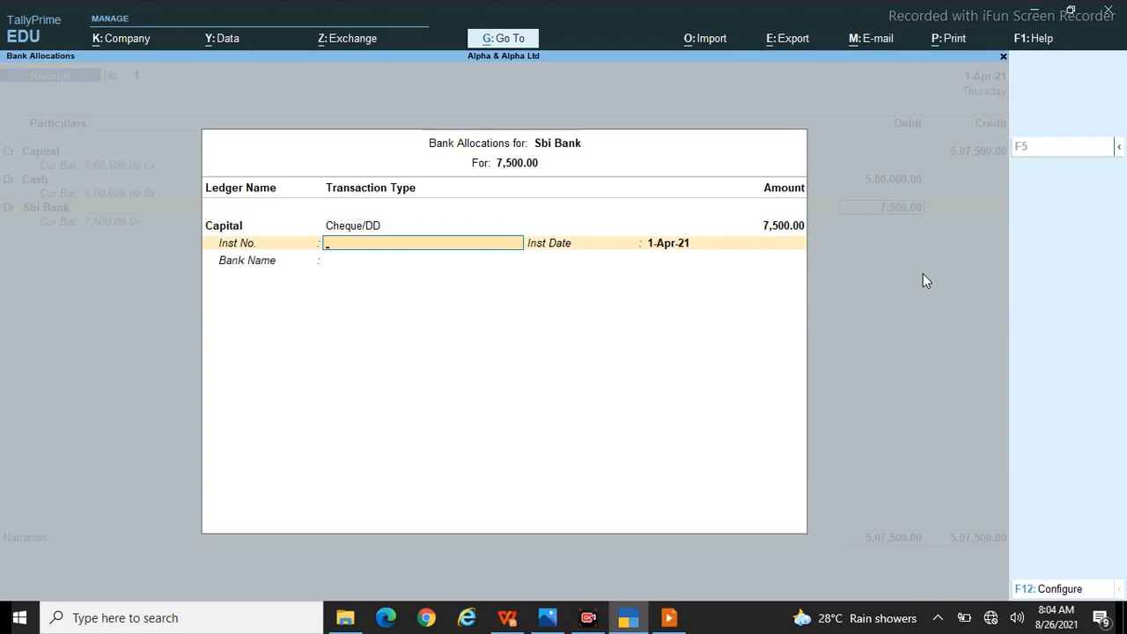
{"action": "type", "text": "025645"}
{"action": "key", "text": "Return"}
{"action": "key", "text": "Return"}
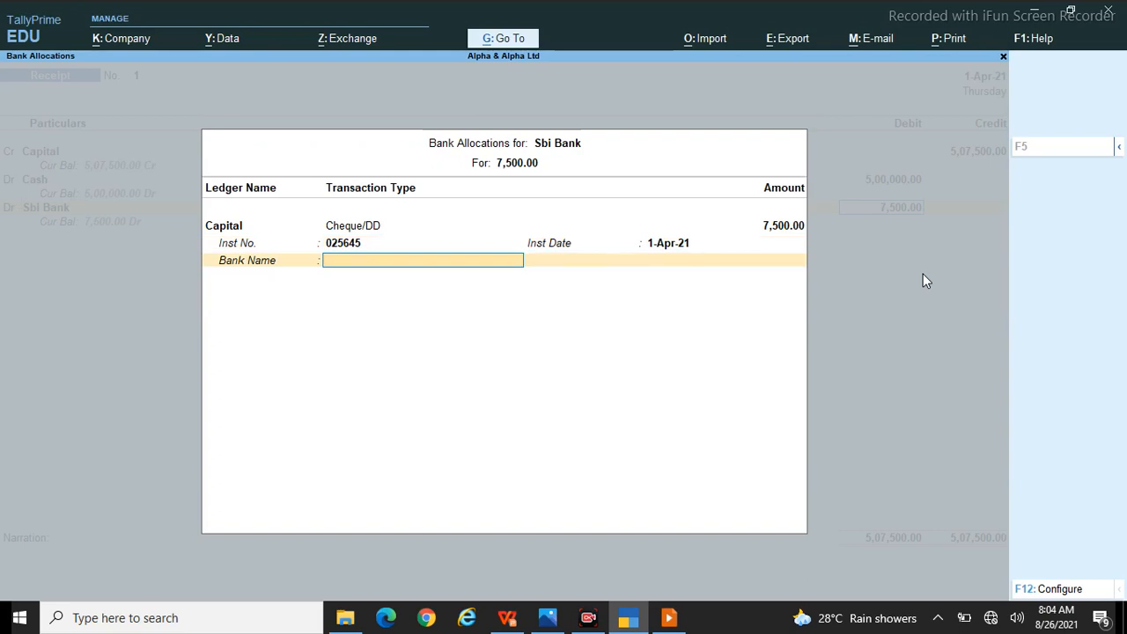
{"action": "key", "text": "Return"}
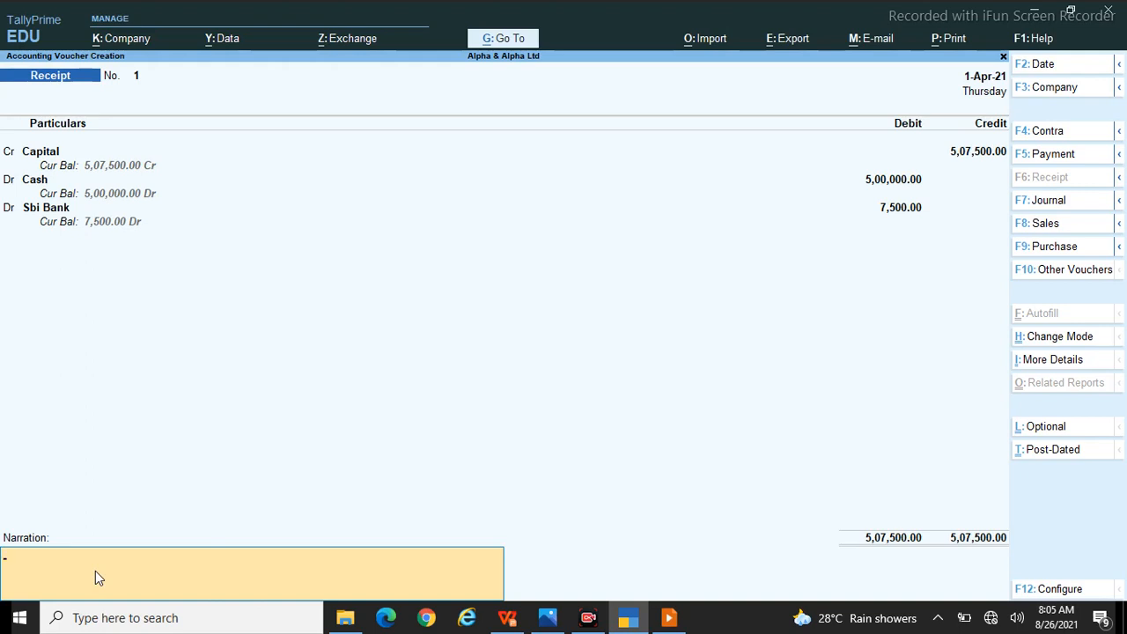
{"action": "key", "text": "Return"}
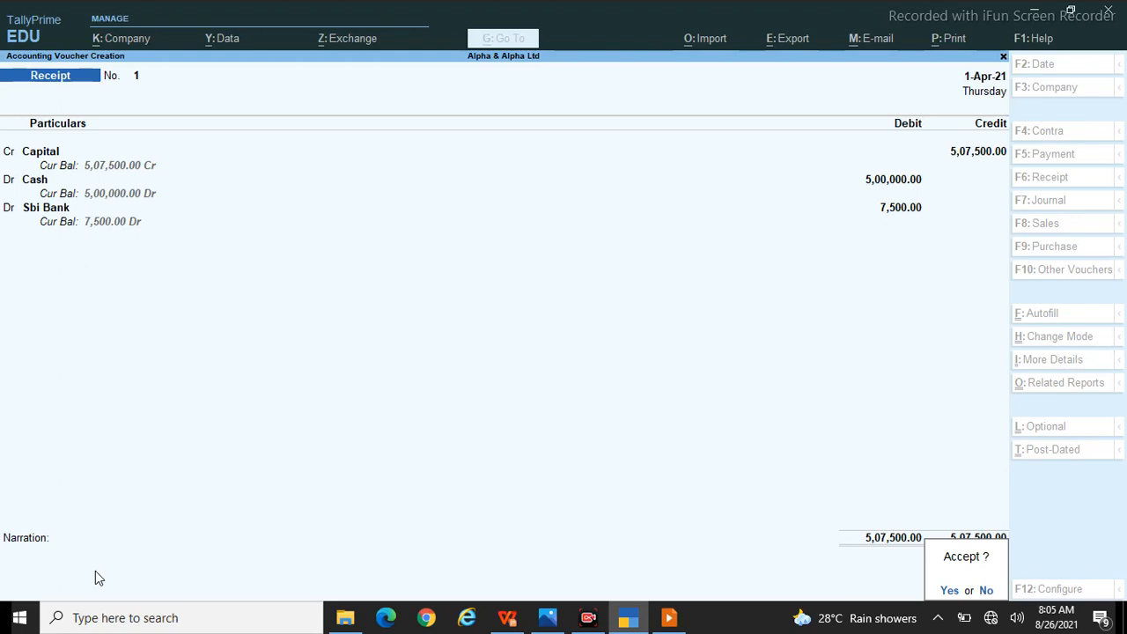
{"action": "key", "text": "Return"}
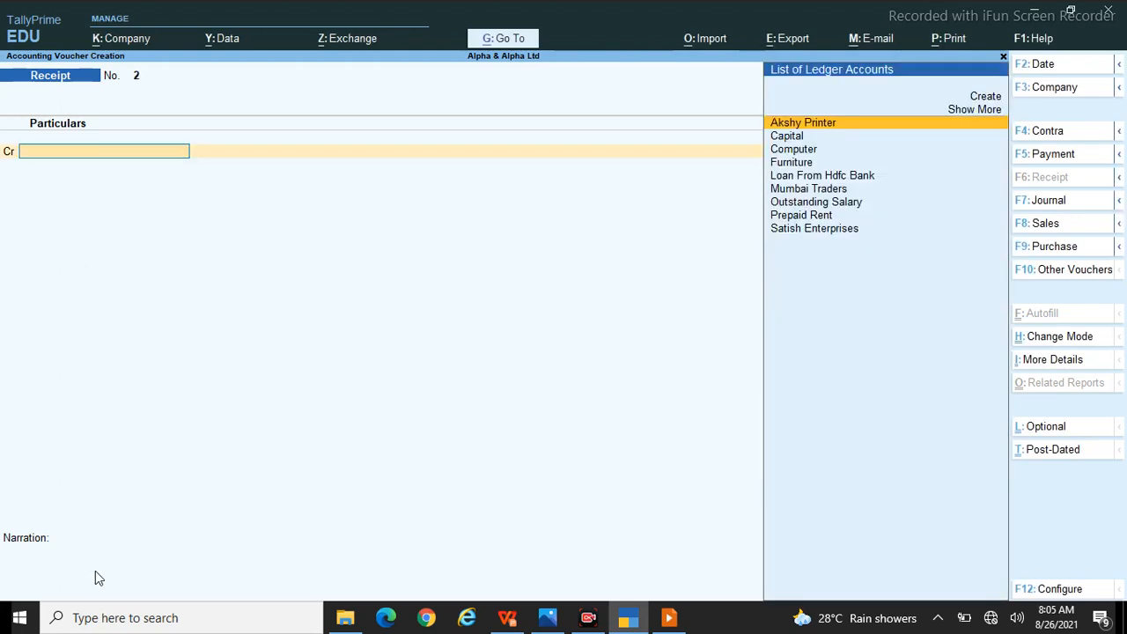
Review the saved capital receipt voucher against the April transaction list, and leave voucher entry without changing it.
{"action": "key", "text": "ctrl"}
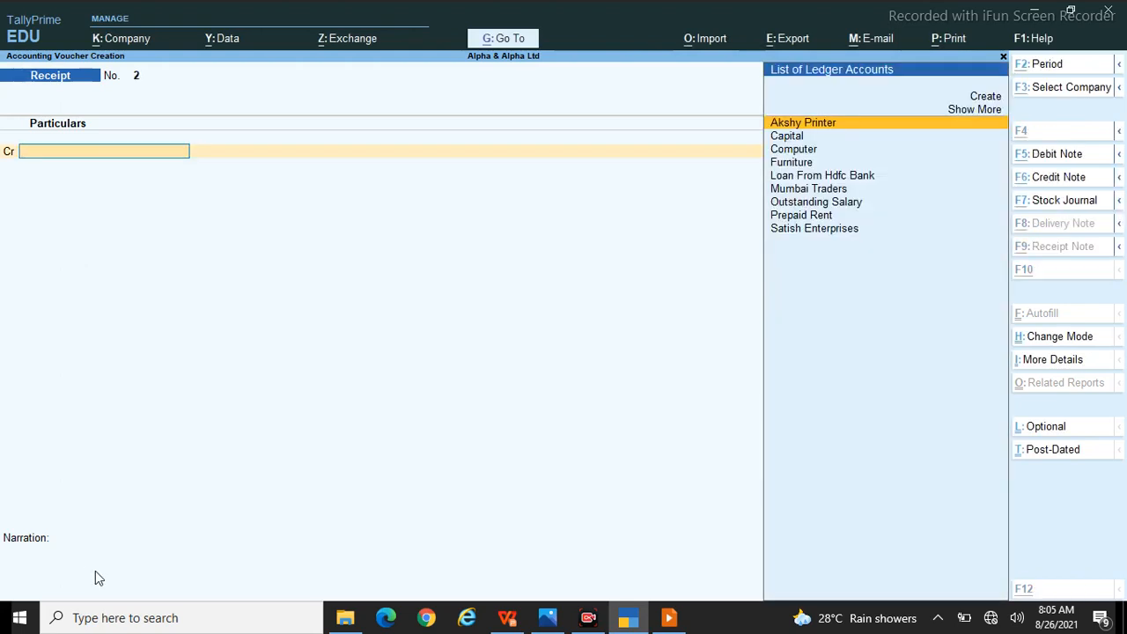
{"action": "key", "text": "alt+Tab"}
{"action": "key", "text": "alt+Tab"}
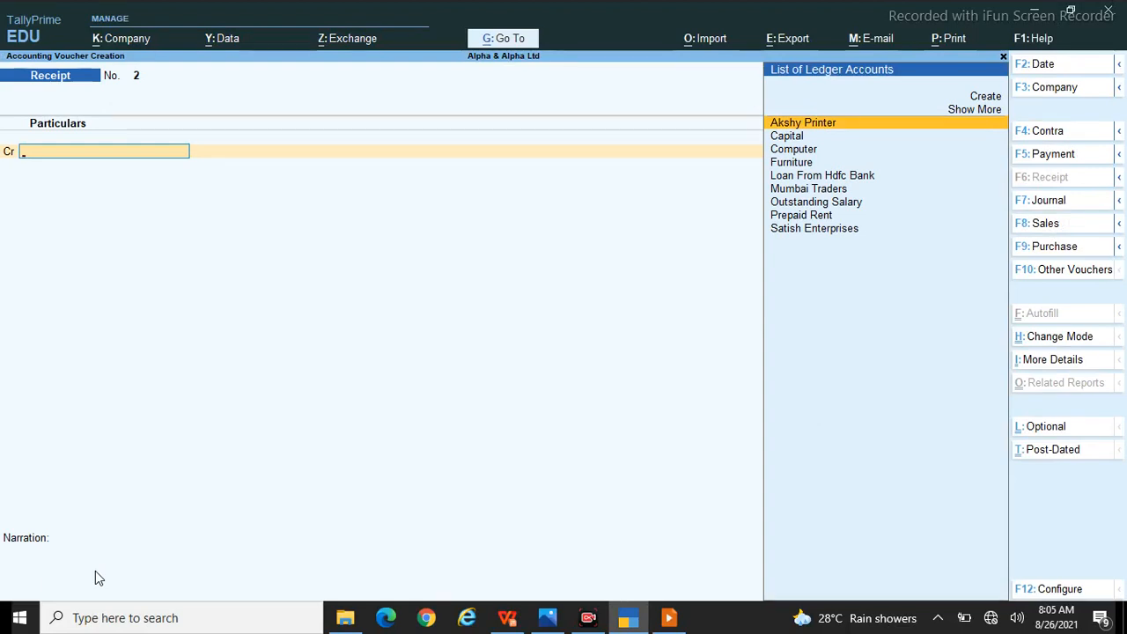
{"action": "key", "text": "Page_Up"}
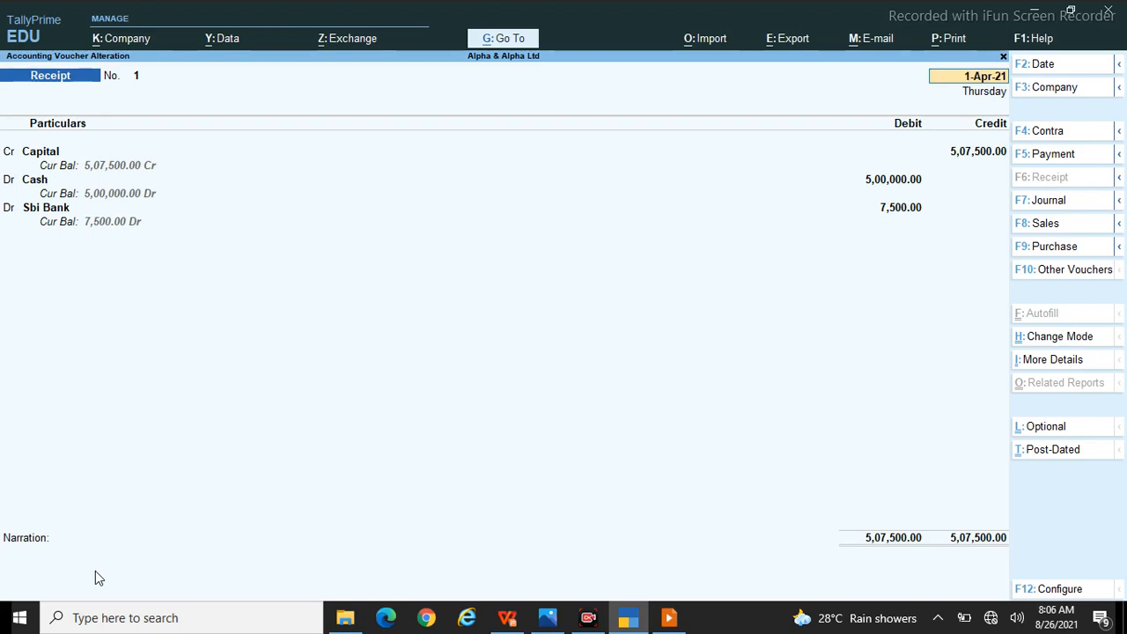
{"action": "key", "text": "Escape"}
{"action": "key", "text": "y"}
{"action": "key", "text": "Escape"}
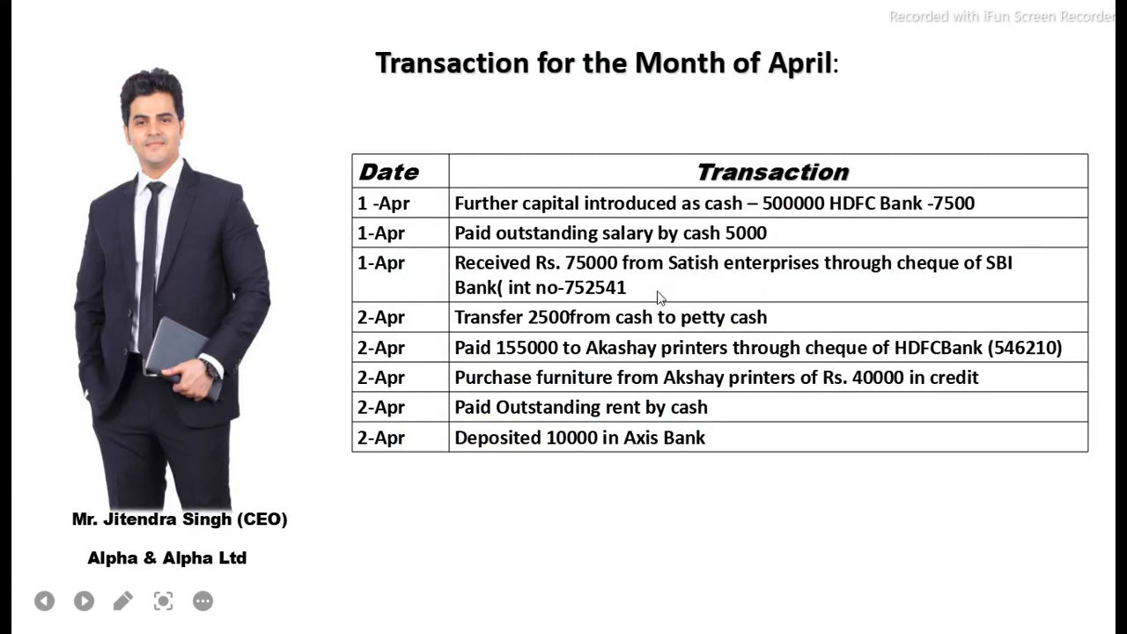
{"action": "key", "text": "alt+Tab"}
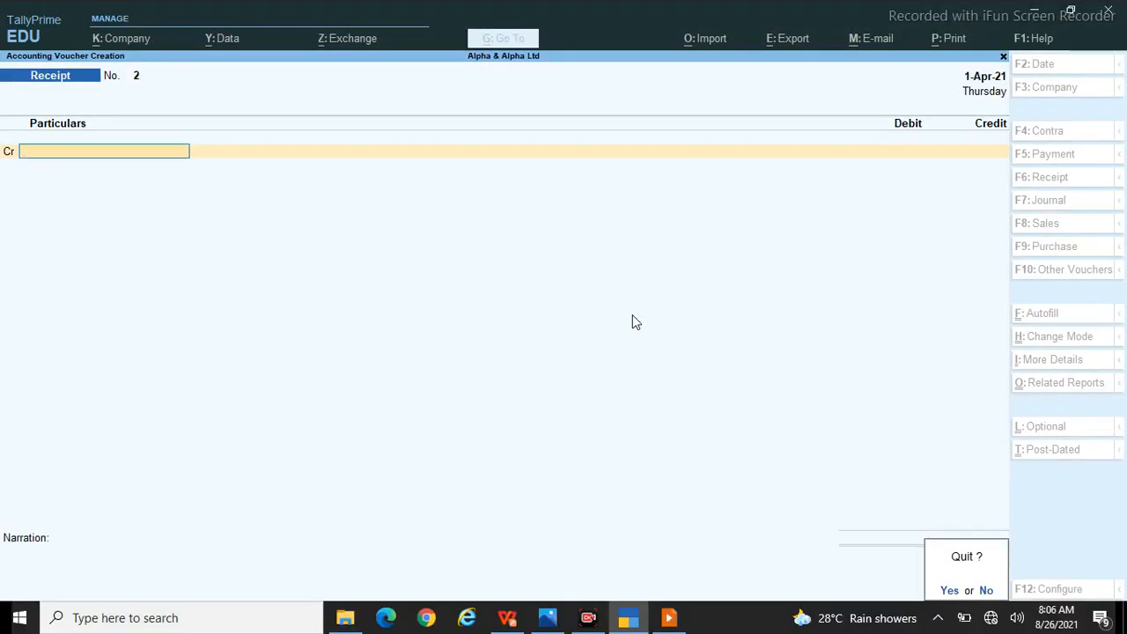
{"action": "key", "text": "y"}
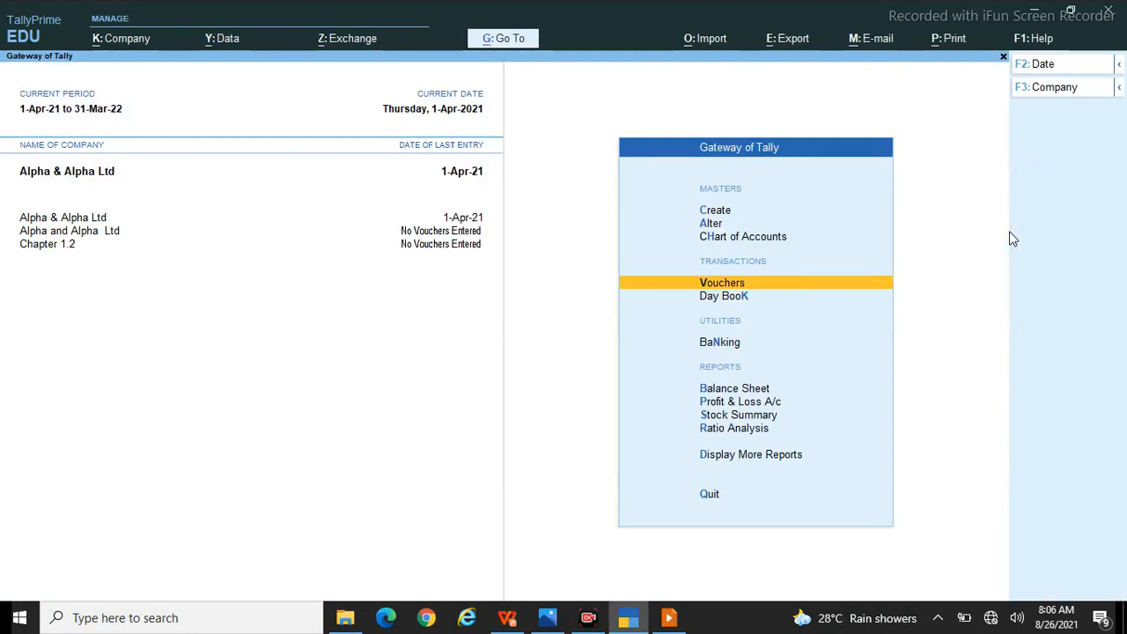
Start a payment voucher for the salary transaction in the April list and choose Outstanding Salary as the debit ledger.
{"action": "key", "text": "Return"}
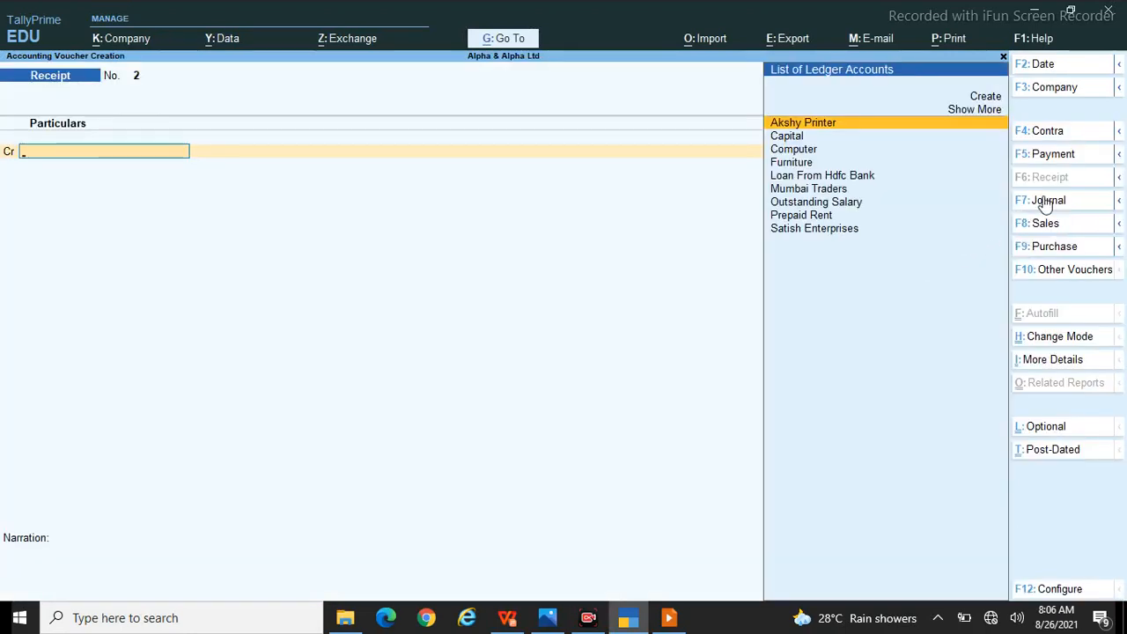
{"action": "left_click", "coordinate": [1052, 154]}
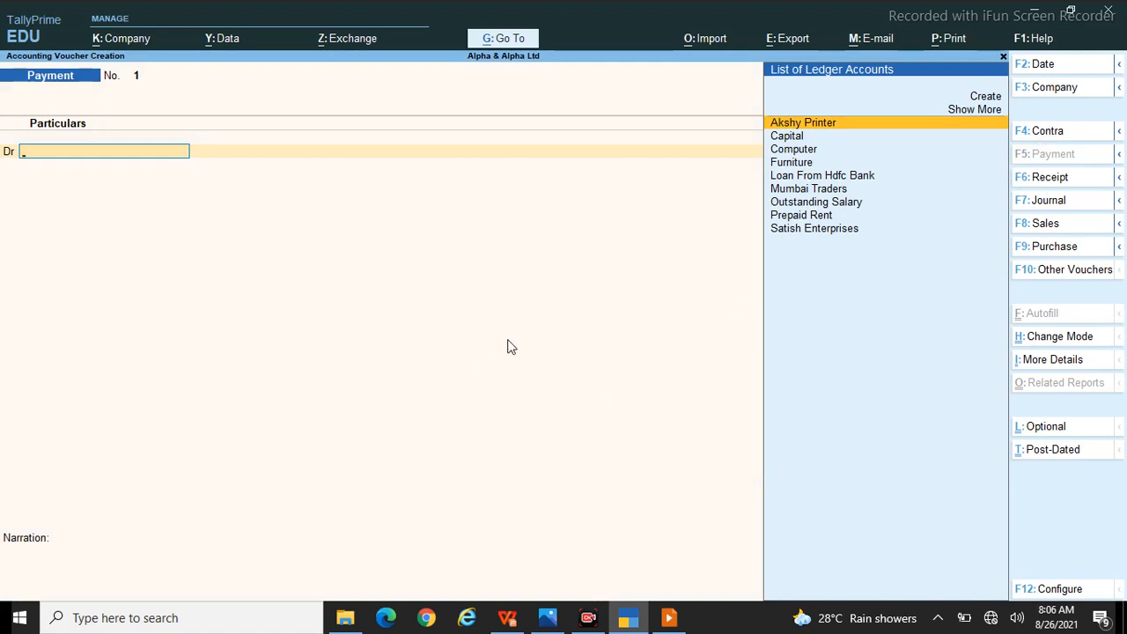
{"action": "key", "text": "alt"}
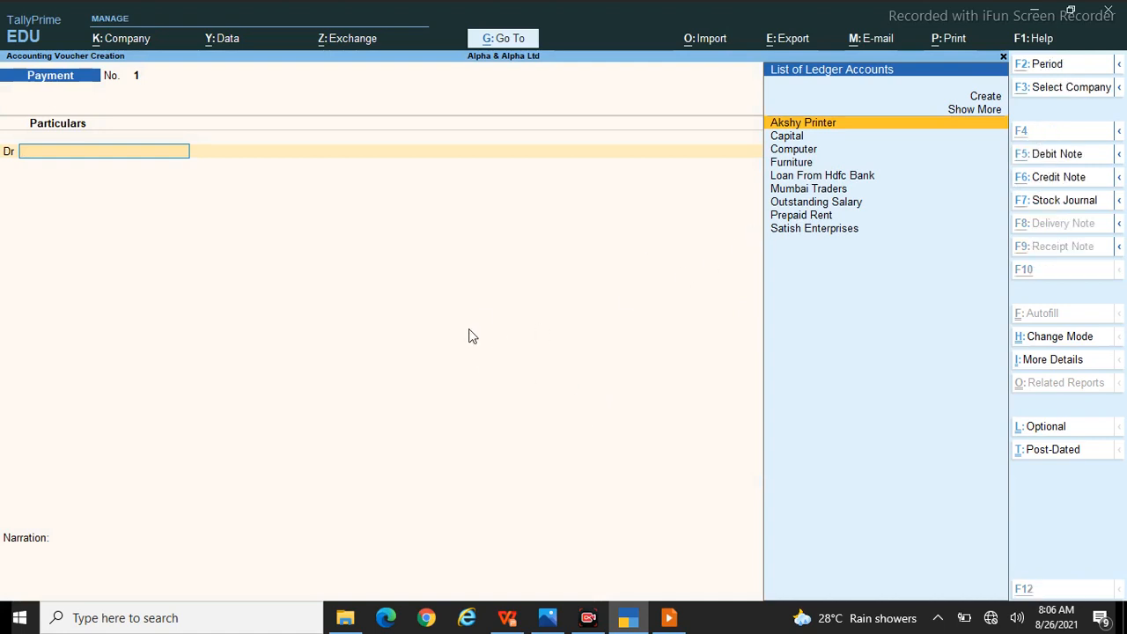
{"action": "key", "text": "alt+Tab"}
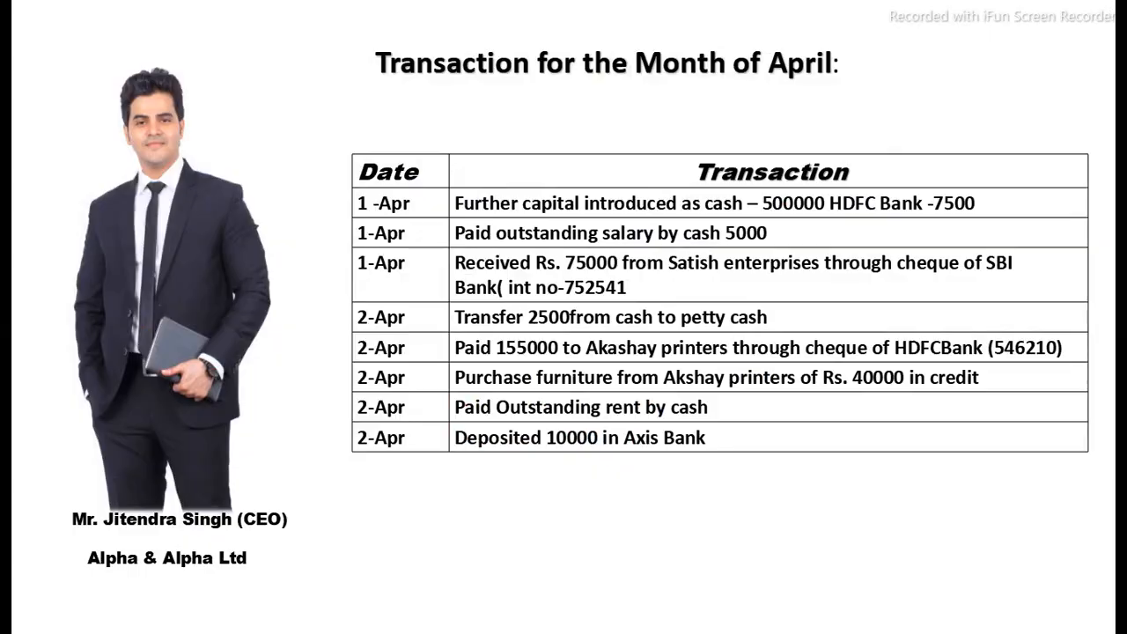
{"action": "key", "text": "alt+Tab"}
{"action": "key", "text": "Down"}
{"action": "key", "text": "Down"}
{"action": "key", "text": "Down"}
{"action": "key", "text": "Down"}
{"action": "key", "text": "Down"}
{"action": "key", "text": "Down"}
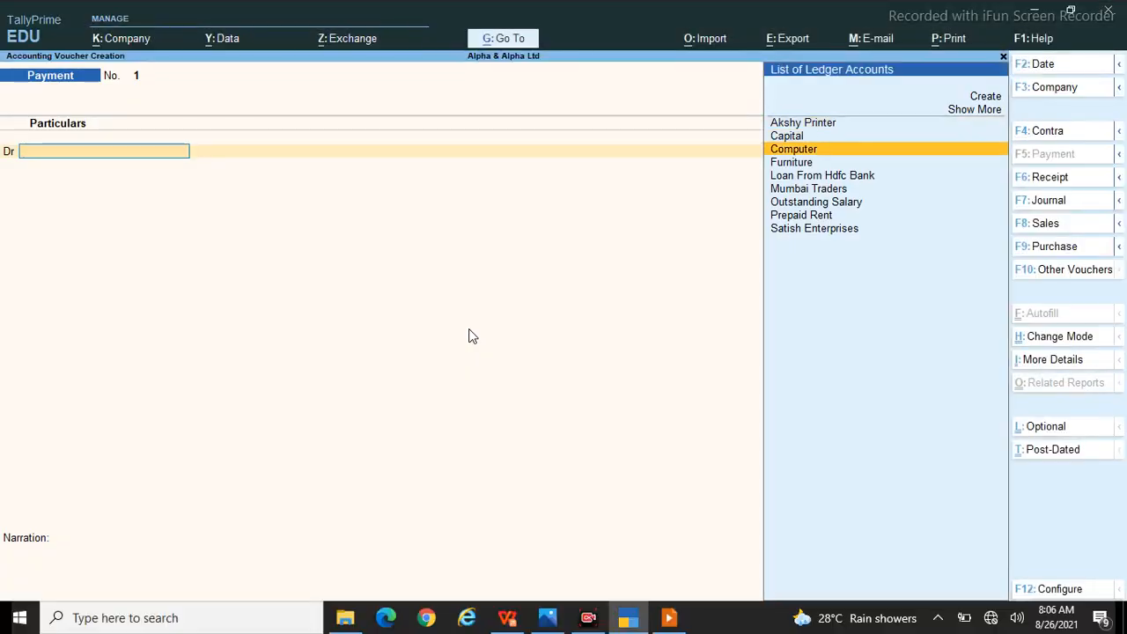
{"action": "key", "text": "Return"}
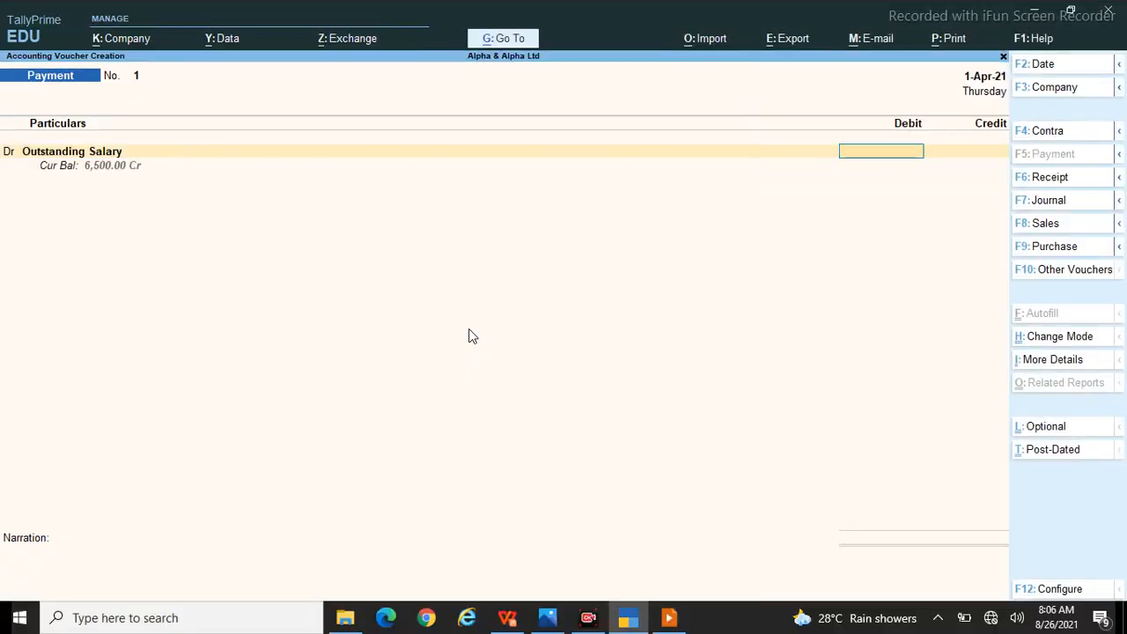
Look up the salary payment in the April transaction list and set the Outstanding Salary debit to 5,000.
{"action": "key", "text": "alt+Tab"}
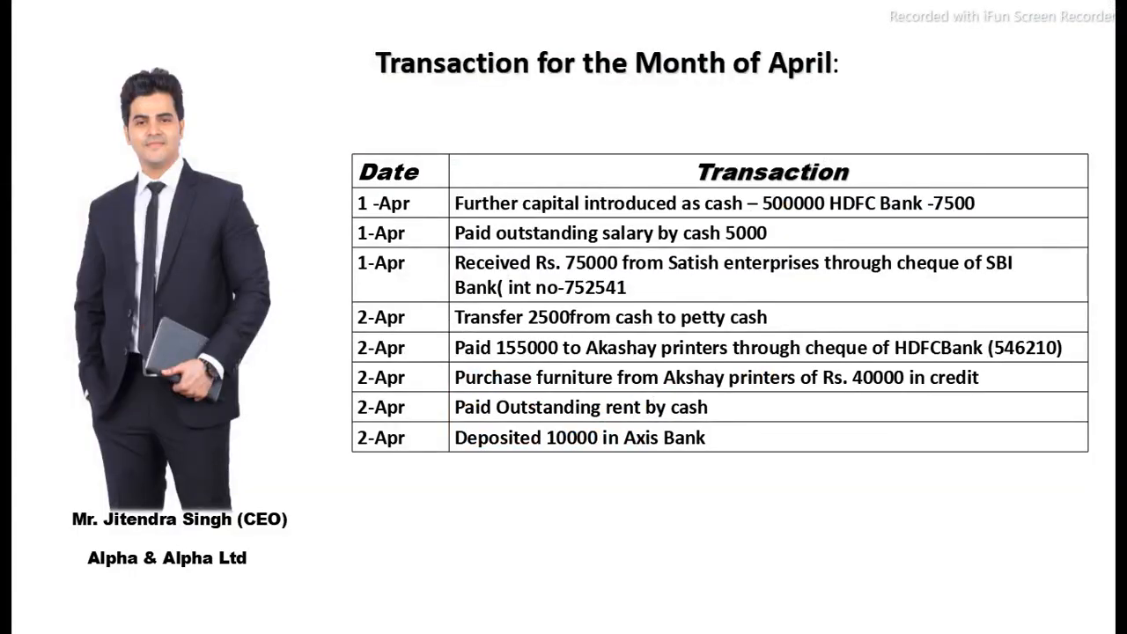
{"action": "key", "text": "alt+Tab"}
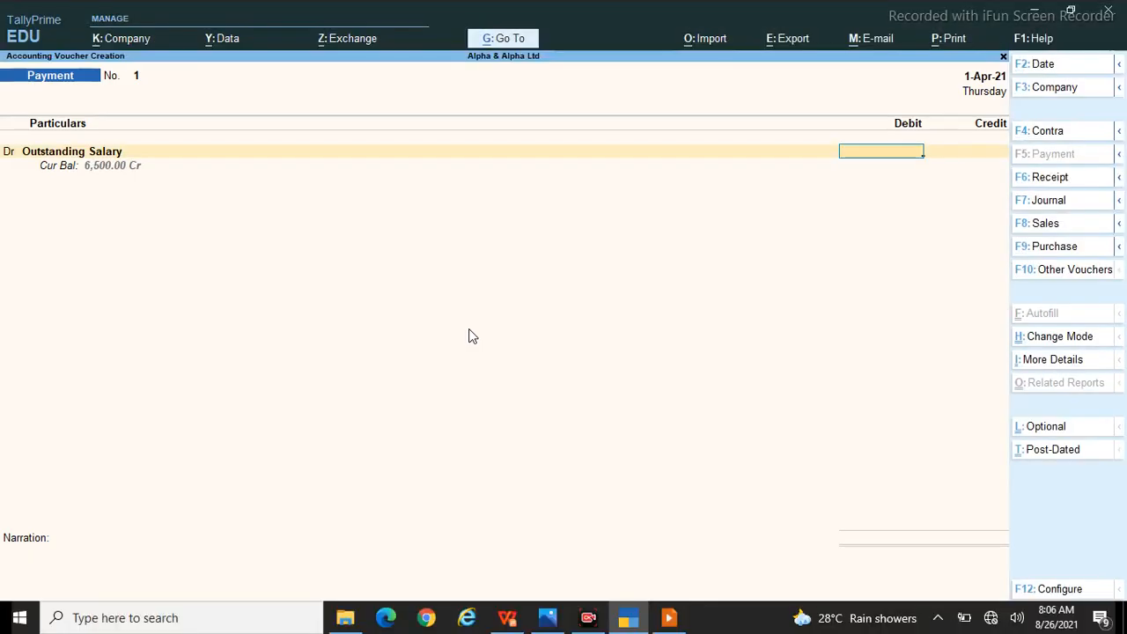
{"action": "key", "text": "alt+Tab"}
{"action": "key", "text": "alt+Tab"}
{"action": "key", "text": "alt+Tab"}
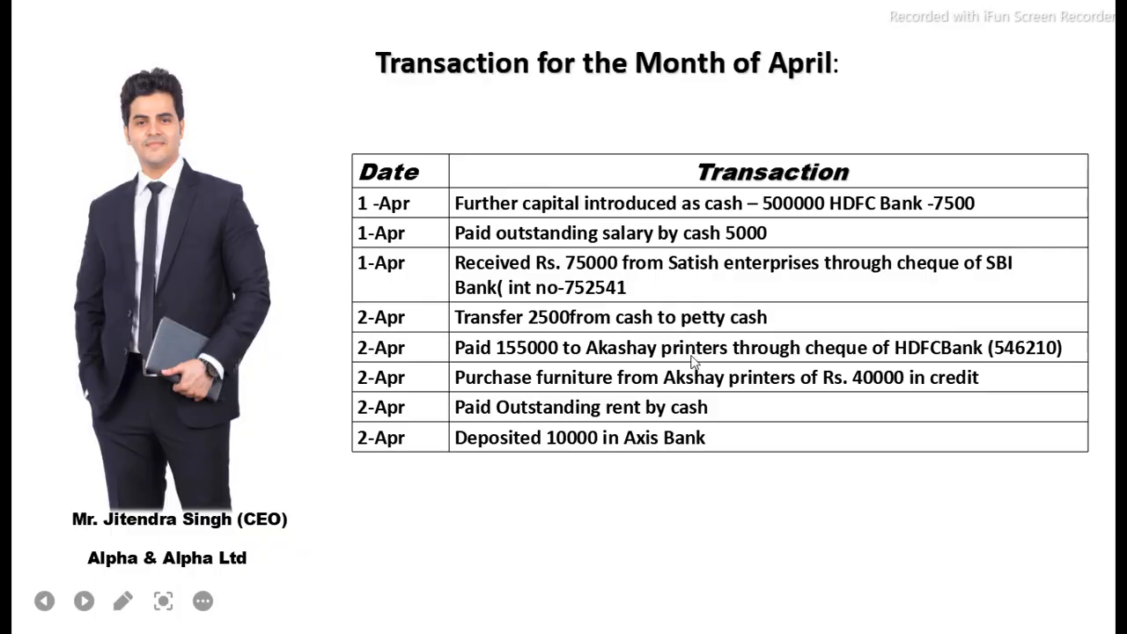
{"action": "key", "text": "alt+Tab"}
{"action": "type", "text": "5000"}
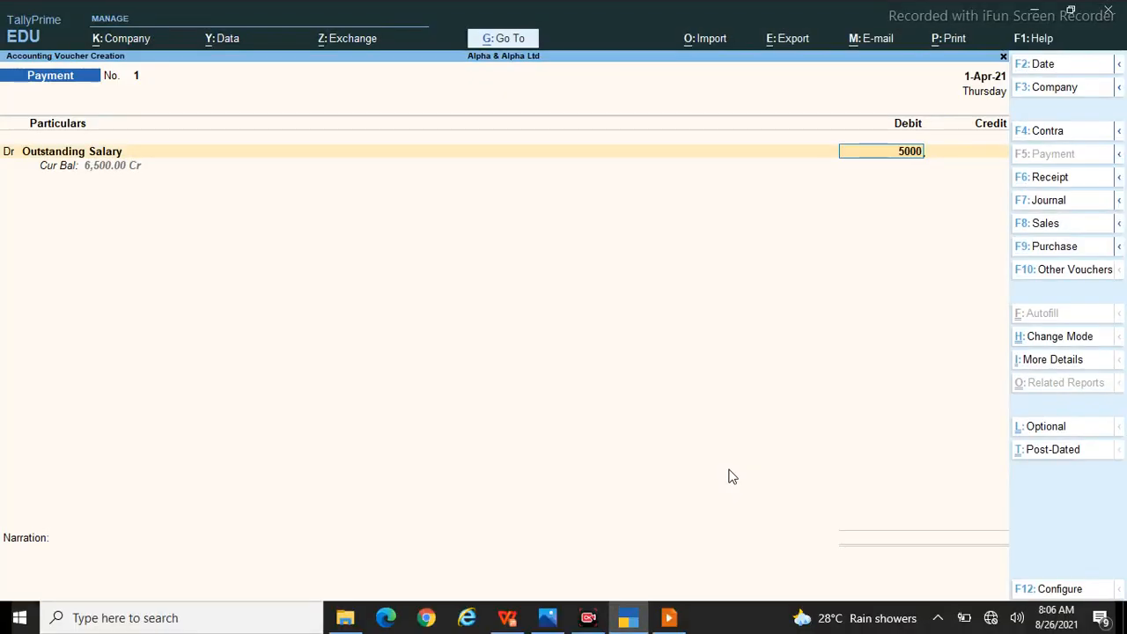
{"action": "key", "text": "Return"}
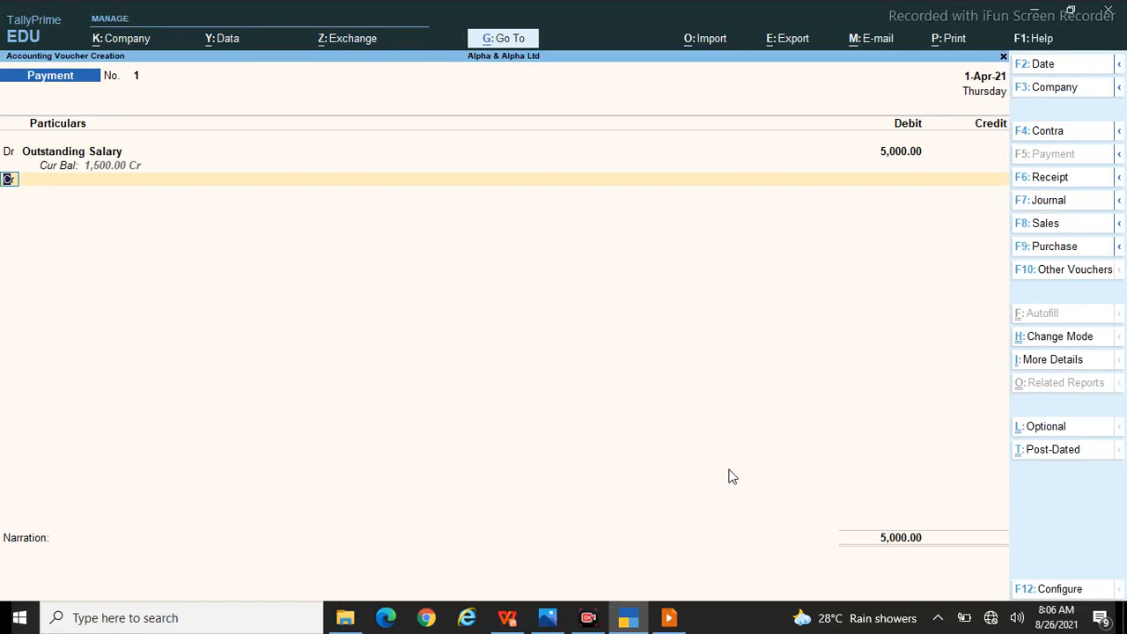
Credit Cash with 5,000 on the payment voucher's second line, and compare the entry with the transaction list.
{"action": "key", "text": "Return"}
{"action": "type", "text": "C"}
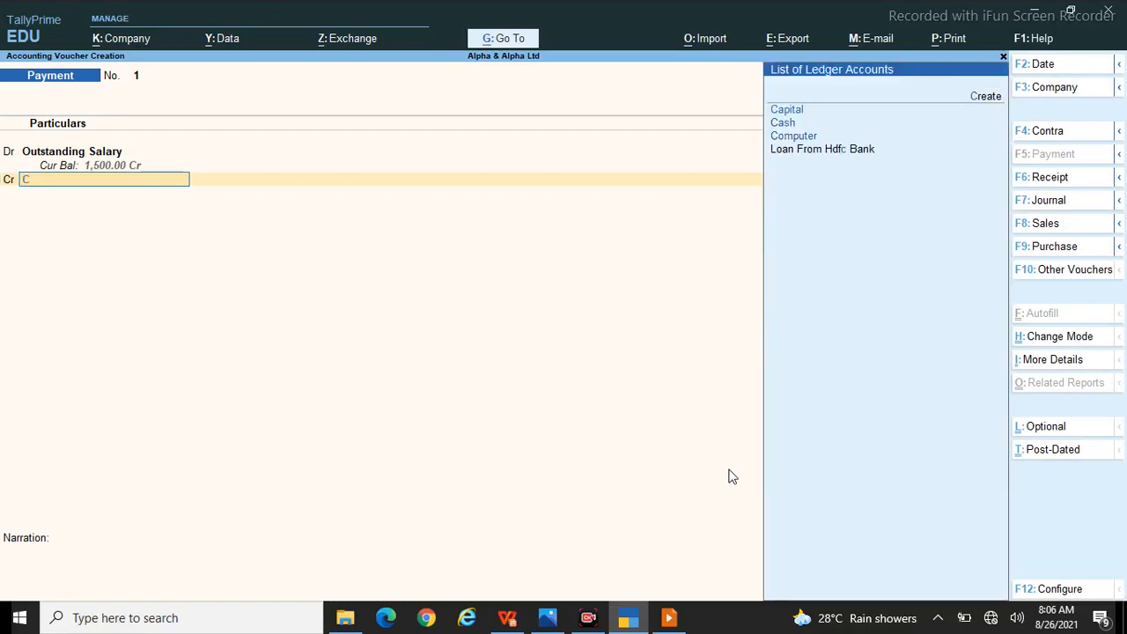
{"action": "key", "text": "Down"}
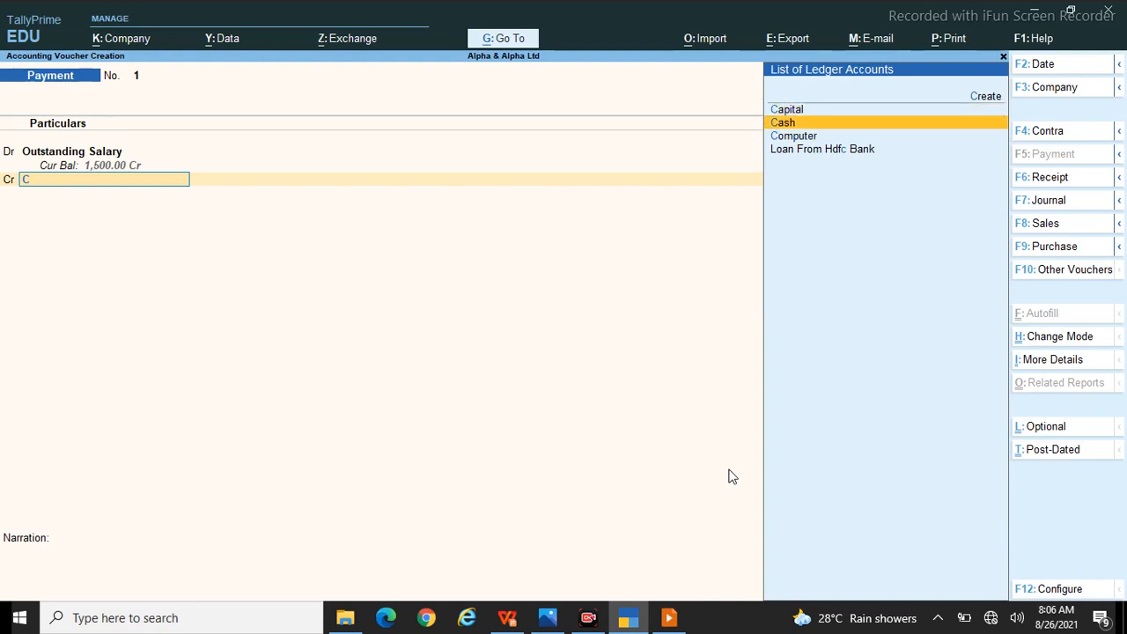
{"action": "key", "text": "Return"}
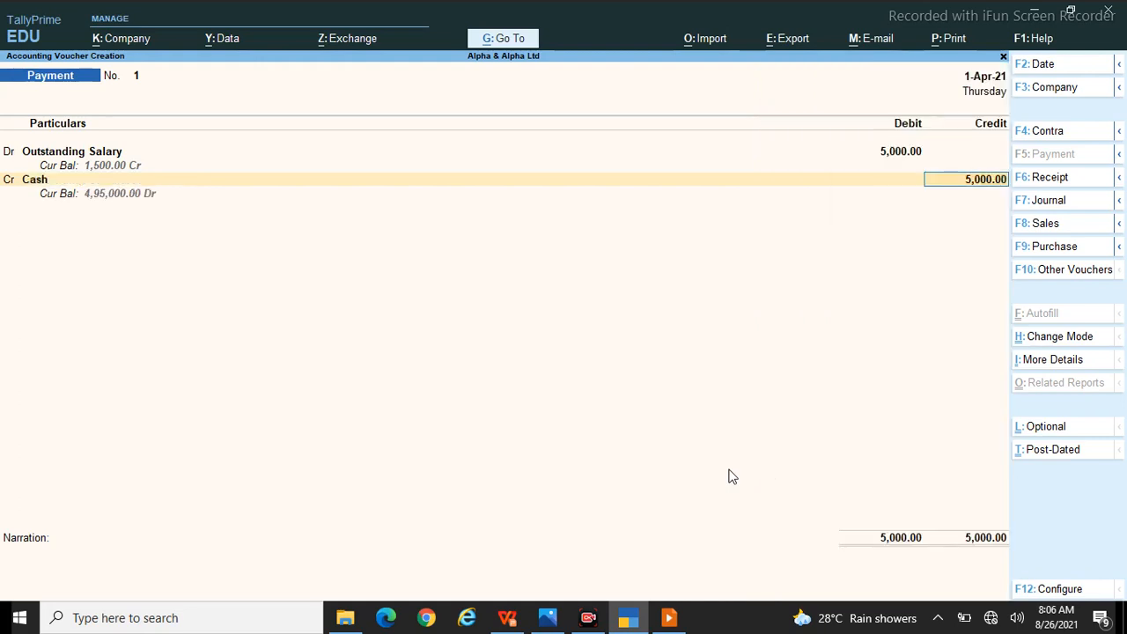
{"action": "key", "text": "alt+Tab"}
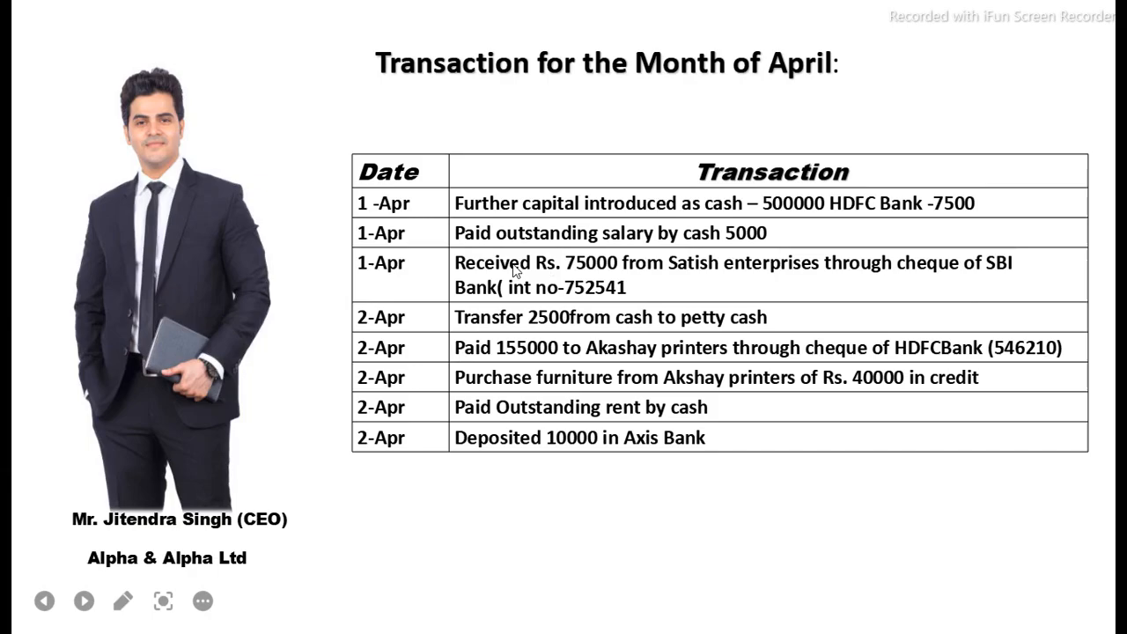
{"action": "key", "text": "alt+Tab"}
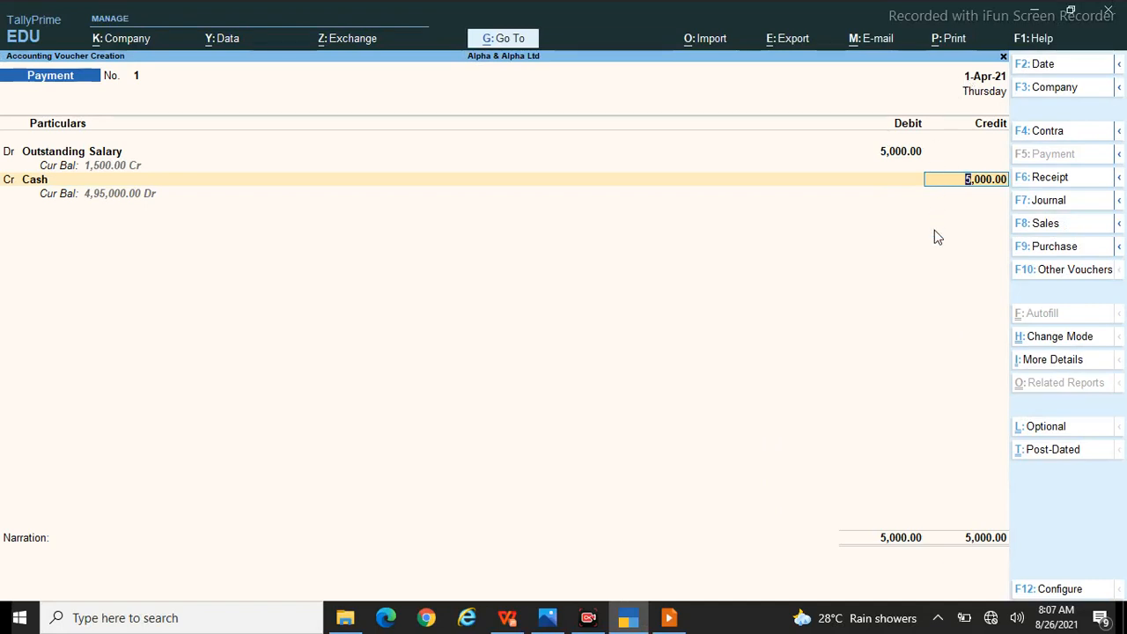
{"action": "key", "text": "ctrl"}
{"action": "key", "text": "alt+F2"}
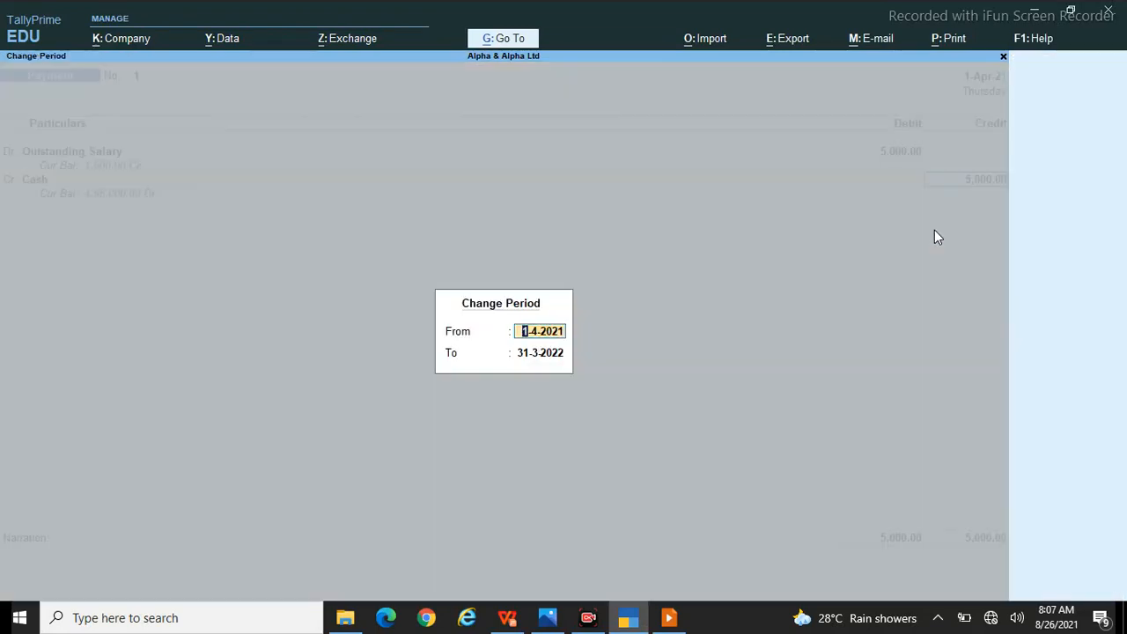
{"action": "key", "text": "Return"}
{"action": "key", "text": "Return"}
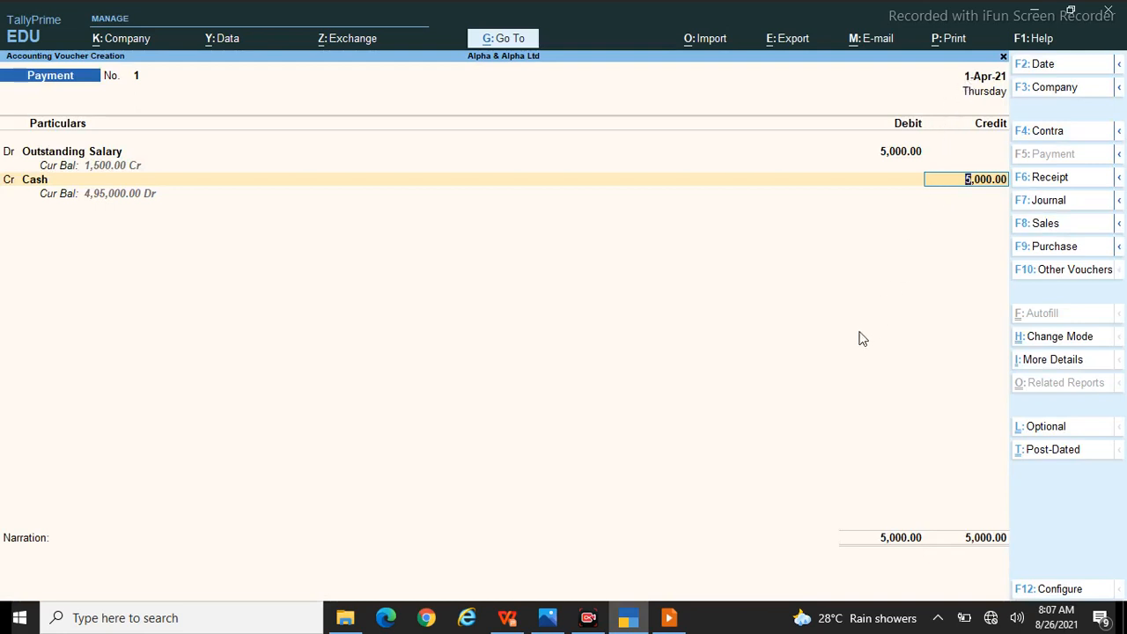
Accept the 5,000 Cash credit and save the outstanding salary payment voucher without a narration.
{"action": "key", "text": "Return"}
{"action": "key", "text": "Return"}
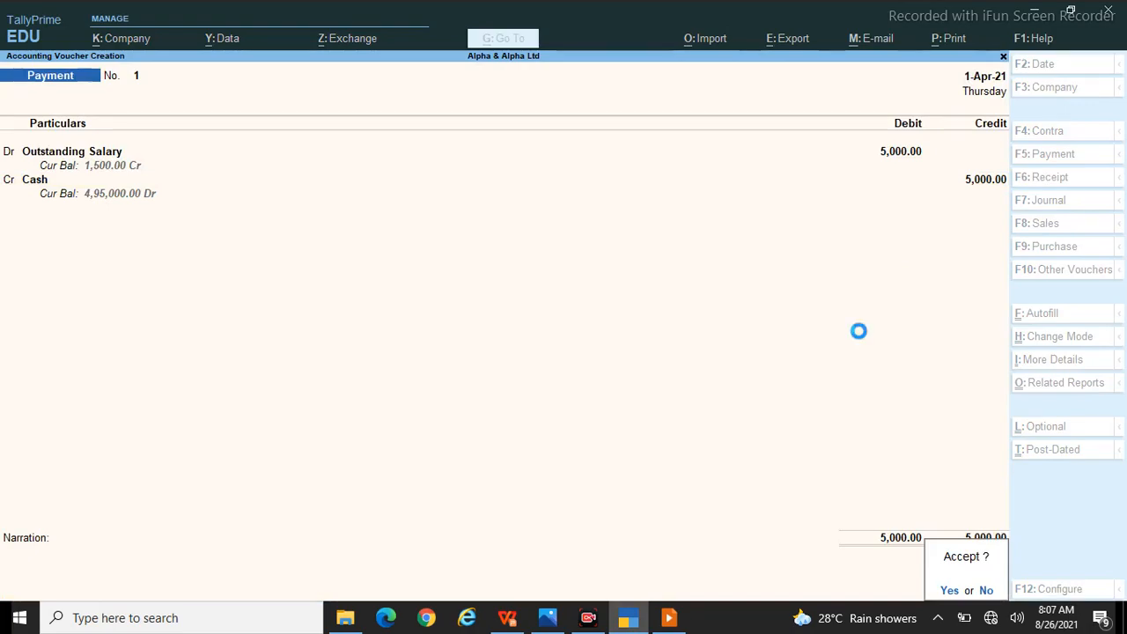
{"action": "key", "text": "Return"}
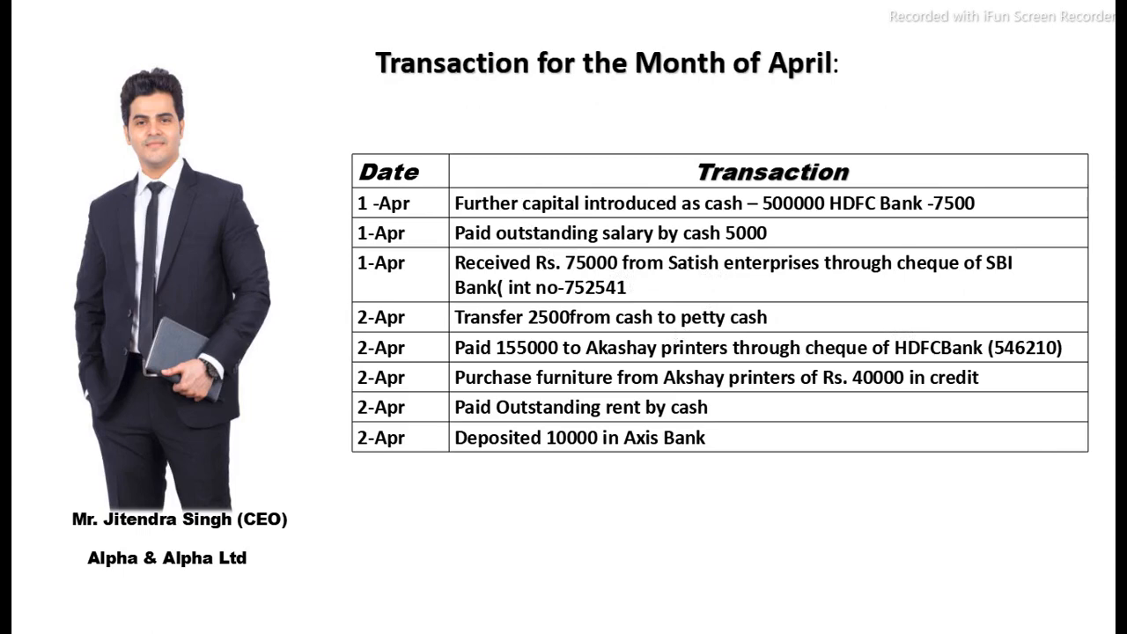
Switch to TallyPrime, start a receipt voucher and credit Satish Enterprises with 75,000, checking the amount against the April transaction list.
{"action": "key", "text": "alt+Tab"}
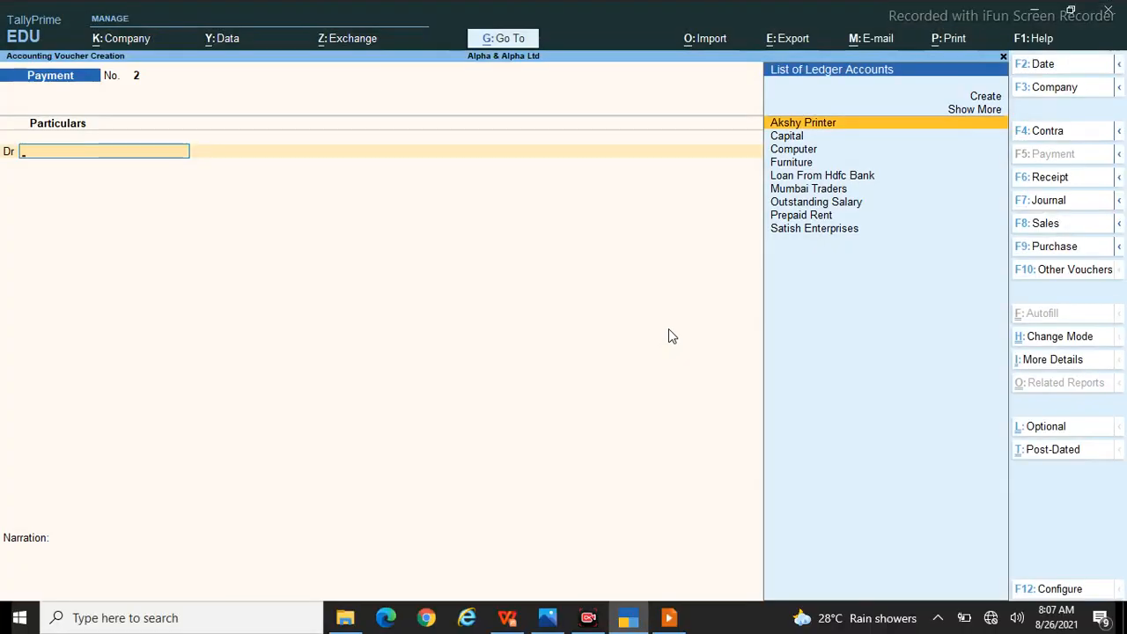
{"action": "left_click", "coordinate": [1052, 177]}
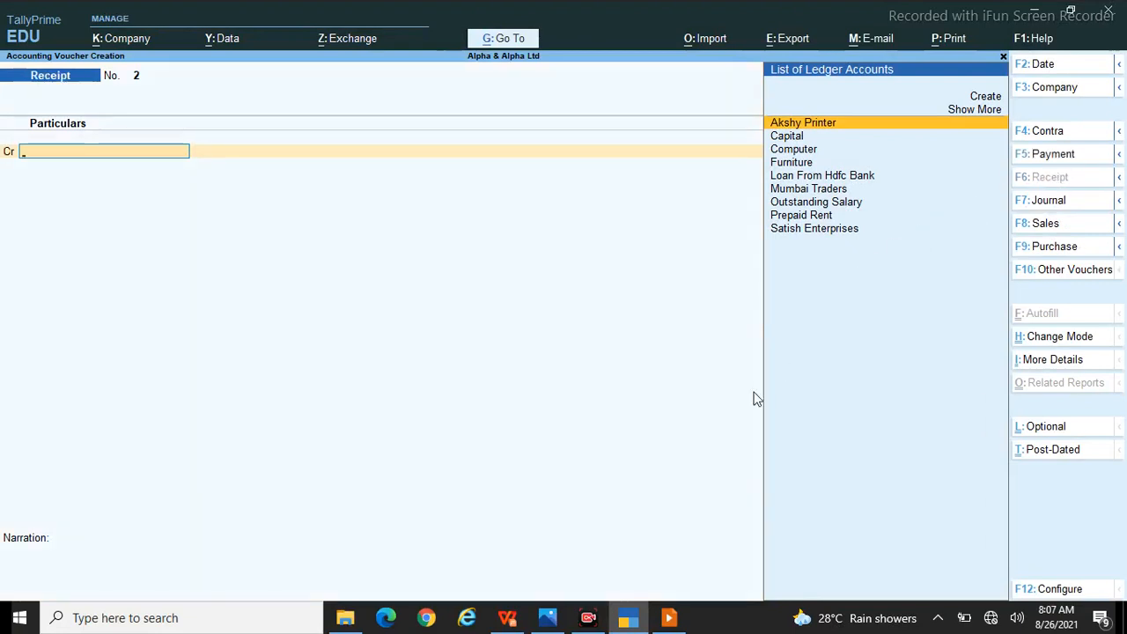
{"action": "key", "text": "alt"}
{"action": "type", "text": "Sa"}
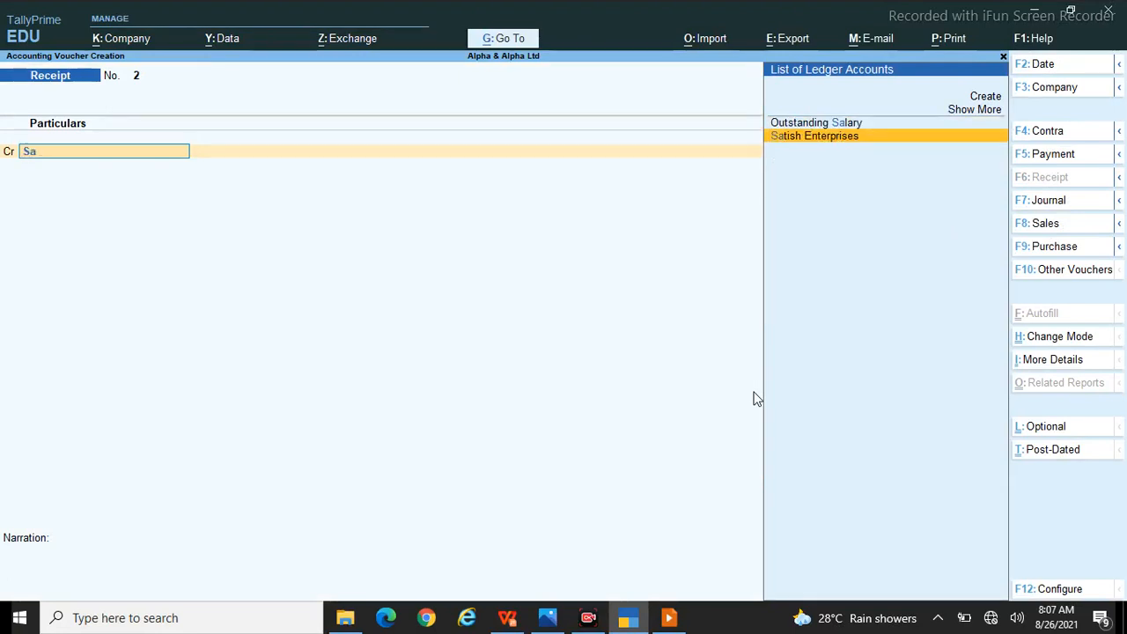
{"action": "key", "text": "Return"}
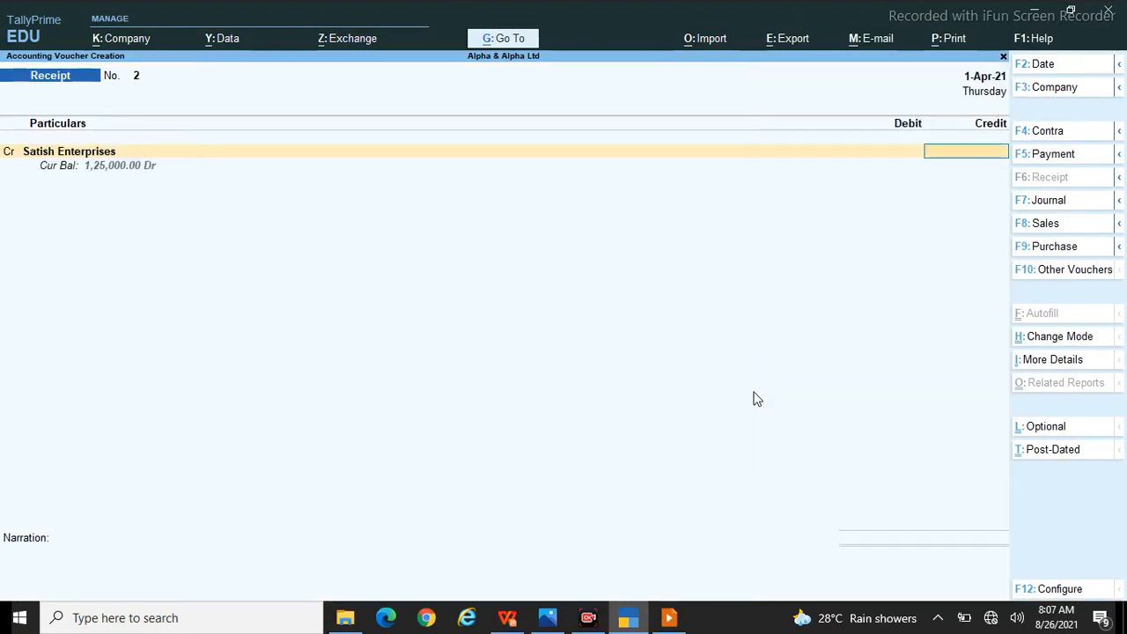
{"action": "key", "text": "alt+Tab"}
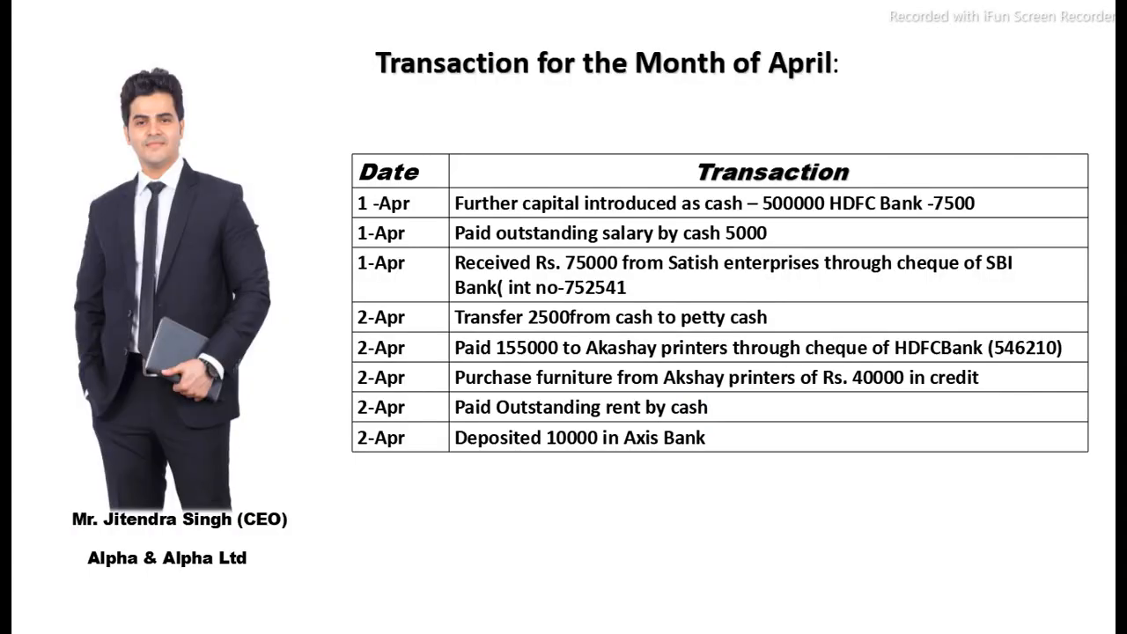
{"action": "key", "text": "alt+Tab"}
{"action": "type", "text": "75,000"}
{"action": "key", "text": "Return"}
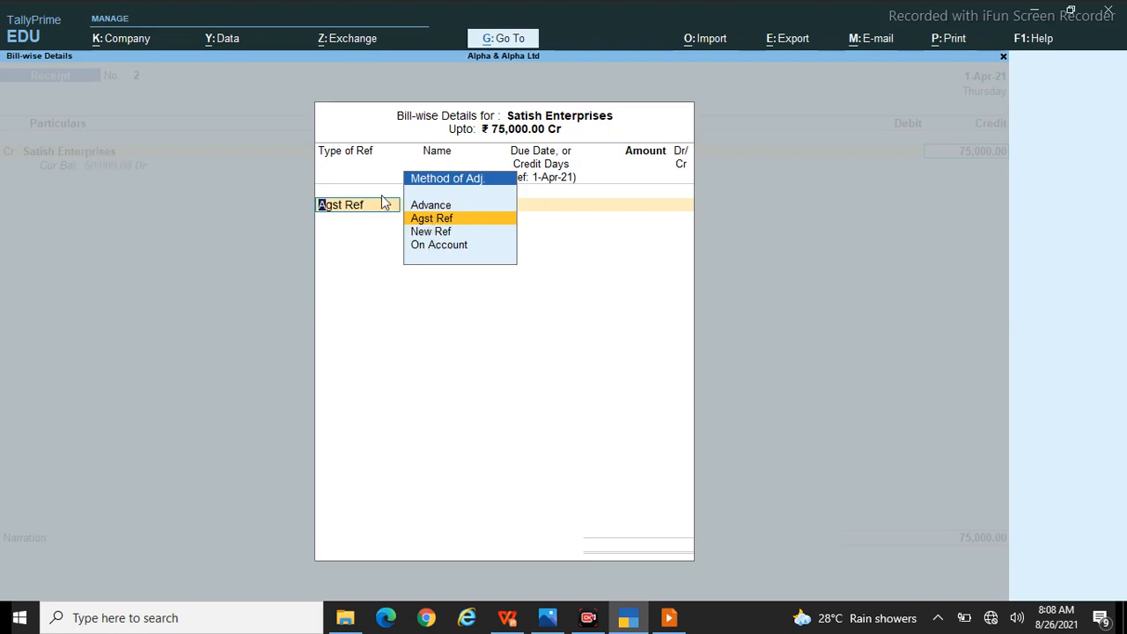
Allocate the Satish Enterprises receipt as Agst Ref, with 65,000 against bill Sts/565 and 10,000 against Sts/566.
{"action": "left_click", "coordinate": [419, 217]}
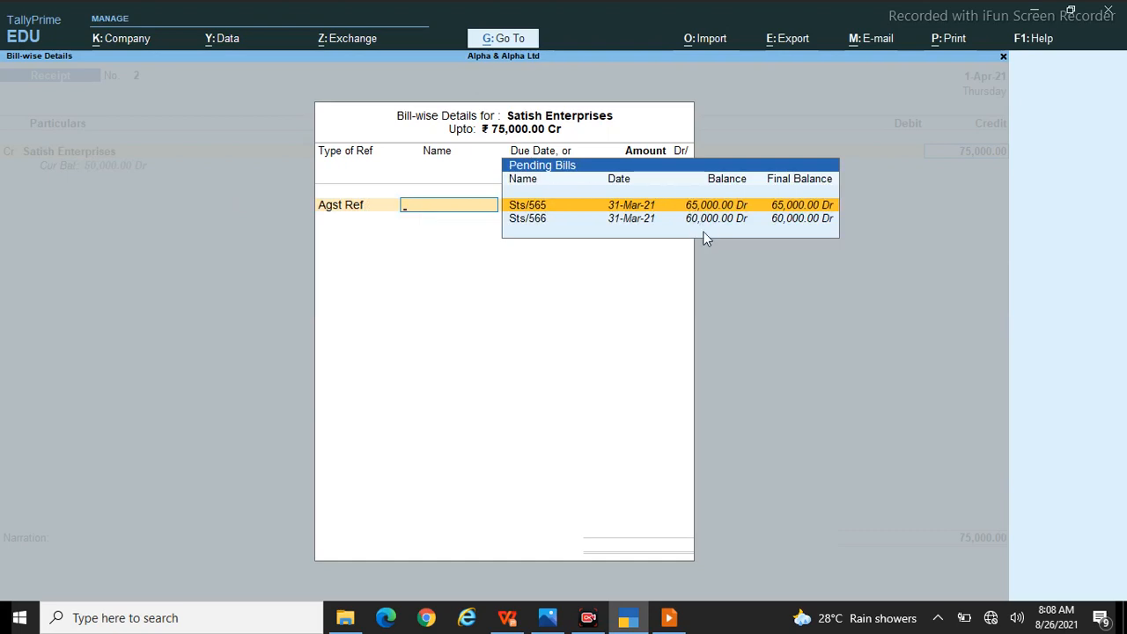
{"action": "key", "text": "Return"}
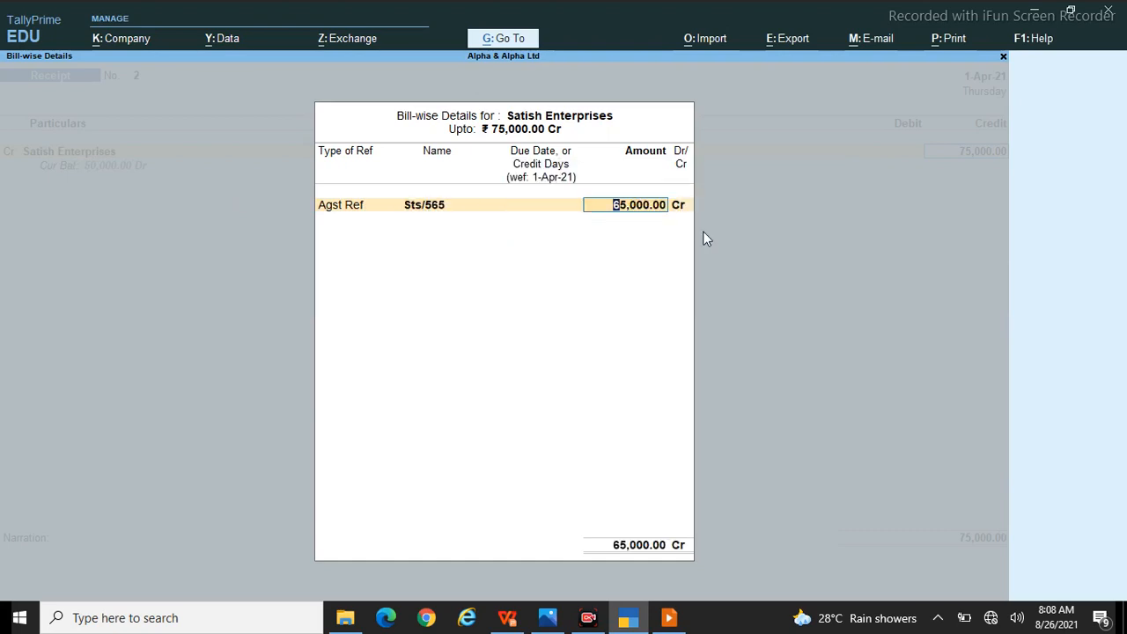
{"action": "key", "text": "Return"}
{"action": "key", "text": "Return"}
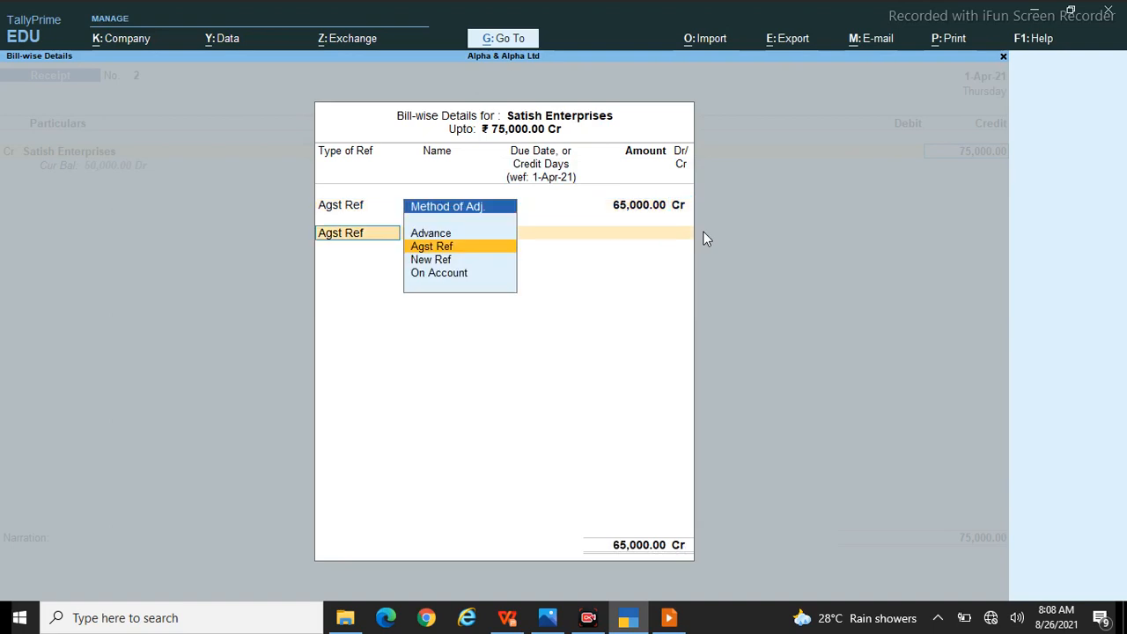
{"action": "key", "text": "Return"}
{"action": "key", "text": "Return"}
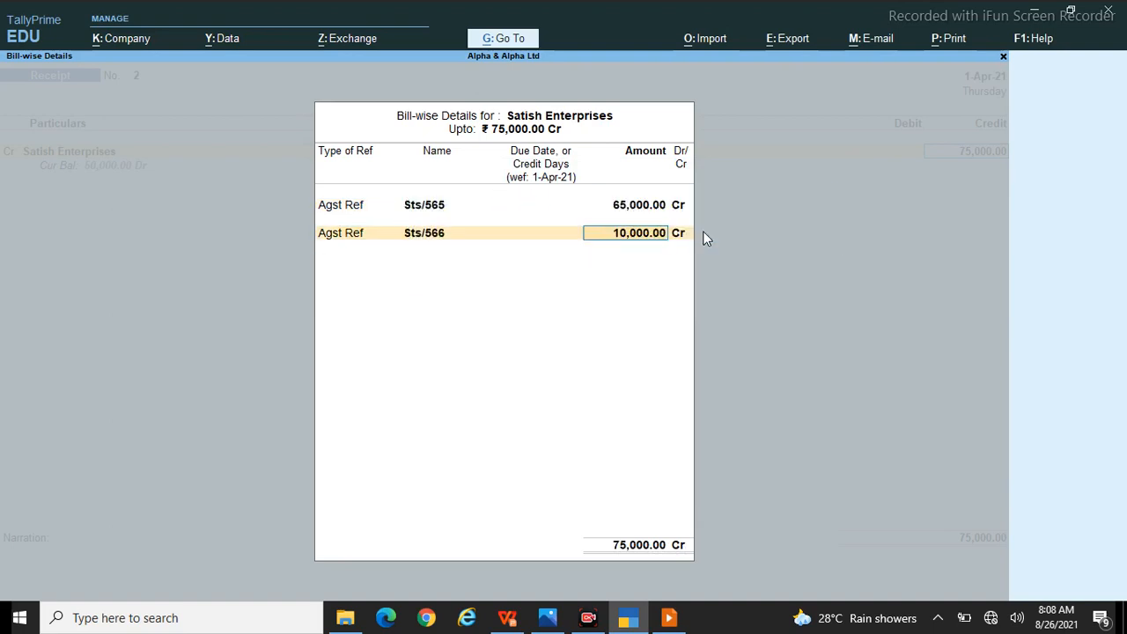
{"action": "key", "text": "Return"}
{"action": "key", "text": "Return"}
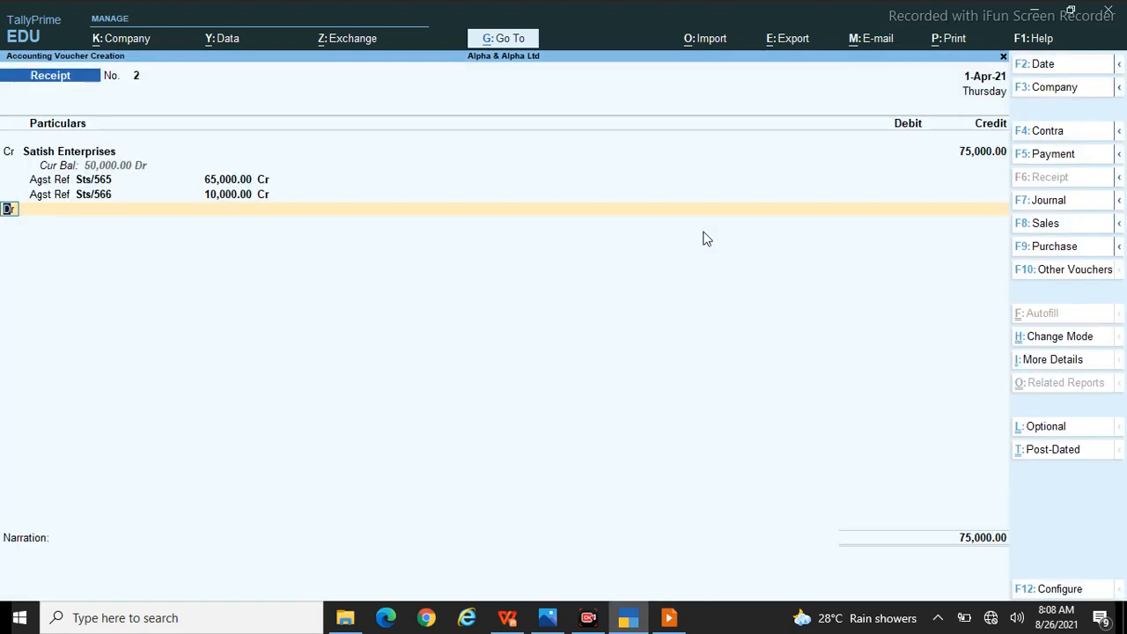
Debit Sbi Bank with 75,000 on the receipt voucher and use Cheque/DD as the bank transaction type.
{"action": "key", "text": "Return"}
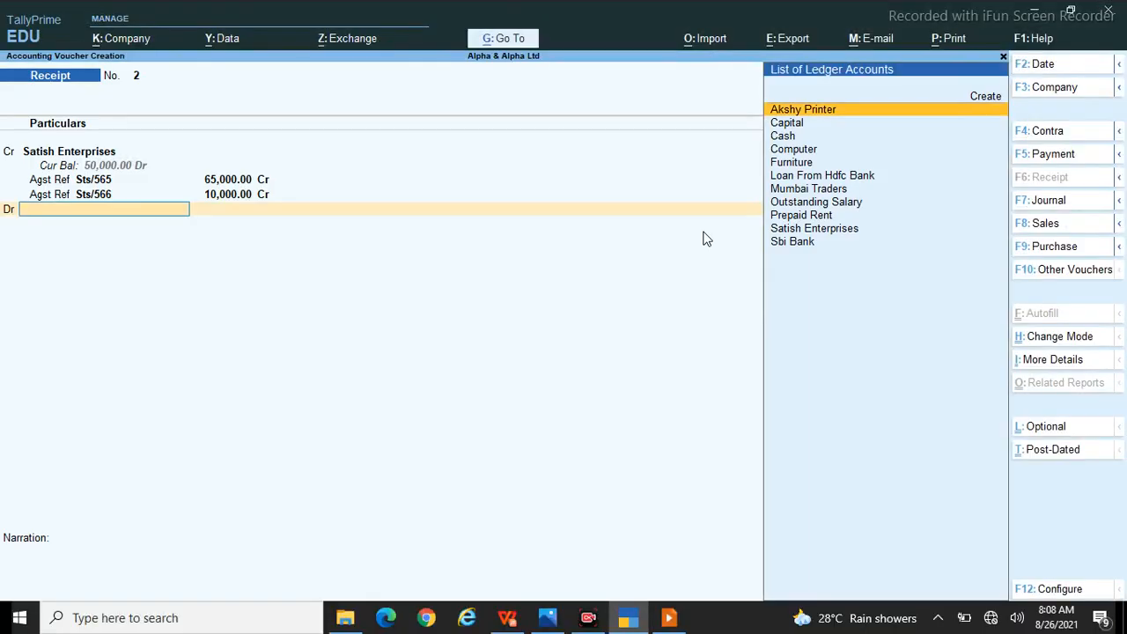
{"action": "type", "text": "B"}
{"action": "key", "text": "Down"}
{"action": "key", "text": "Down"}
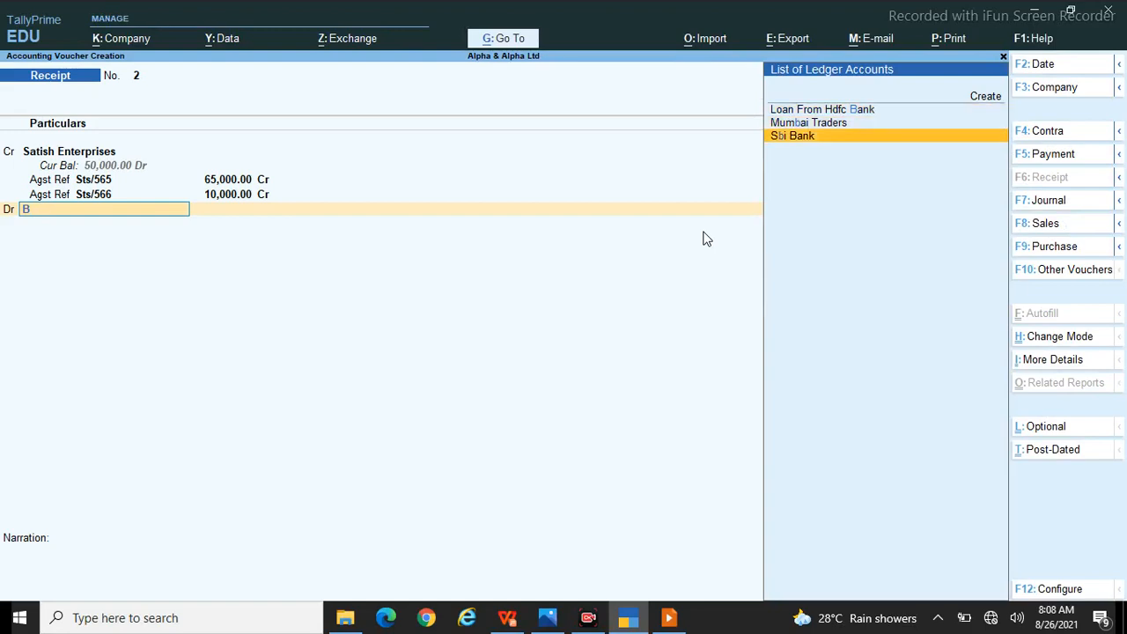
{"action": "key", "text": "Return"}
{"action": "key", "text": "Return"}
{"action": "key", "text": "Return"}
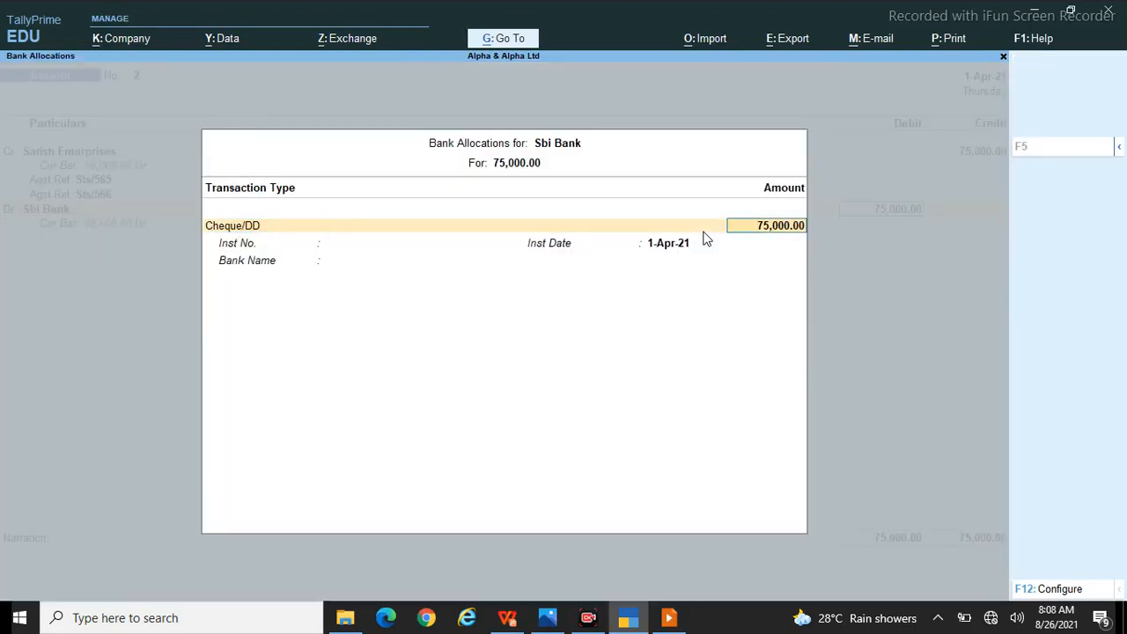
Accept the 75,000 cheque amount and set its instrument number to 752541, keeping the instrument date 1-Apr-21.
{"action": "key", "text": "Return"}
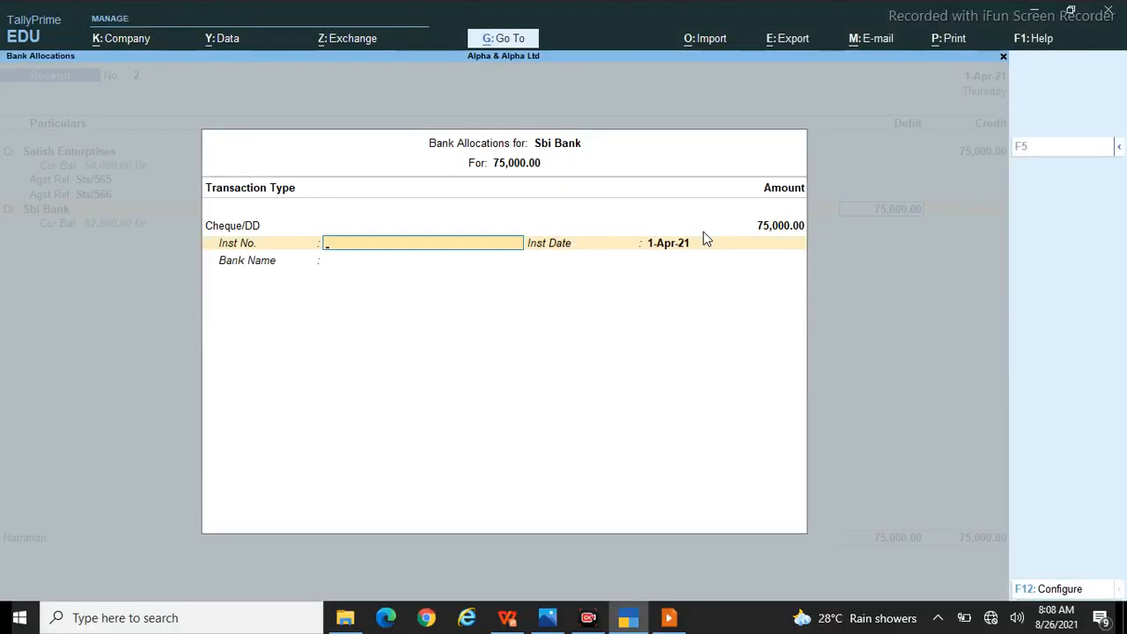
{"action": "type", "text": "752541"}
{"action": "key", "text": "Return"}
{"action": "key", "text": "Return"}
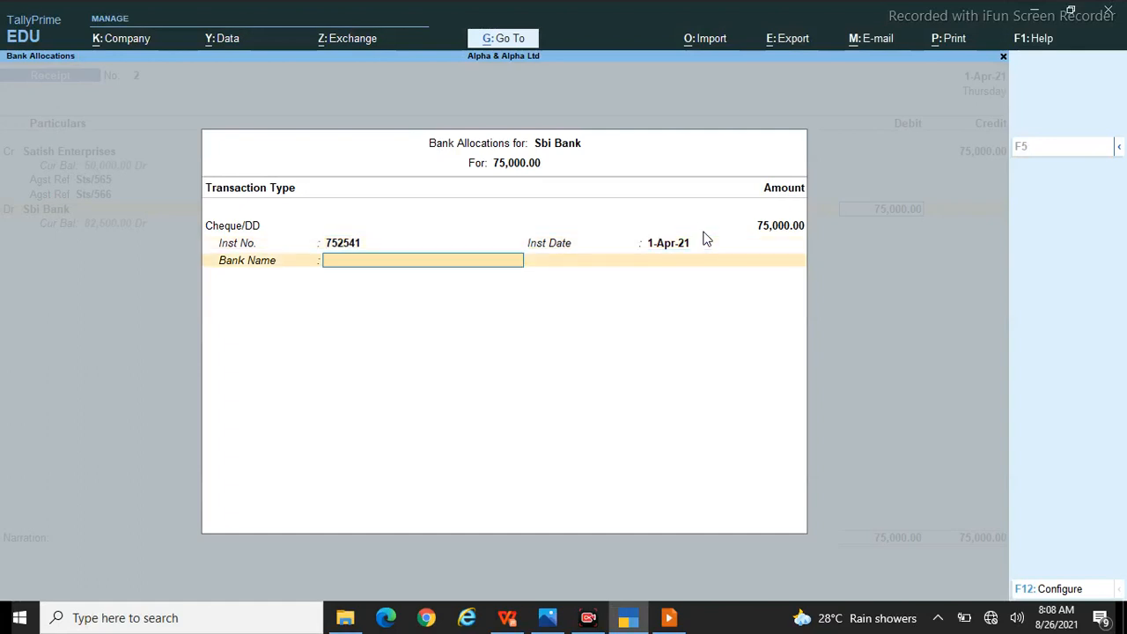
Specify Sbi Bank as the cheque's bank name and save the Satish Enterprises receipt voucher without a narration.
{"action": "type", "text": "S"}
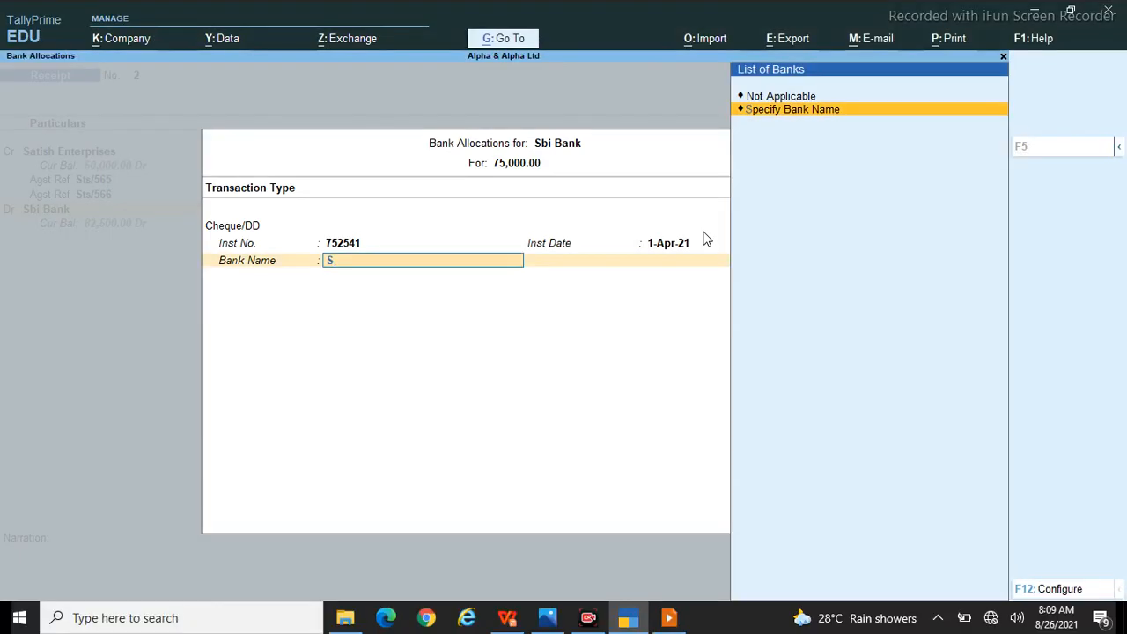
{"action": "type", "text": "b"}
{"action": "key", "text": "Return"}
{"action": "type", "text": "Sb"}
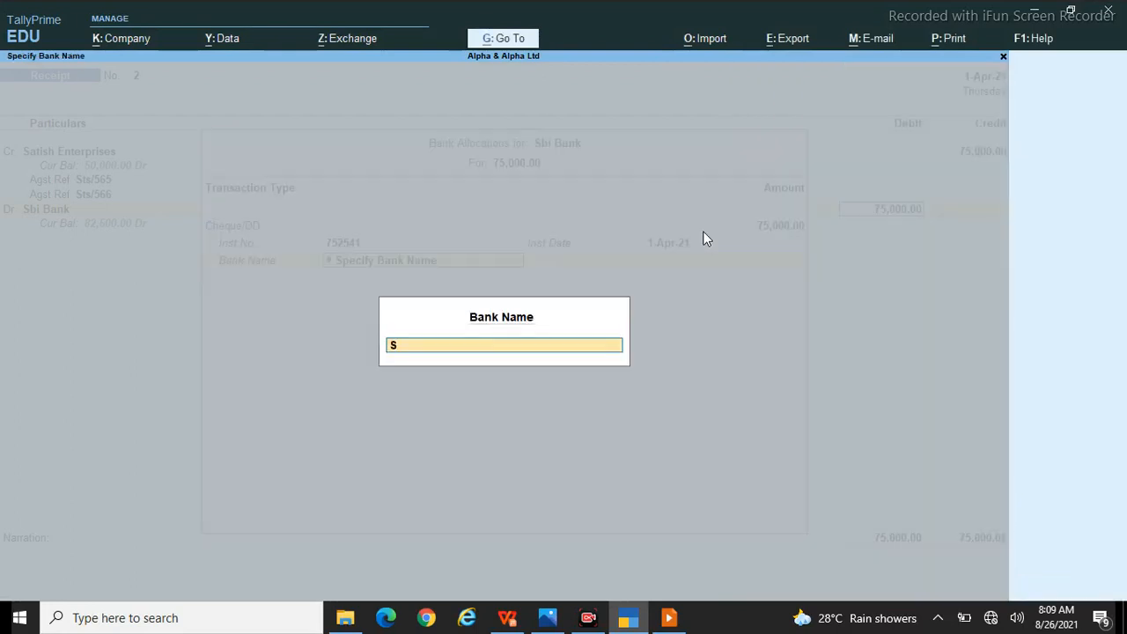
{"action": "type", "text": "i Bank"}
{"action": "key", "text": "Return"}
{"action": "key", "text": "Return"}
{"action": "key", "text": "Return"}
{"action": "key", "text": "Return"}
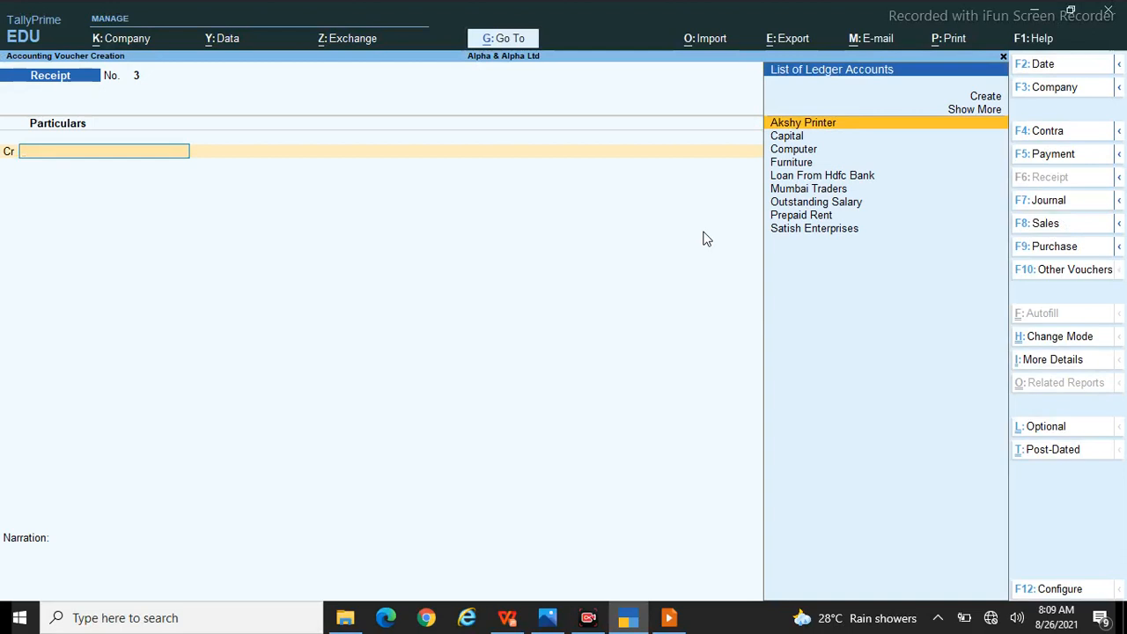
Start a contra voucher for the petty cash transfer in the April list and credit Cash with 2,500.
{"action": "key", "text": "F5"}
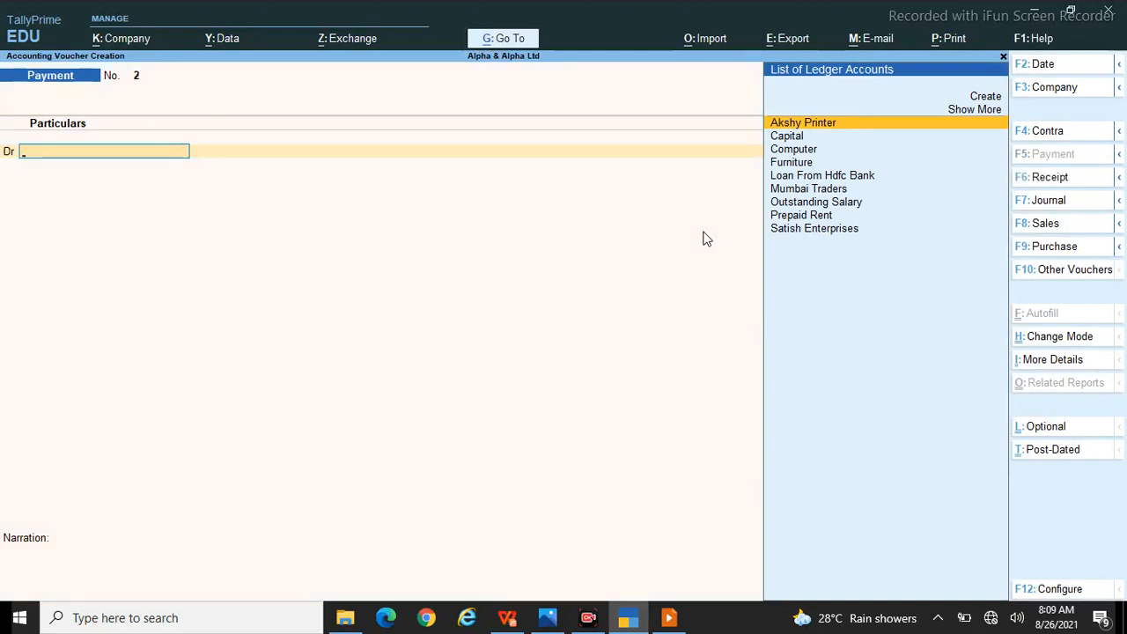
{"action": "left_click", "coordinate": [1073, 132]}
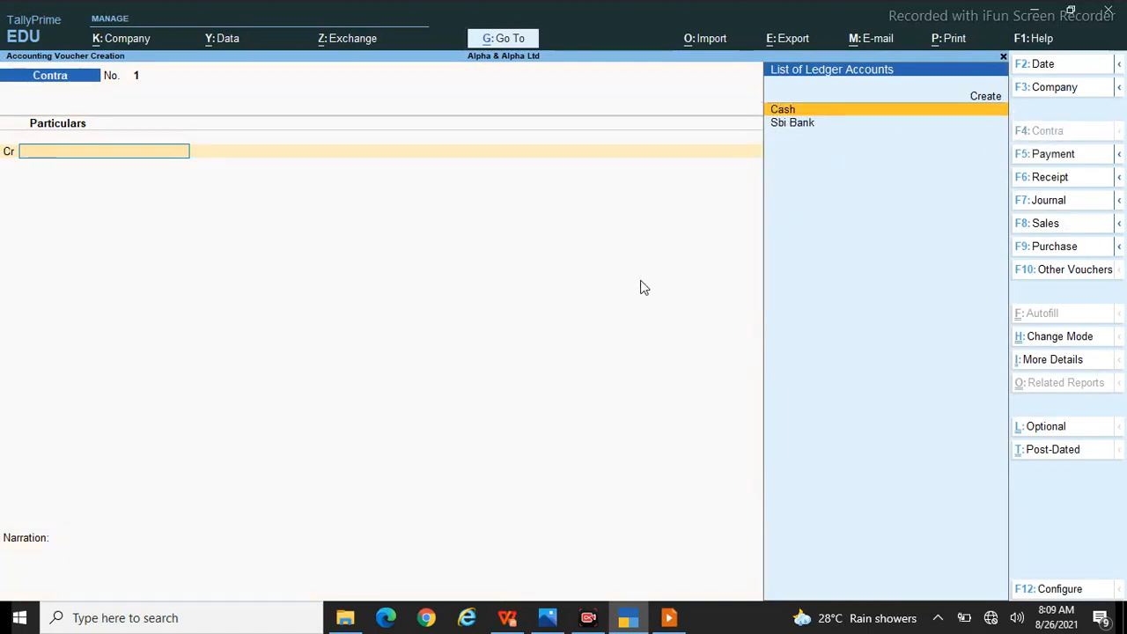
{"action": "key", "text": "alt"}
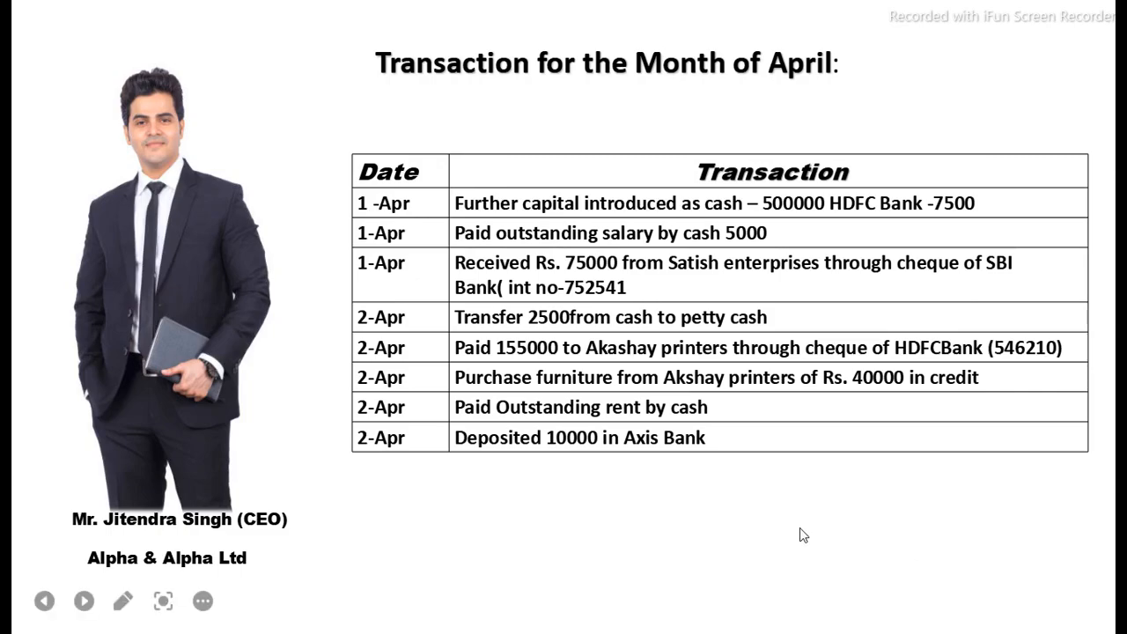
{"action": "key", "text": "alt+Tab"}
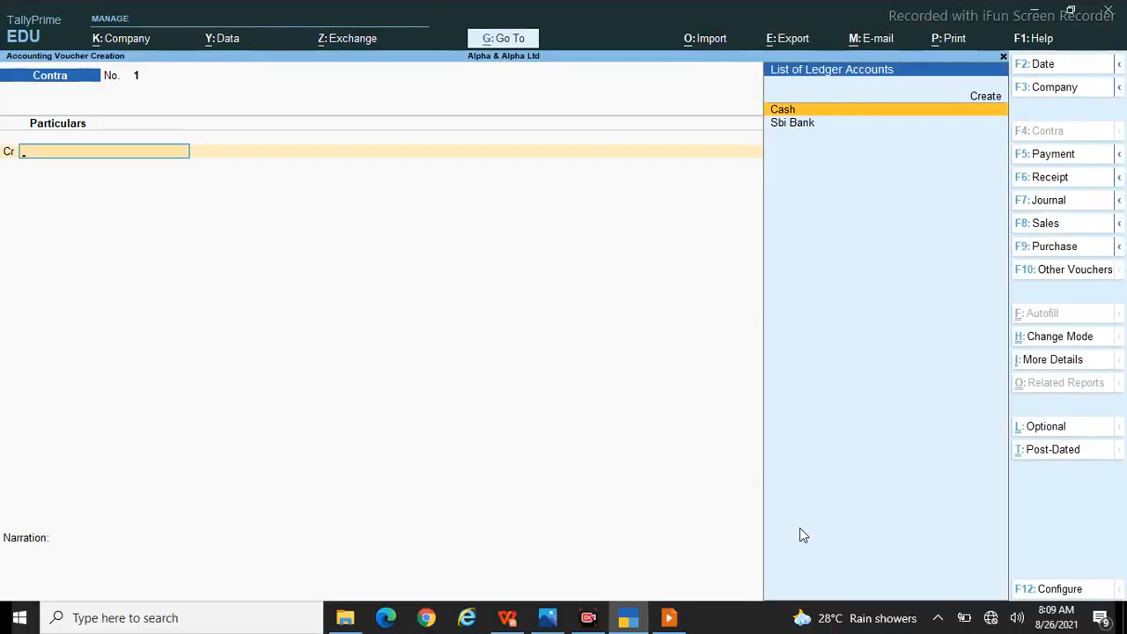
{"action": "key", "text": "Return"}
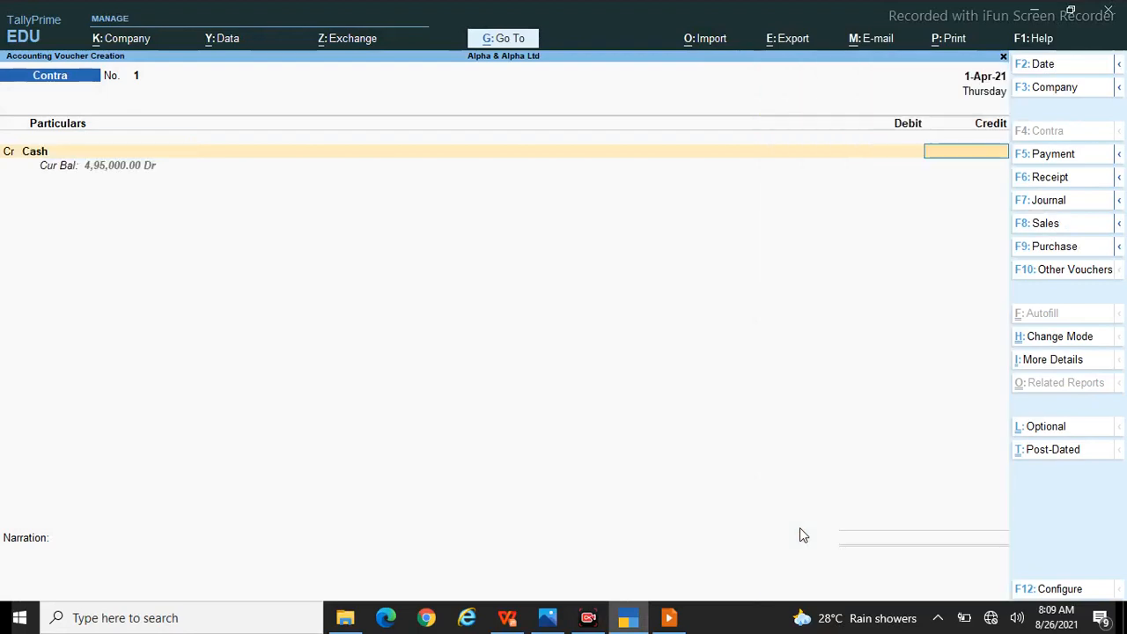
{"action": "key", "text": "alt+Tab"}
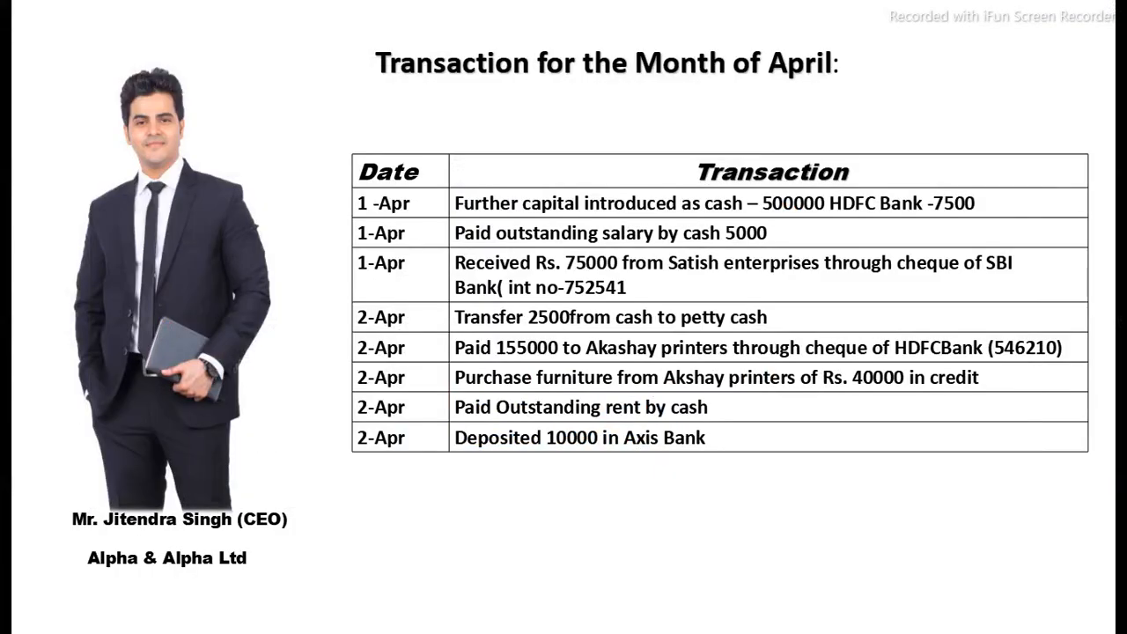
{"action": "key", "text": "alt+Tab"}
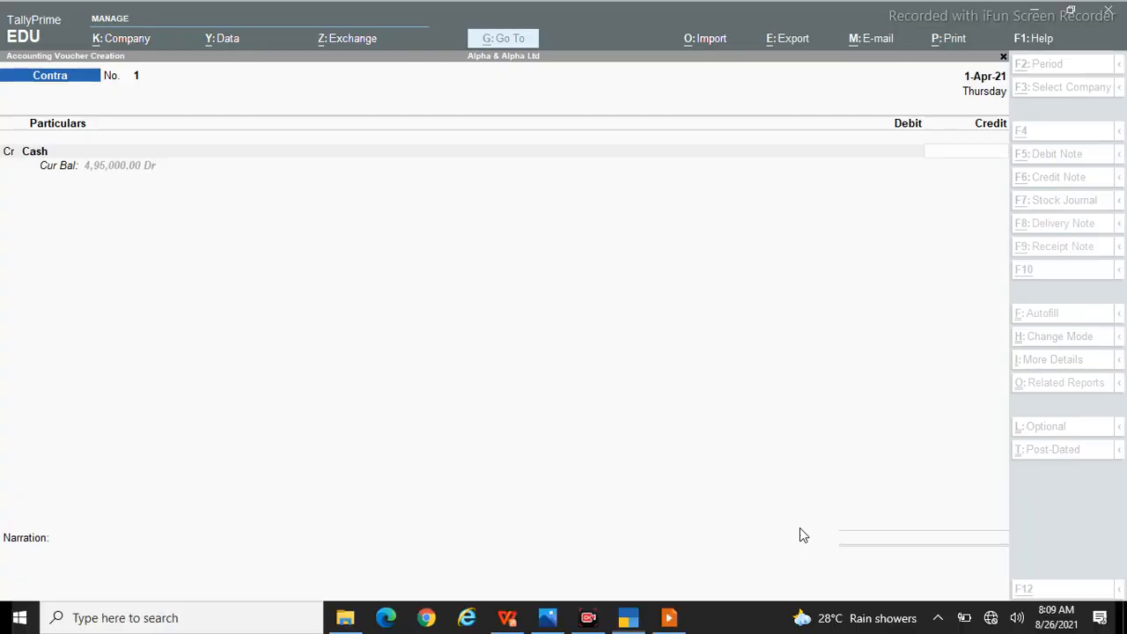
{"action": "type", "text": "2500"}
{"action": "key", "text": "Return"}
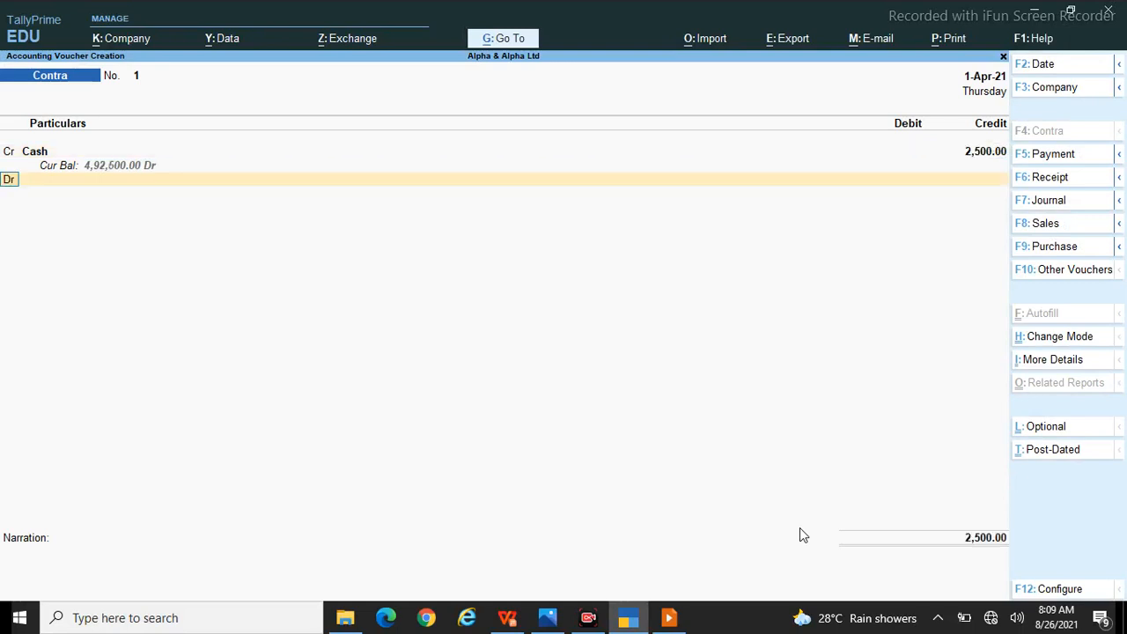
Create a Petty Cash ledger under Cash-in-Hand from the contra voucher's debit line and save it.
{"action": "key", "text": "Return"}
{"action": "key", "text": "alt+c"}
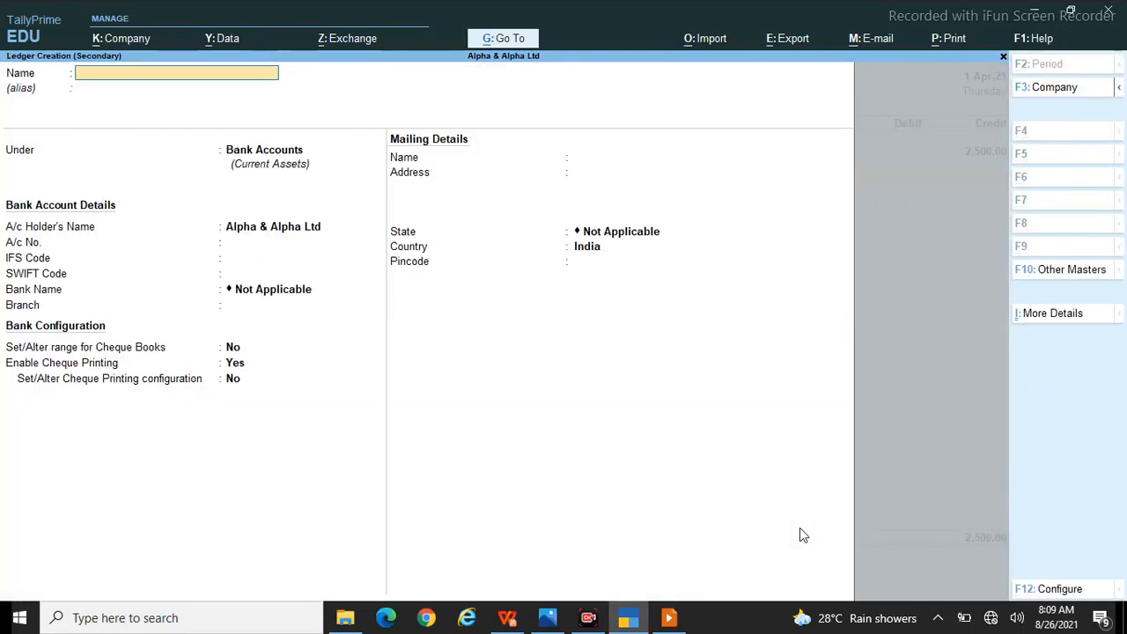
{"action": "type", "text": "P5e"}
{"action": "key", "text": "BackSpace"}
{"action": "key", "text": "BackSpace"}
{"action": "type", "text": "etty Cash"}
{"action": "key", "text": "Return"}
{"action": "type", "text": "Cash"}
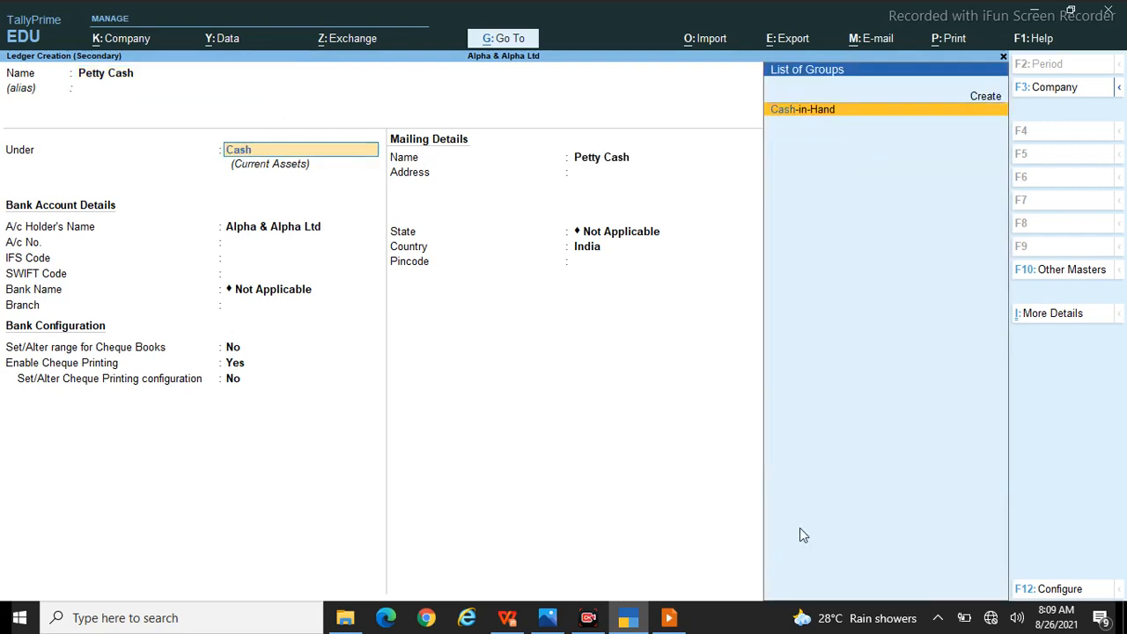
{"action": "key", "text": "Return"}
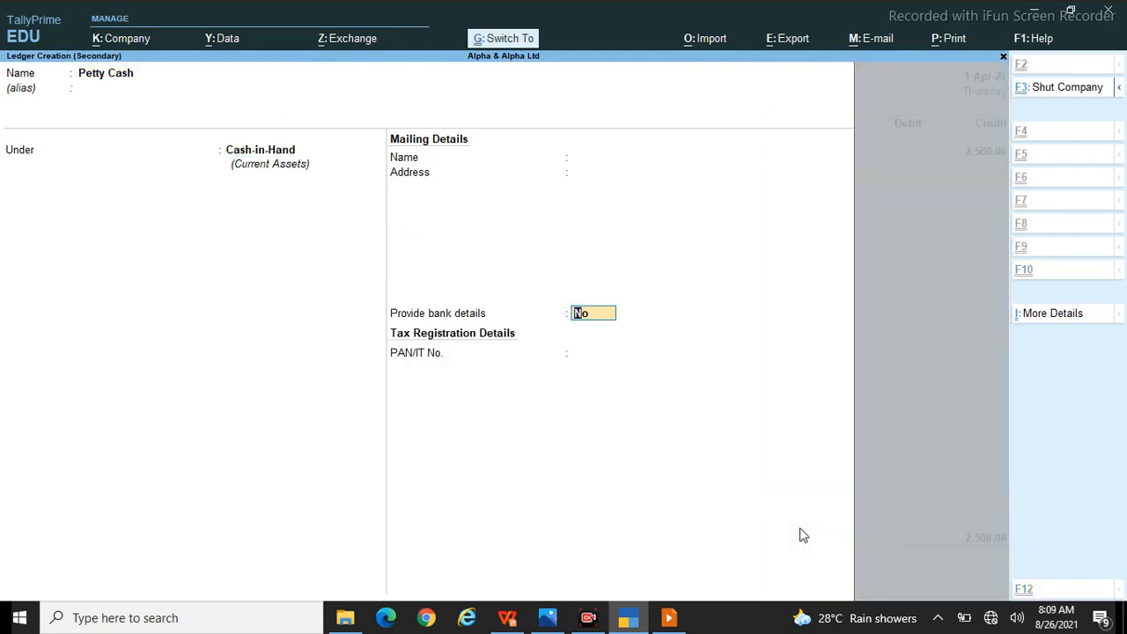
{"action": "key", "text": "ctrl"}
{"action": "key", "text": "ctrl+a"}
Accept the 2,500 debit to Petty Cash and save the contra voucher without a narration.
{"action": "key", "text": "Return"}
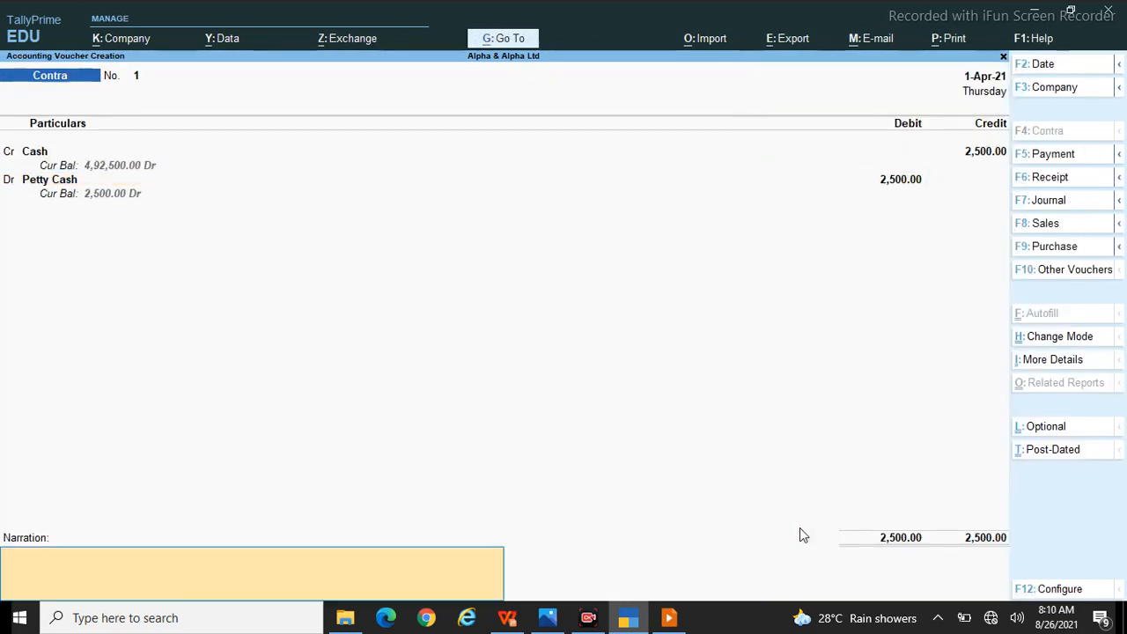
{"action": "key", "text": "Return"}
{"action": "key", "text": "Return"}
Start a payment voucher and debit Akshy Printer with 1,20,000, settling 85,000 against Akp/101 and 35,000 against Akp/102.
{"action": "key", "text": "ctrl"}
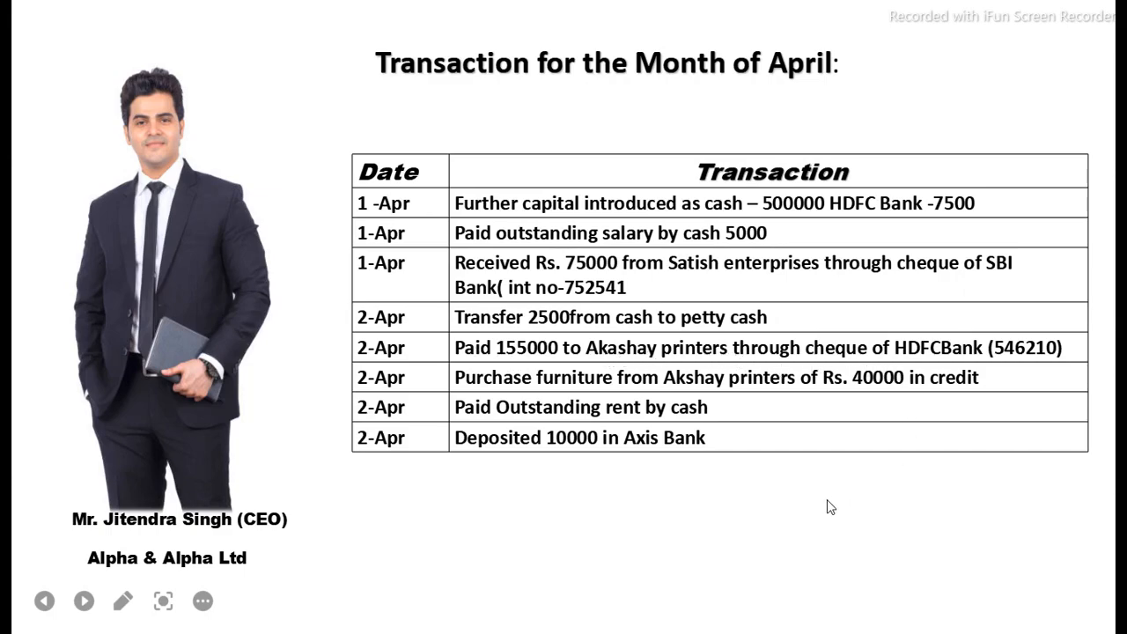
{"action": "key", "text": "alt+Tab"}
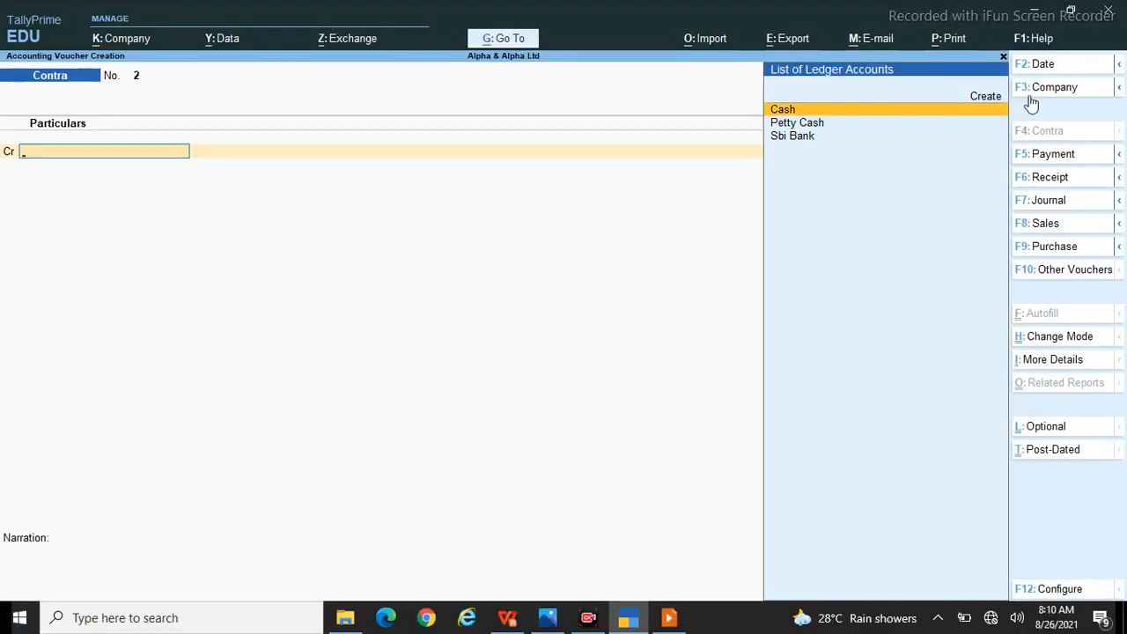
{"action": "left_click", "coordinate": [1071, 161]}
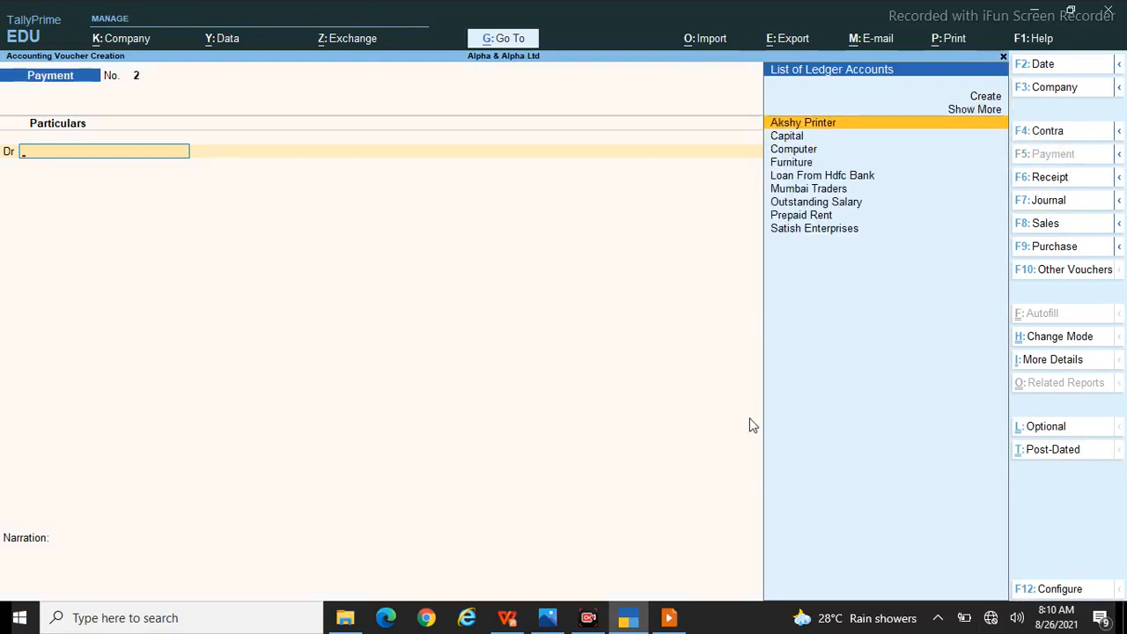
{"action": "type", "text": "Ak"}
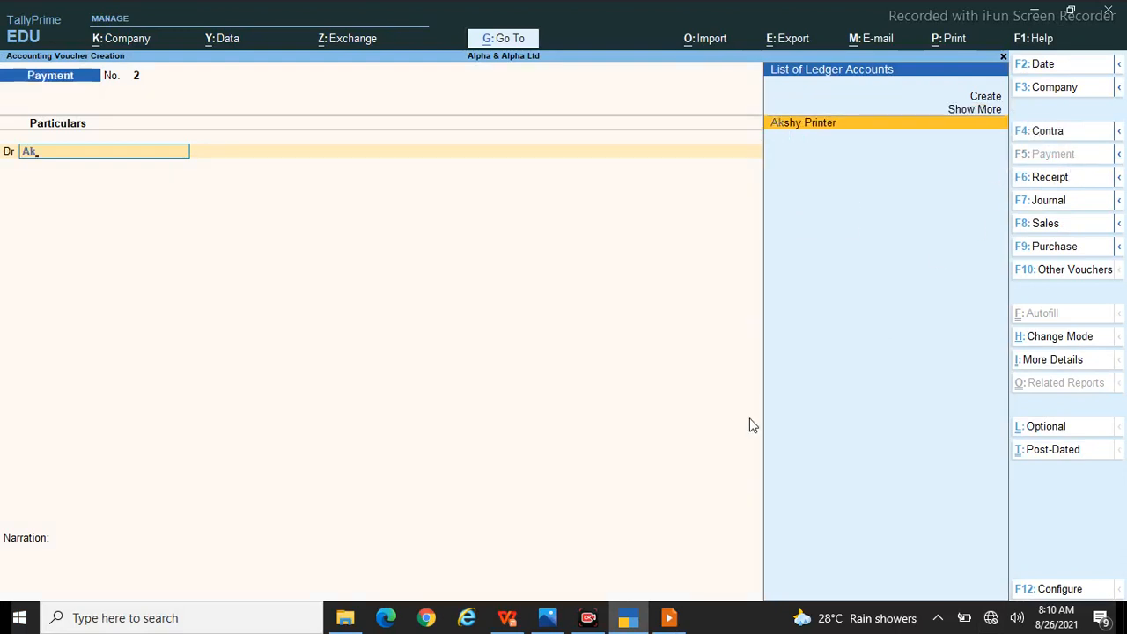
{"action": "key", "text": "Return"}
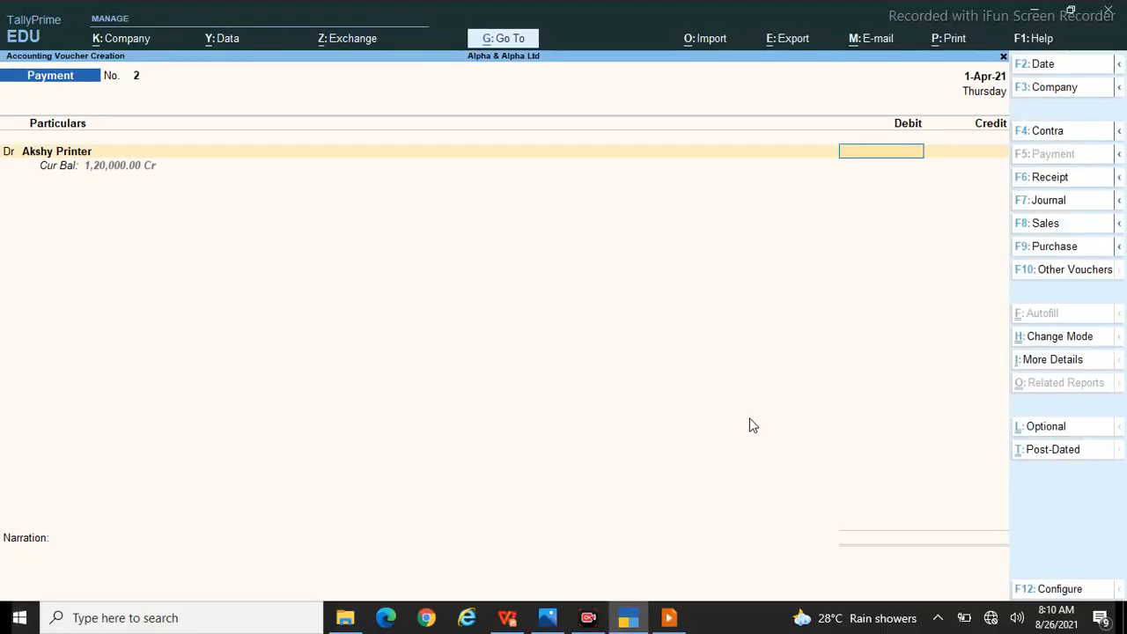
{"action": "type", "text": "15555"}
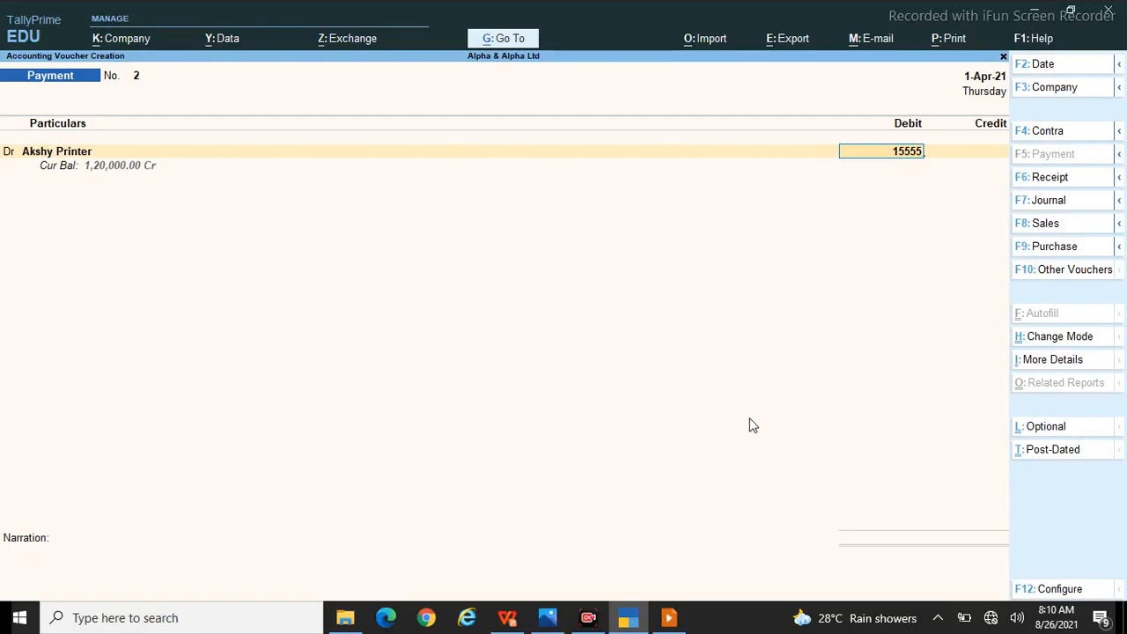
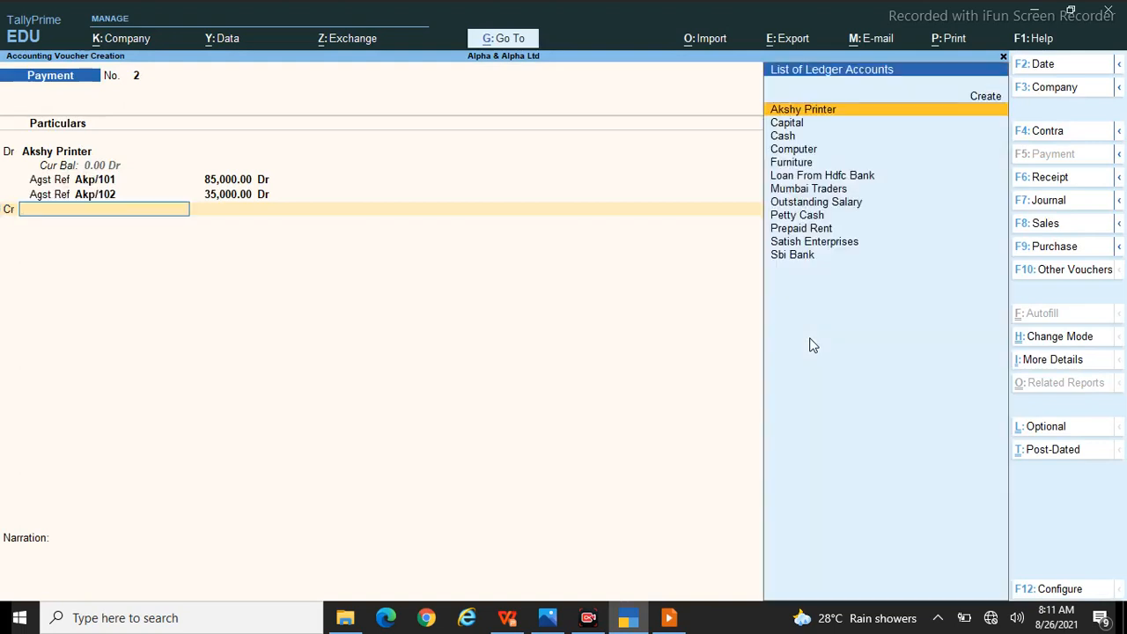
Credit Sbi Bank with 1,20,000 in the payment voucher, using a cheque transaction with the cheque range Not Applicable.
{"action": "type", "text": "B"}
{"action": "key", "text": "Down"}
{"action": "key", "text": "Down"}
{"action": "key", "text": "Down"}
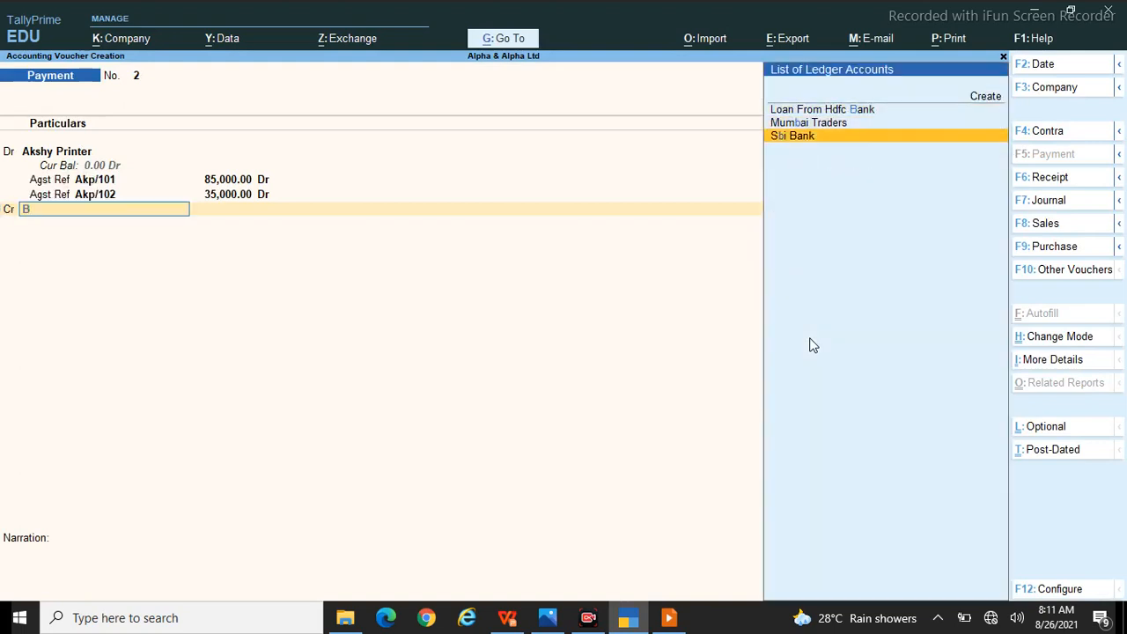
{"action": "key", "text": "Return"}
{"action": "key", "text": "Return"}
{"action": "key", "text": "Return"}
{"action": "key", "text": "Return"}
{"action": "key", "text": "Return"}
{"action": "key", "text": "Up"}
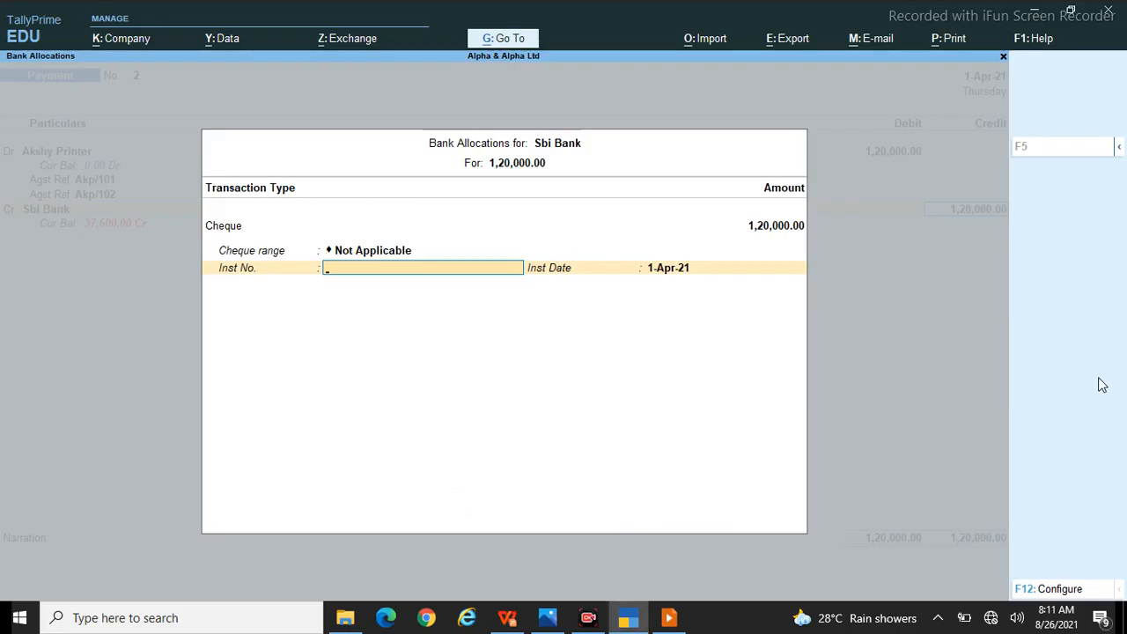
Set the cheque's instrument number to 543210 dated 1-Apr-21 and save the payment voucher without a narration.
{"action": "type", "text": "543210"}
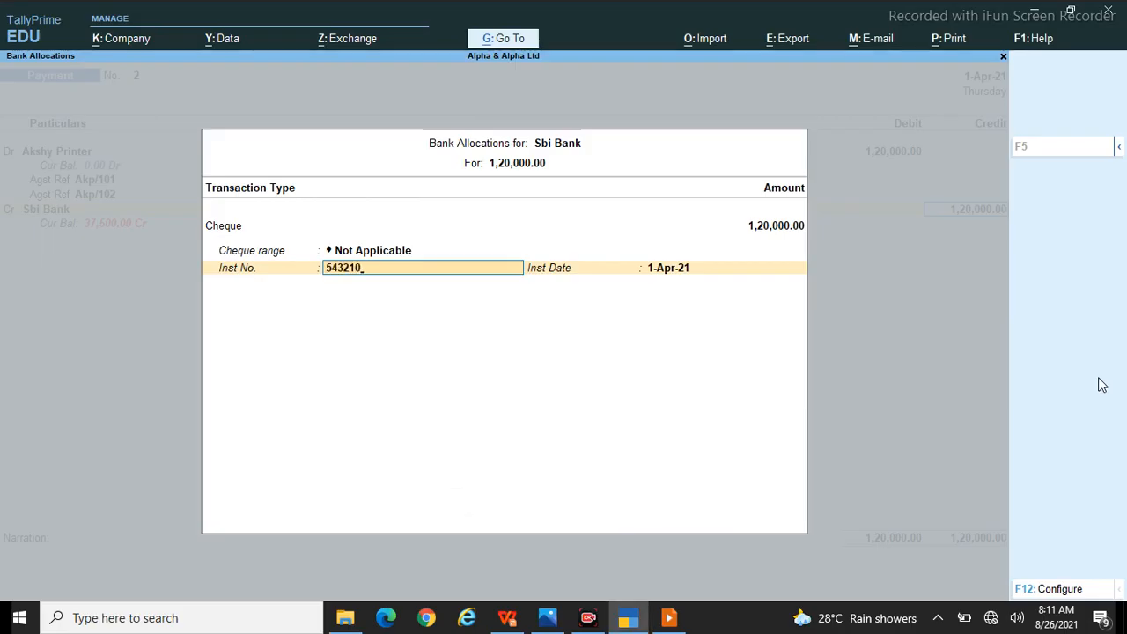
{"action": "key", "text": "Return"}
{"action": "key", "text": "Return"}
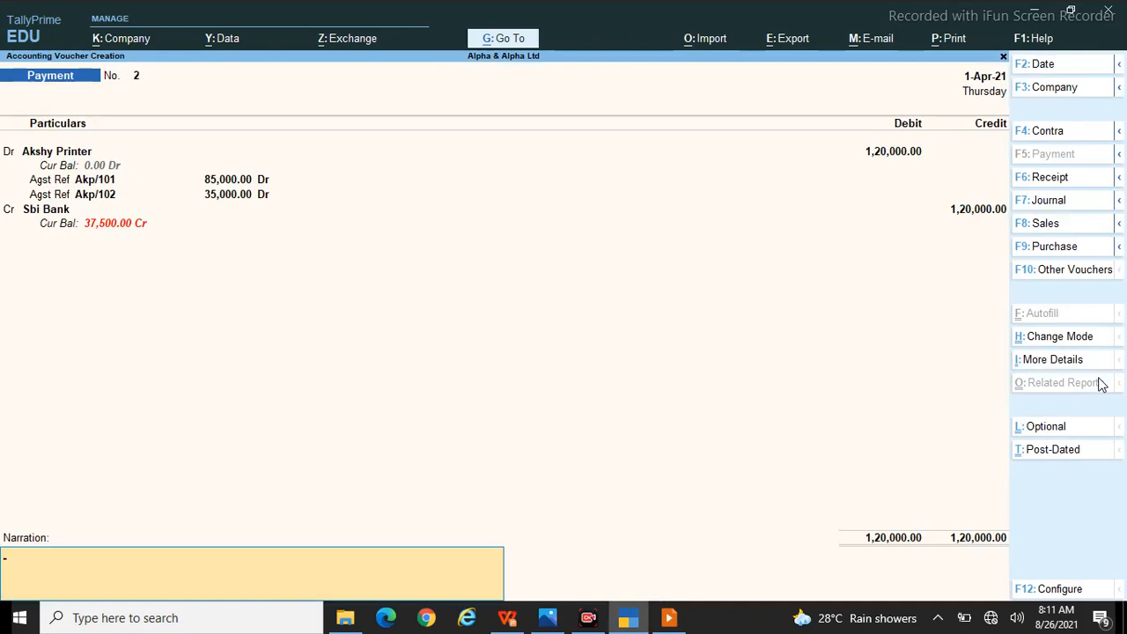
{"action": "key", "text": "Return"}
{"action": "key", "text": "Return"}
Strike out the 155000 amount in the Akashay printers payment row on the April transactions slide with the pen.
{"action": "key", "text": "alt+Tab"}
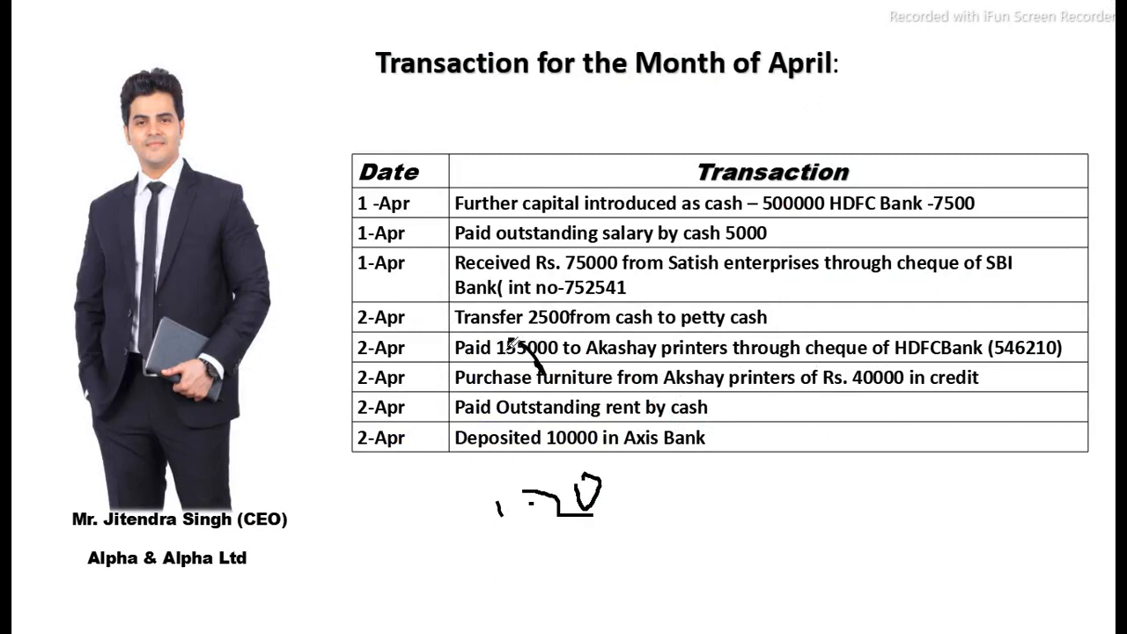
{"action": "left_click_drag", "start_coordinate": [527, 335], "coordinate": [528, 353]}
{"action": "key", "text": "alt+Tab"}
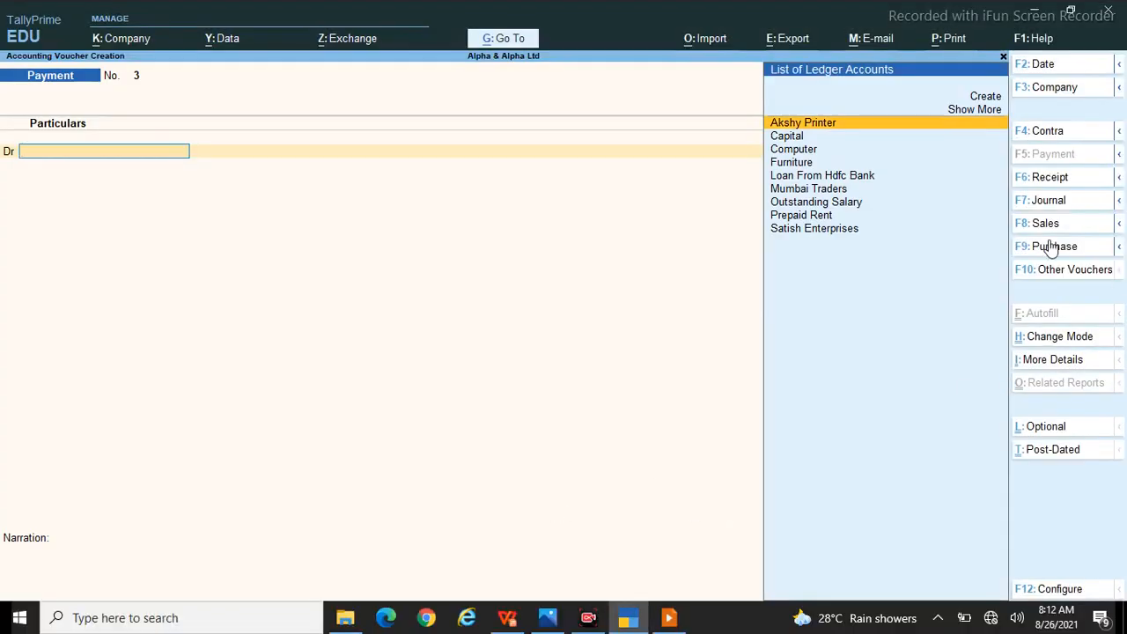
Start a purchase voucher with supplier invoice number 0111 dated 1-Apr-21.
{"action": "key", "text": "F9"}
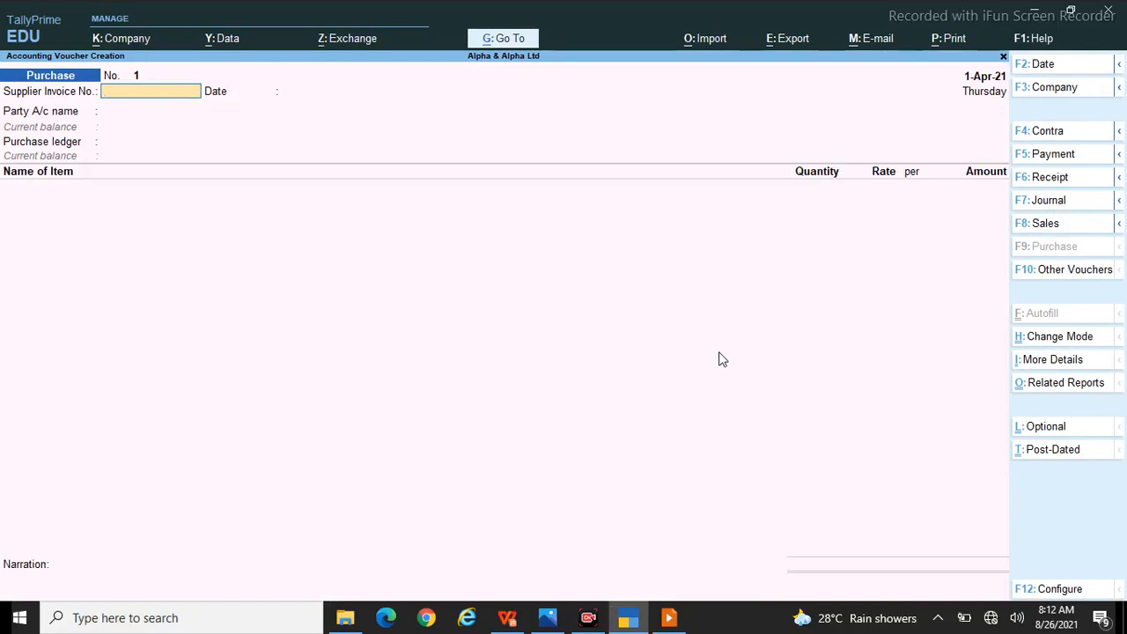
{"action": "key", "text": "alt"}
{"action": "type", "text": "0111"}
{"action": "key", "text": "Return"}
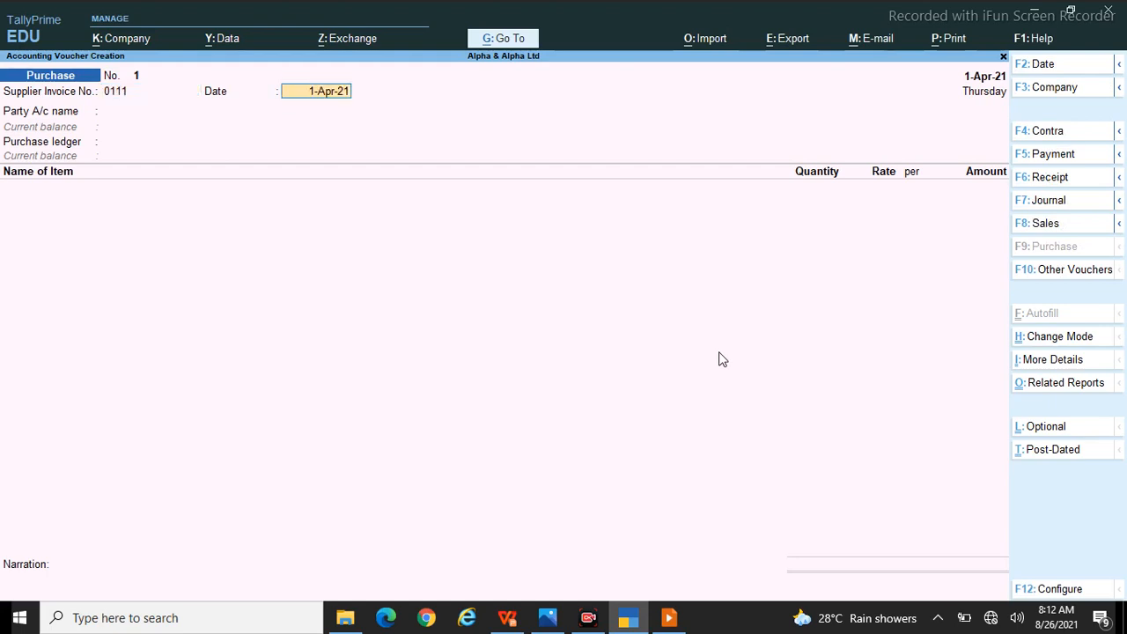
{"action": "key", "text": "Return"}
Check the furniture purchase in the April list and set Akshy Printer as the party, accepting default receipt and party details.
{"action": "key", "text": "alt+Tab"}
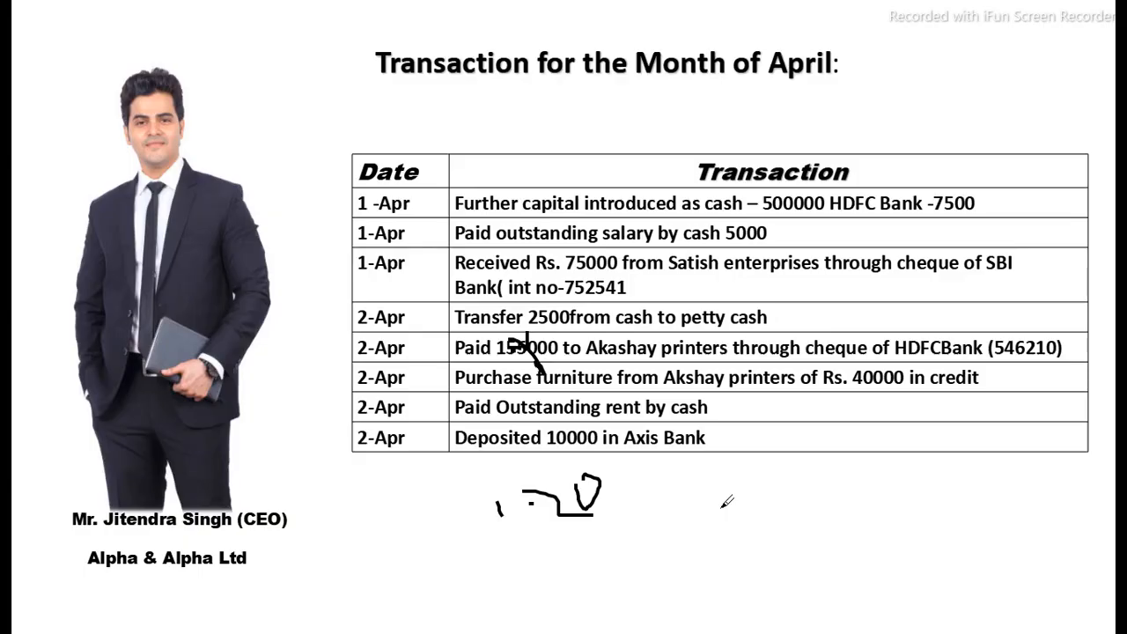
{"action": "key", "text": "alt+Tab"}
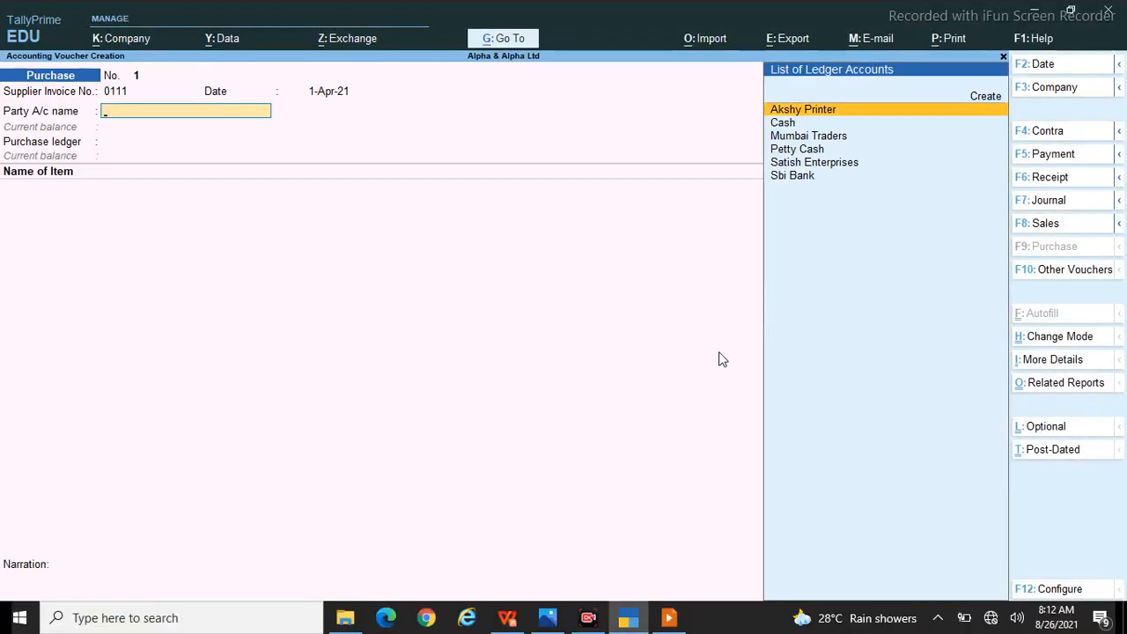
{"action": "key", "text": "Return"}
{"action": "key", "text": "Return"}
{"action": "key", "text": "Return"}
{"action": "key", "text": "Return"}
{"action": "key", "text": "Return"}
{"action": "key", "text": "Return"}
{"action": "key", "text": "Return"}
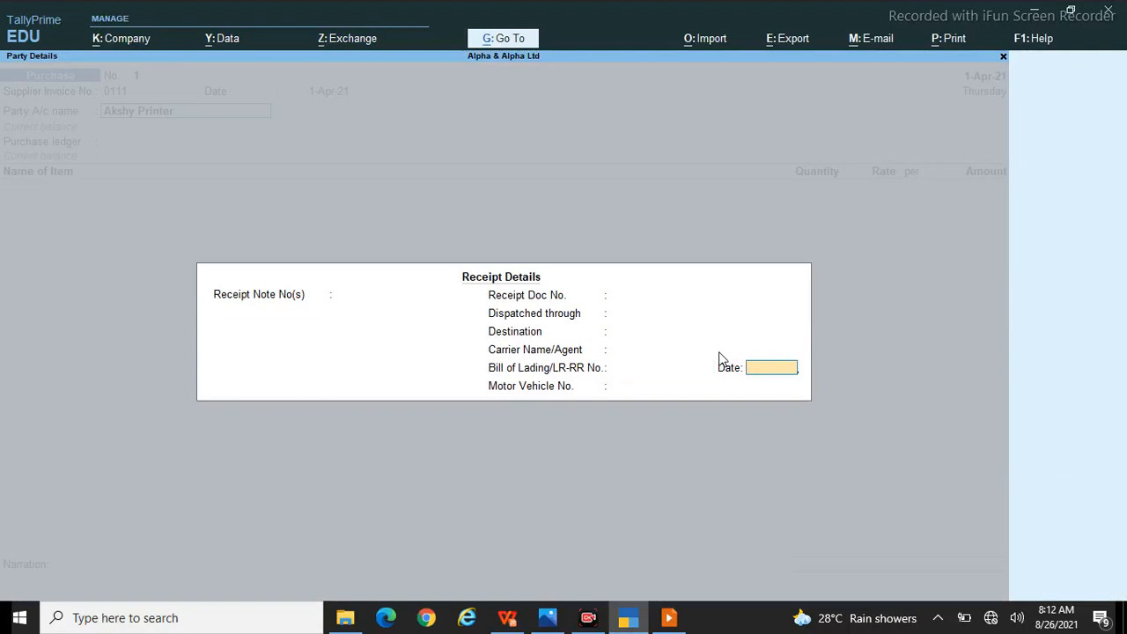
{"action": "key", "text": "Return"}
{"action": "key", "text": "Return"}
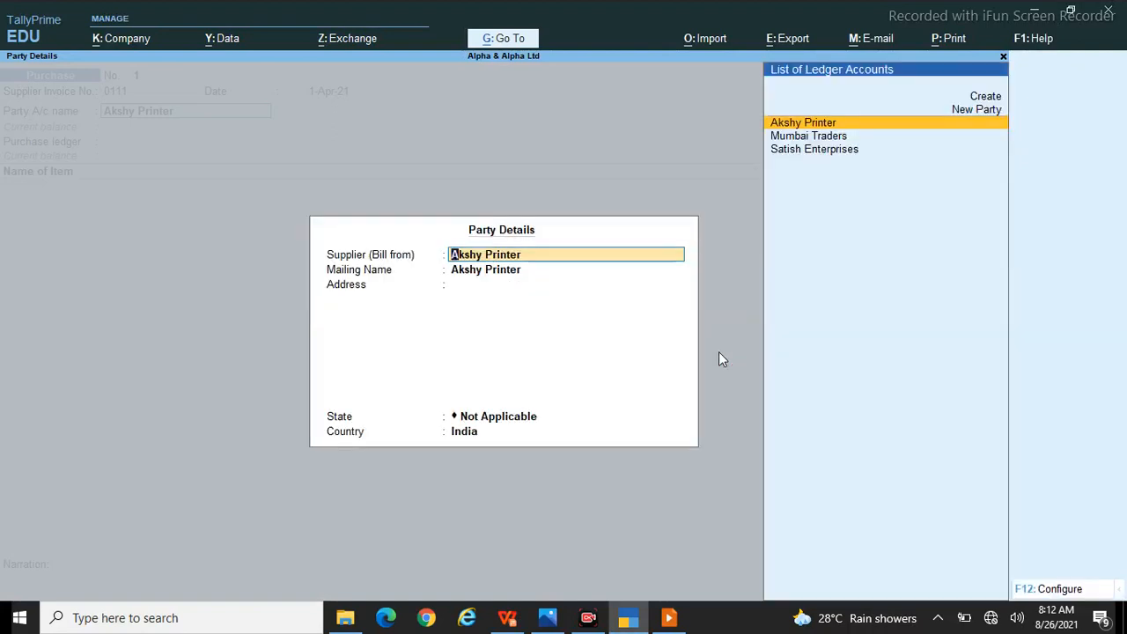
{"action": "key", "text": "Return"}
{"action": "key", "text": "Return"}
{"action": "key", "text": "Return"}
{"action": "key", "text": "Return"}
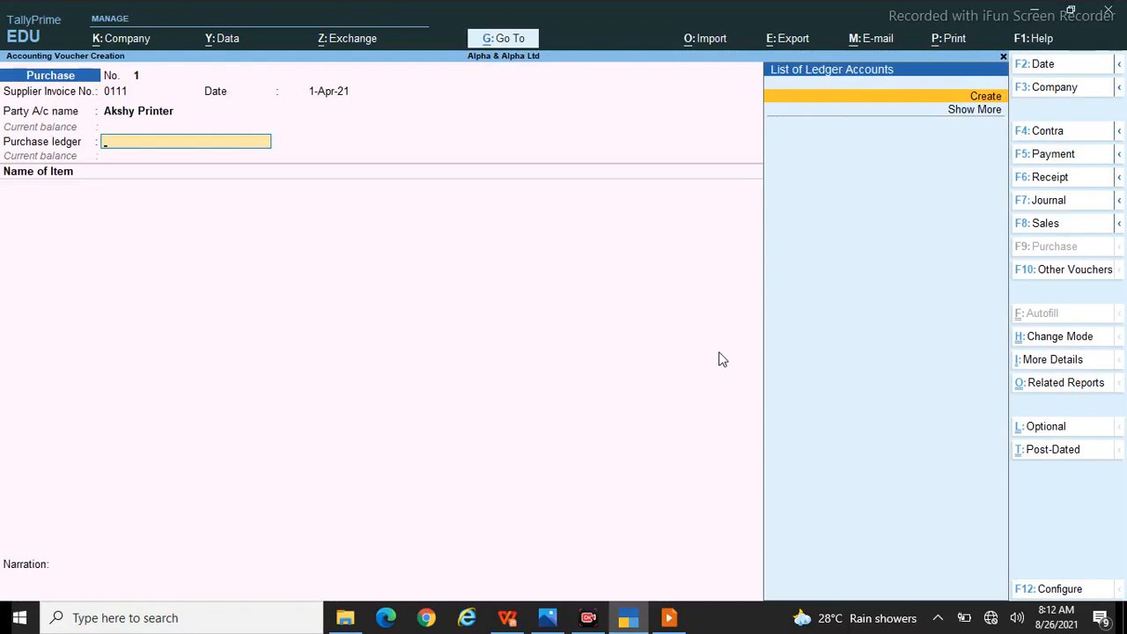
Create a Purchase ledger under Purchase Accounts from the purchase voucher's ledger field and save it.
{"action": "key", "text": "alt+c"}
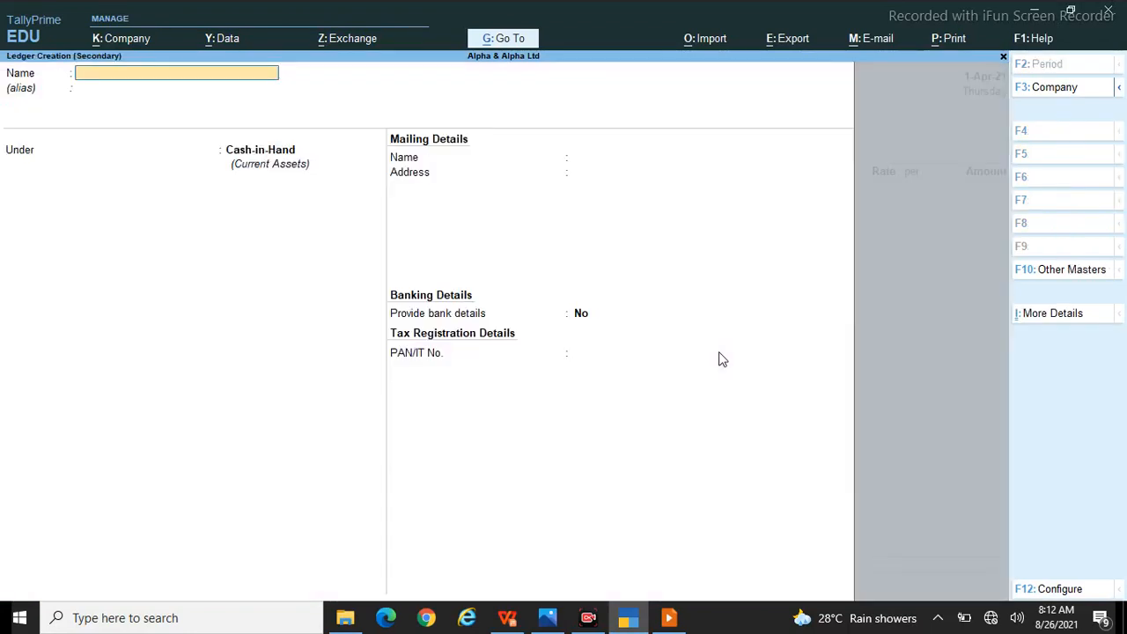
{"action": "type", "text": "Purchase"}
{"action": "key", "text": "Return"}
{"action": "type", "text": "Pur"}
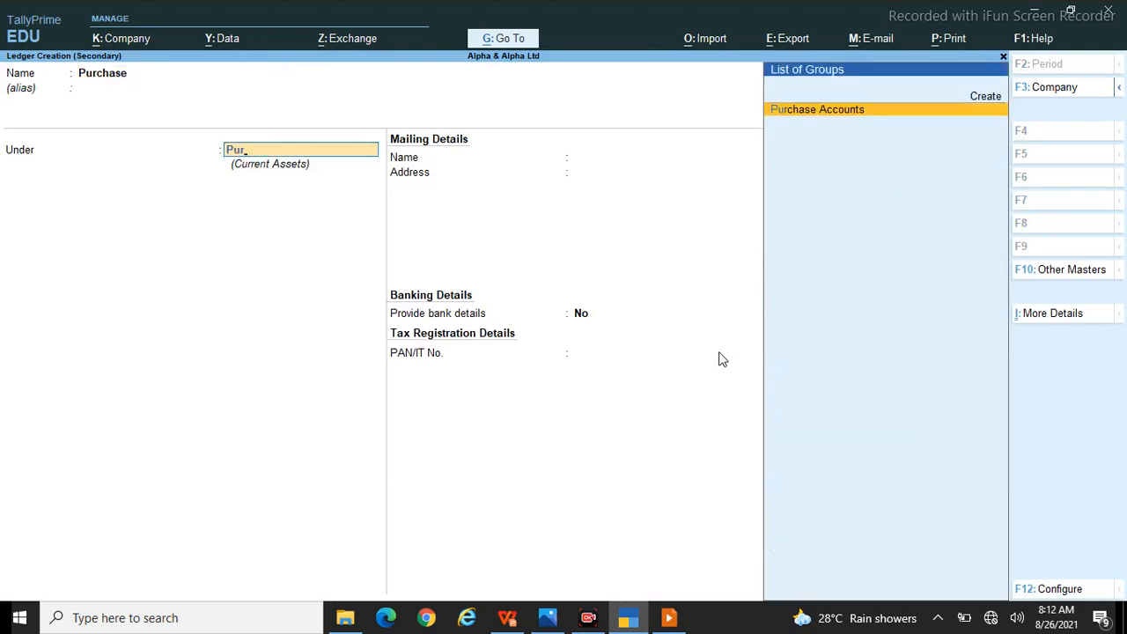
{"action": "key", "text": "Return"}
{"action": "key", "text": "ctrl+a"}
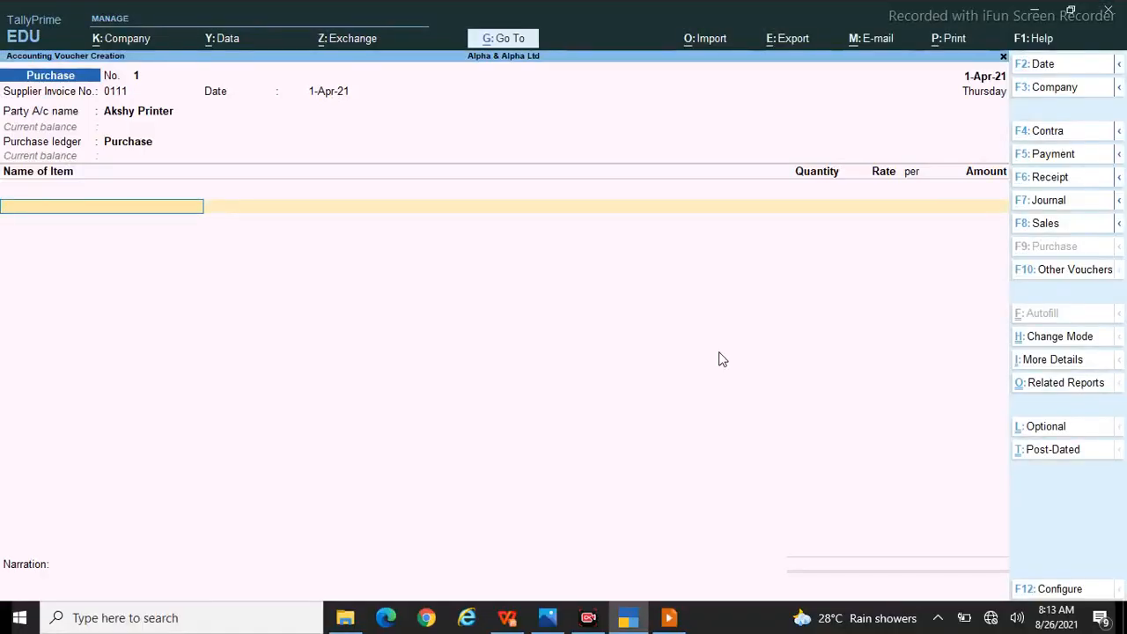
Quit the item invoice purchase voucher without saving and open a fresh purchase voucher.
{"action": "key", "text": "Return"}
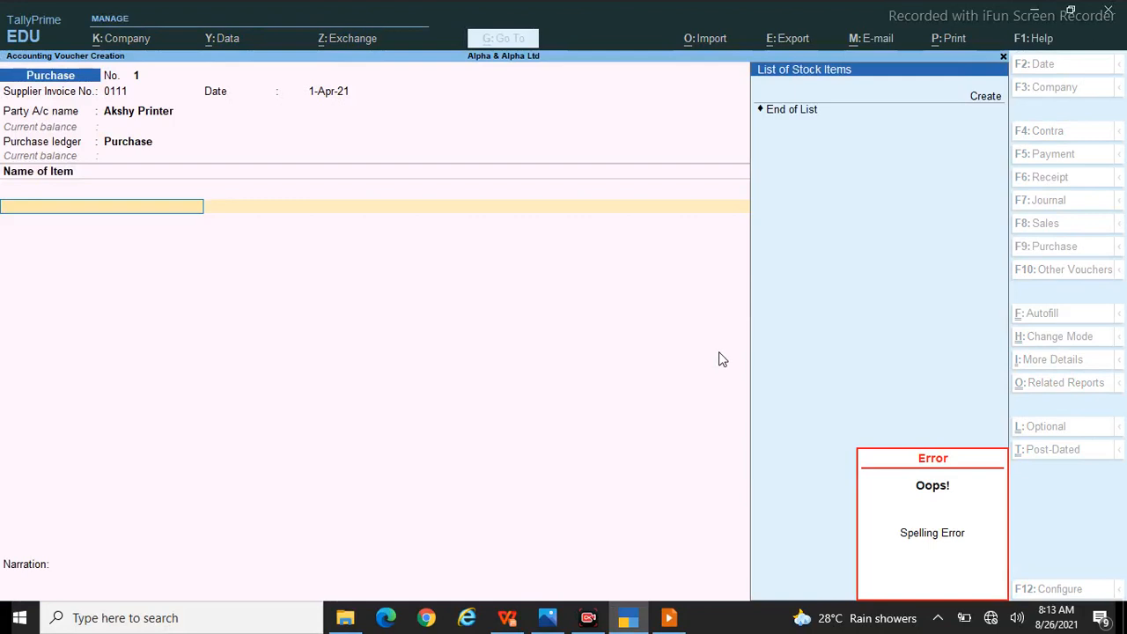
{"action": "key", "text": "Escape"}
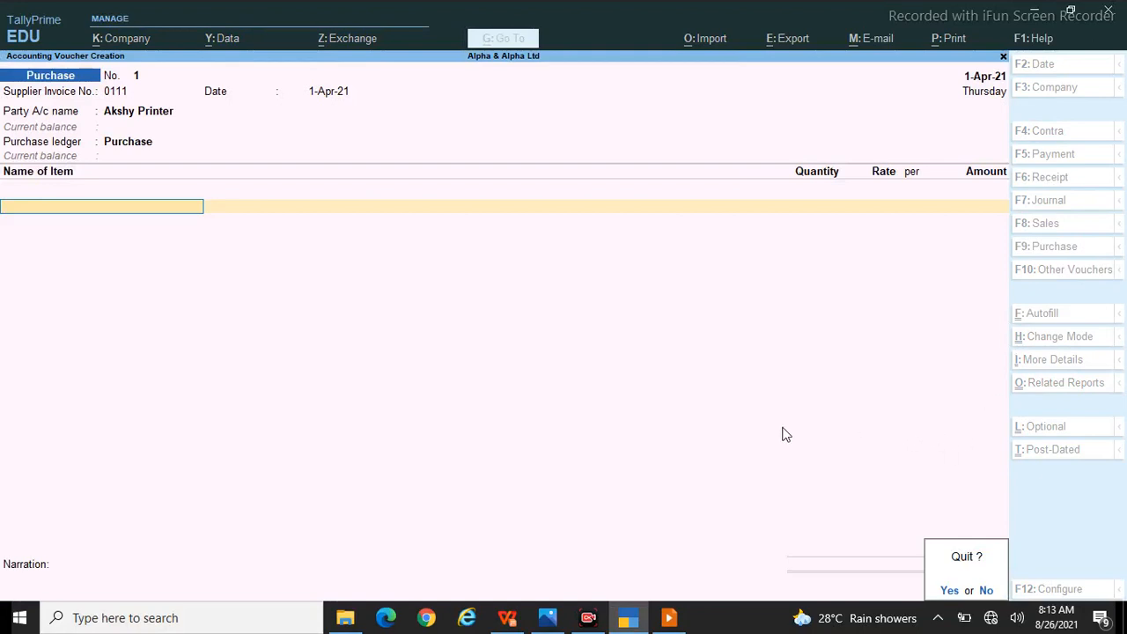
{"action": "key", "text": "y"}
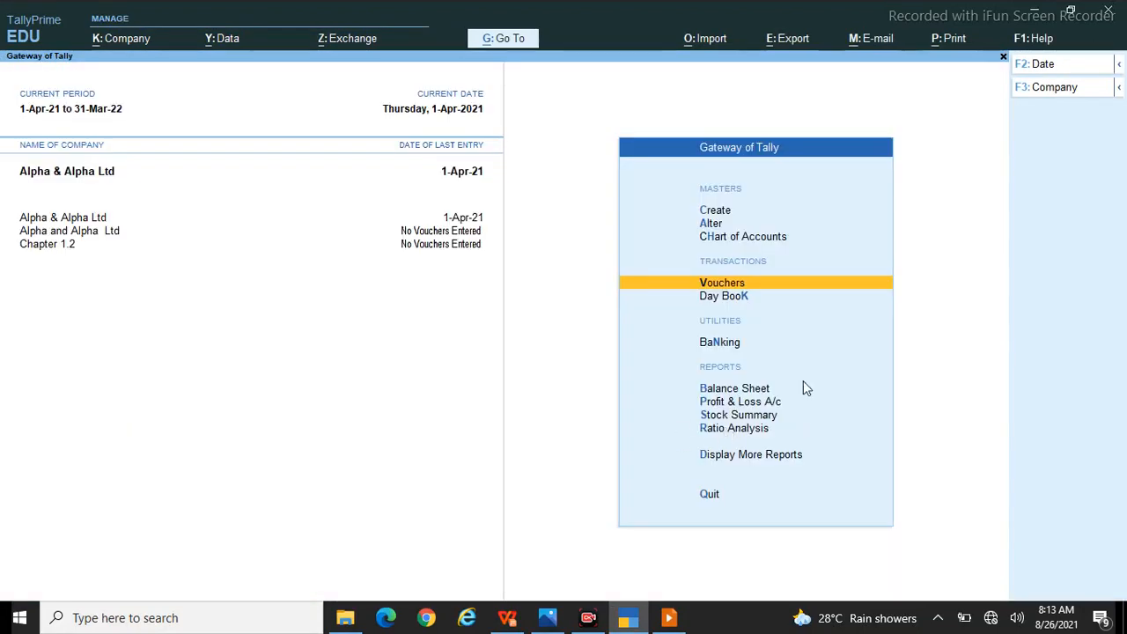
{"action": "key", "text": "Return"}
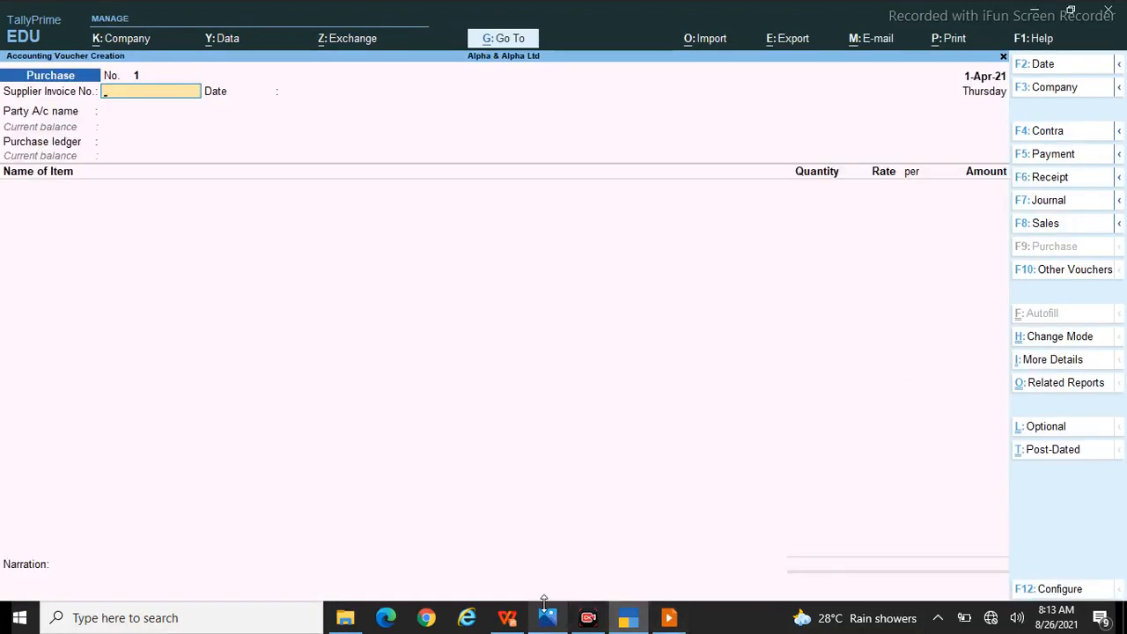
Try the Accounting Invoice mode for the purchase voucher and change the mode to As Voucher.
{"action": "mouse_move", "coordinate": [622, 629]}
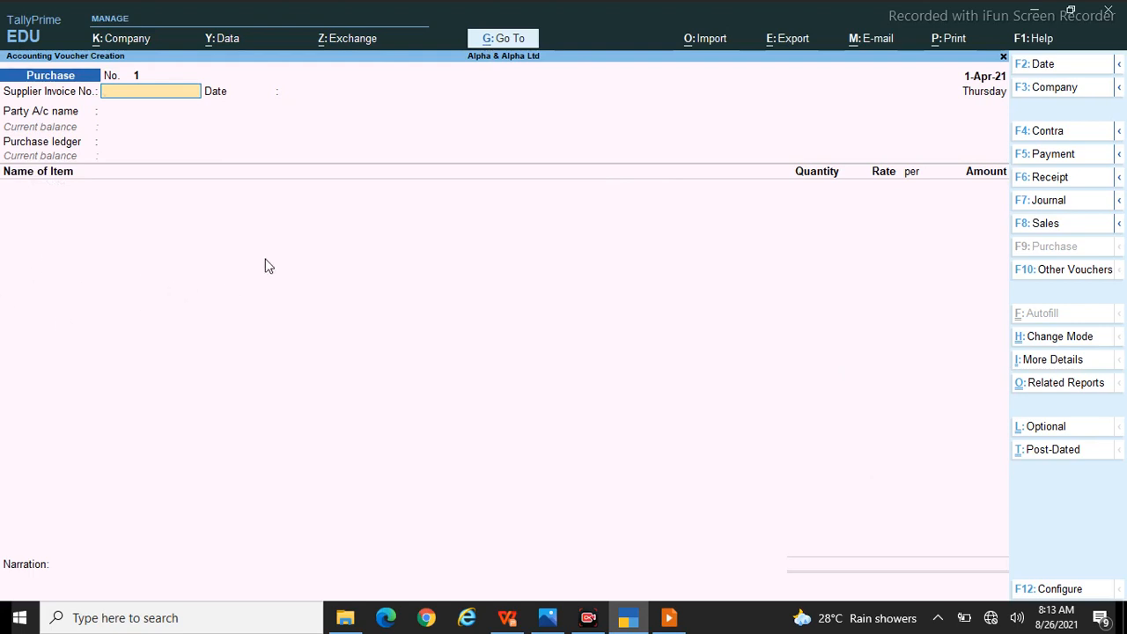
{"action": "left_click", "coordinate": [1061, 338]}
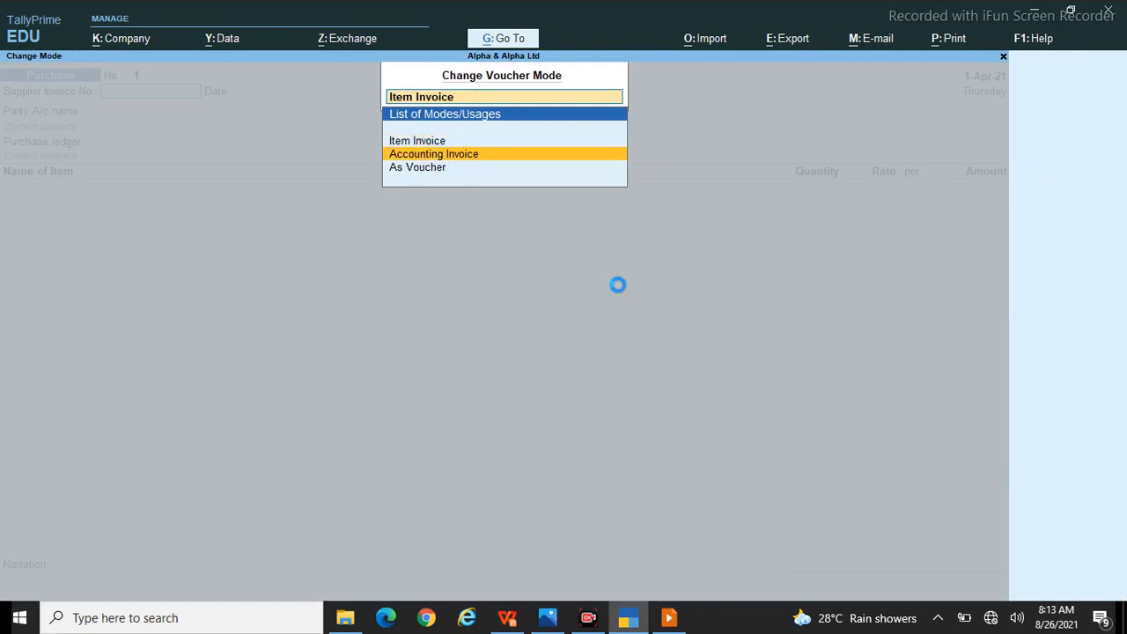
{"action": "key", "text": "Return"}
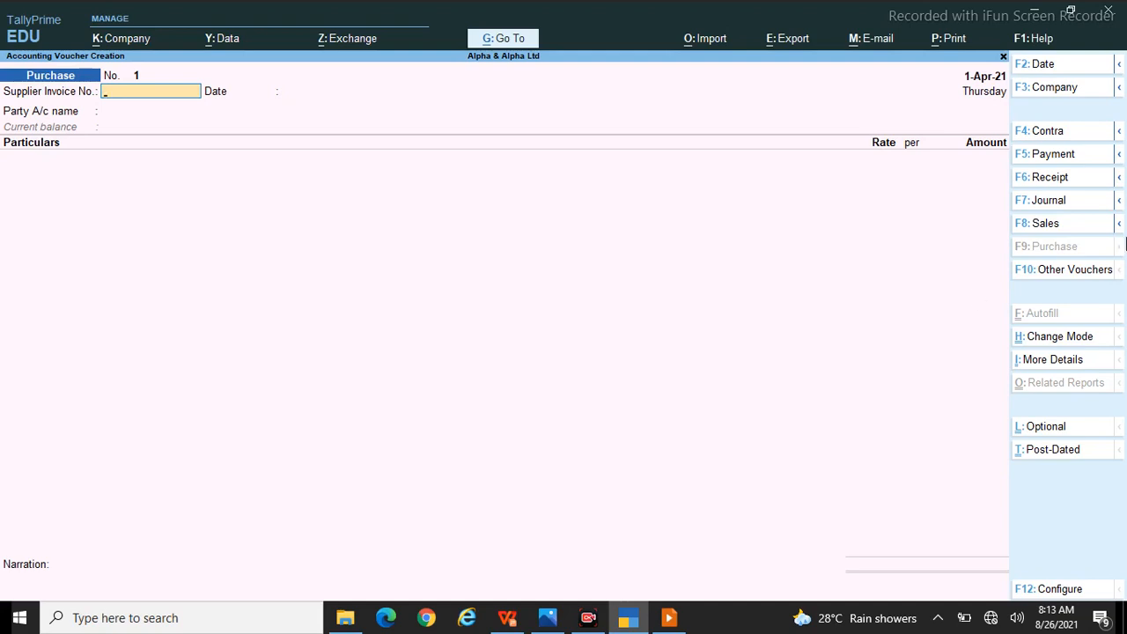
{"action": "left_click", "coordinate": [1063, 343]}
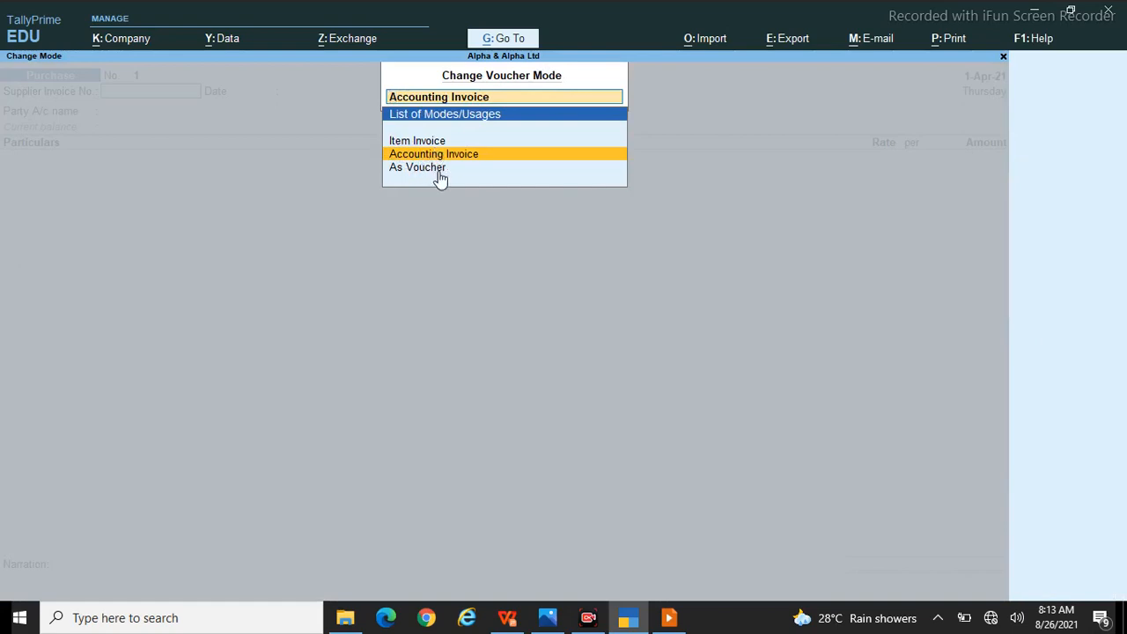
{"action": "left_click", "coordinate": [440, 169]}
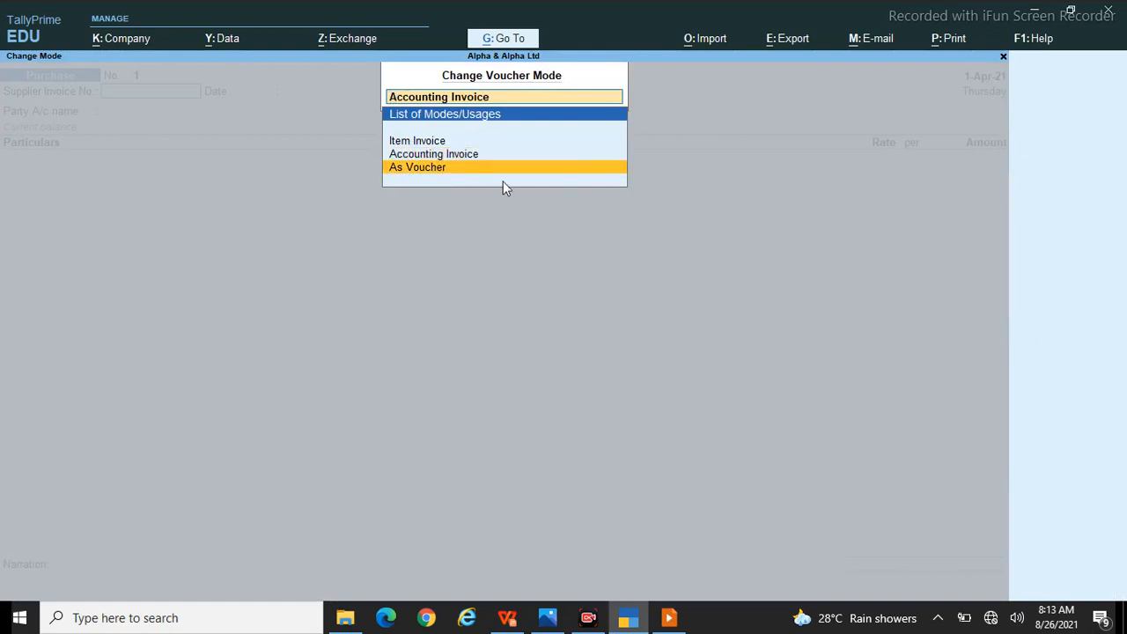
{"action": "key", "text": "Return"}
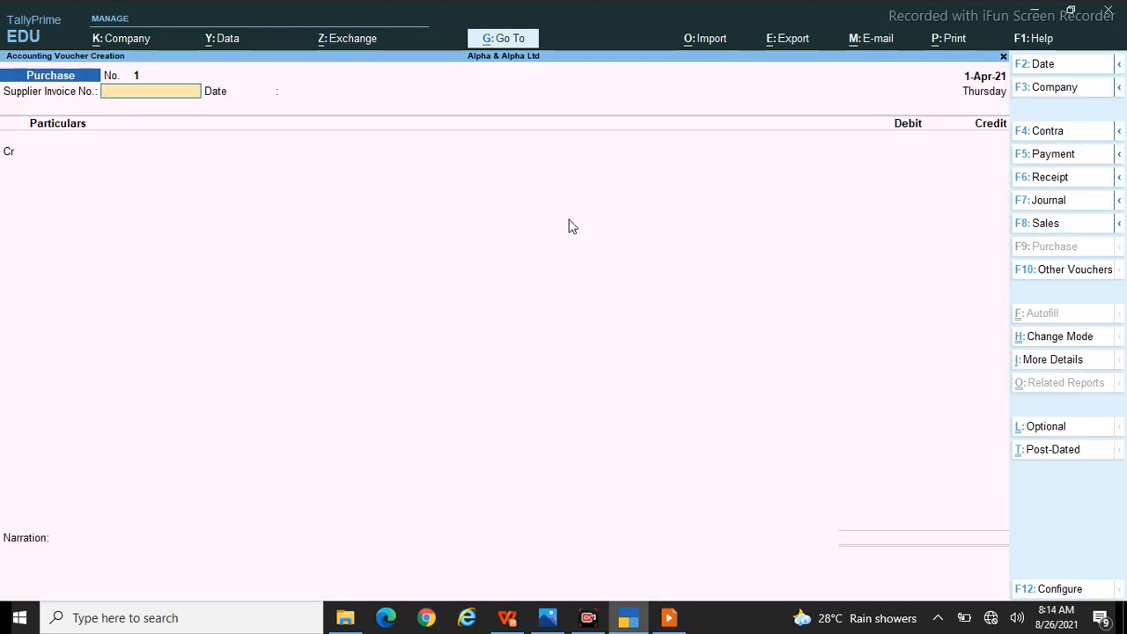
Enter 001 as the purchase voucher's supplier invoice number and accept the invoice date 1-Apr-21.
{"action": "type", "text": "001"}
{"action": "key", "text": "Return"}
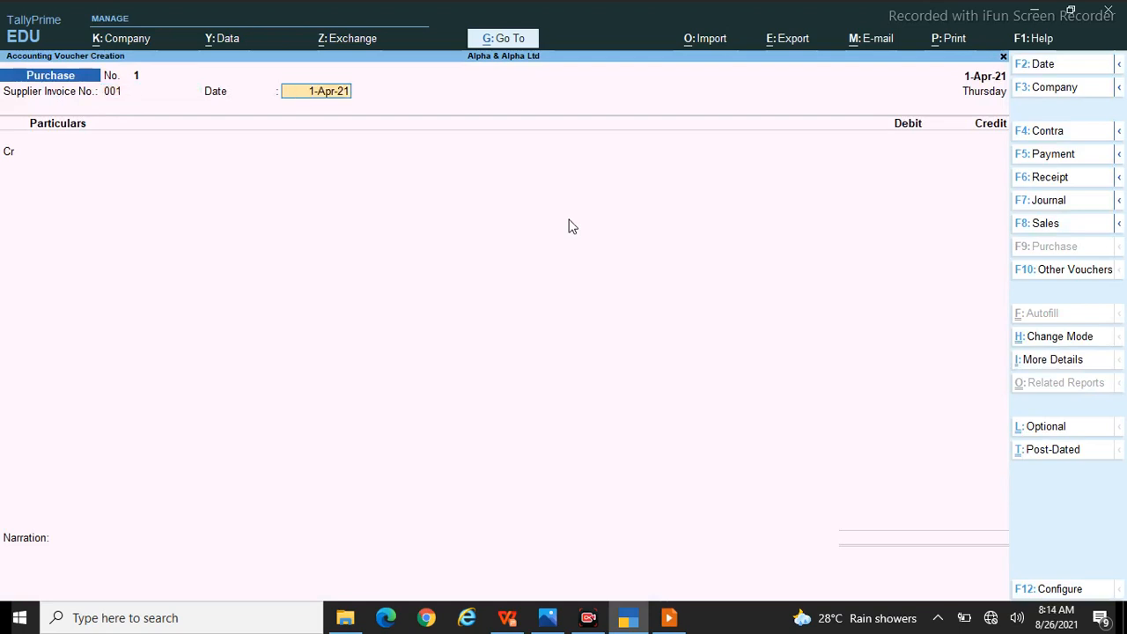
{"action": "key", "text": "Return"}
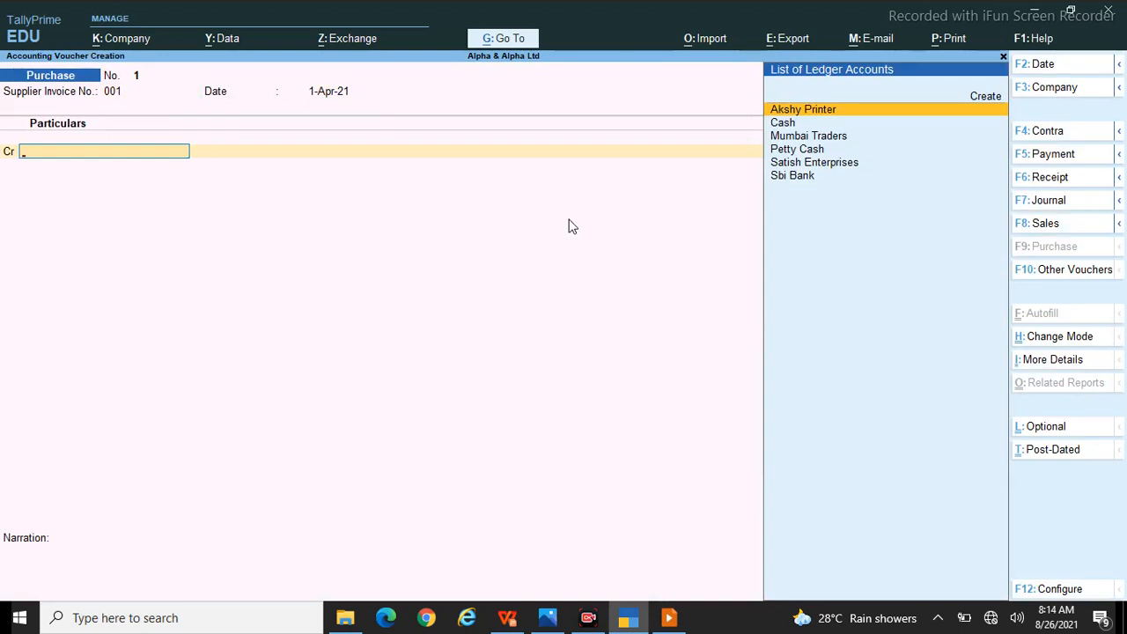
Check the April transaction list, credit Akshy Printer in the purchase voucher and accept its default party details.
{"action": "key", "text": "alt+Tab"}
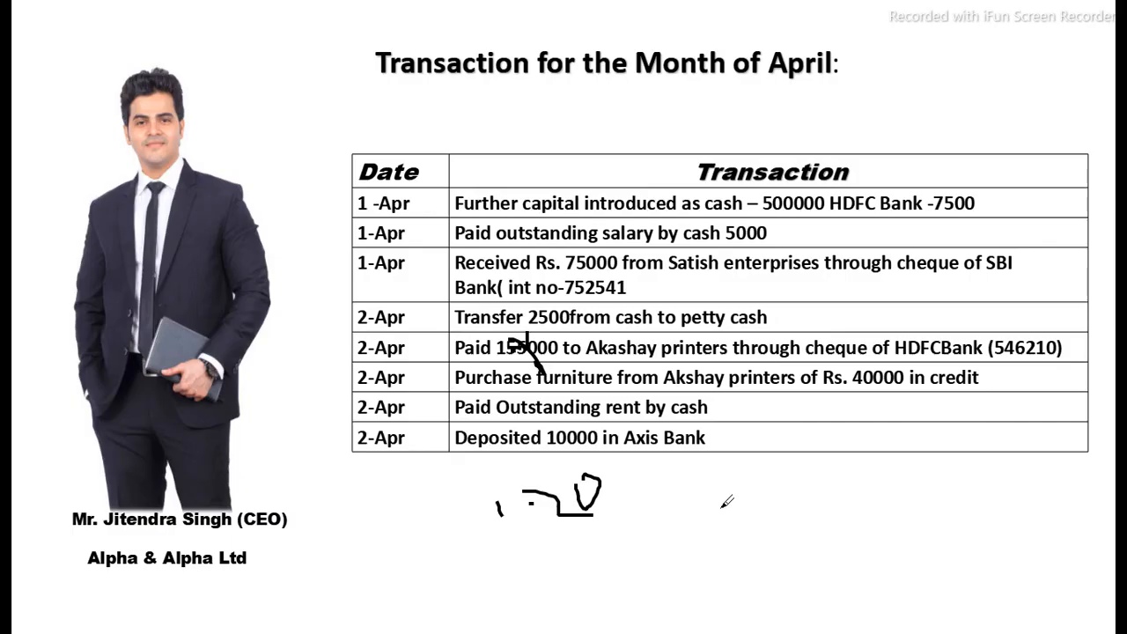
{"action": "key", "text": "alt+Tab"}
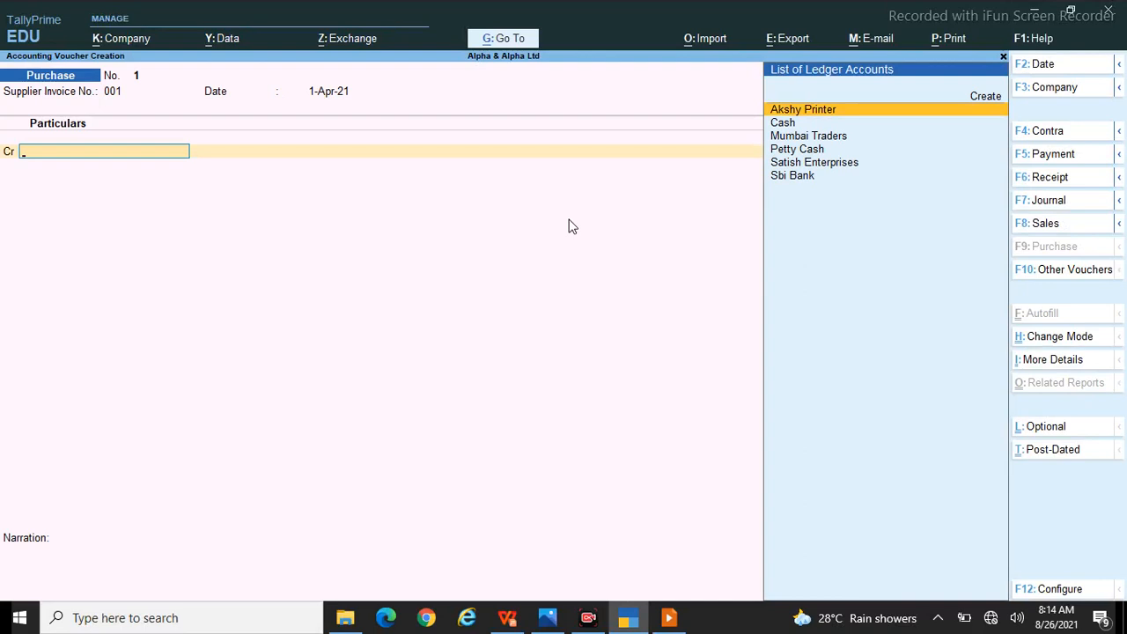
{"action": "key", "text": "Return"}
{"action": "key", "text": "Return"}
{"action": "key", "text": "Return"}
{"action": "key", "text": "Return"}
{"action": "key", "text": "Return"}
{"action": "key", "text": "Return"}
{"action": "key", "text": "Return"}
{"action": "key", "text": "Return"}
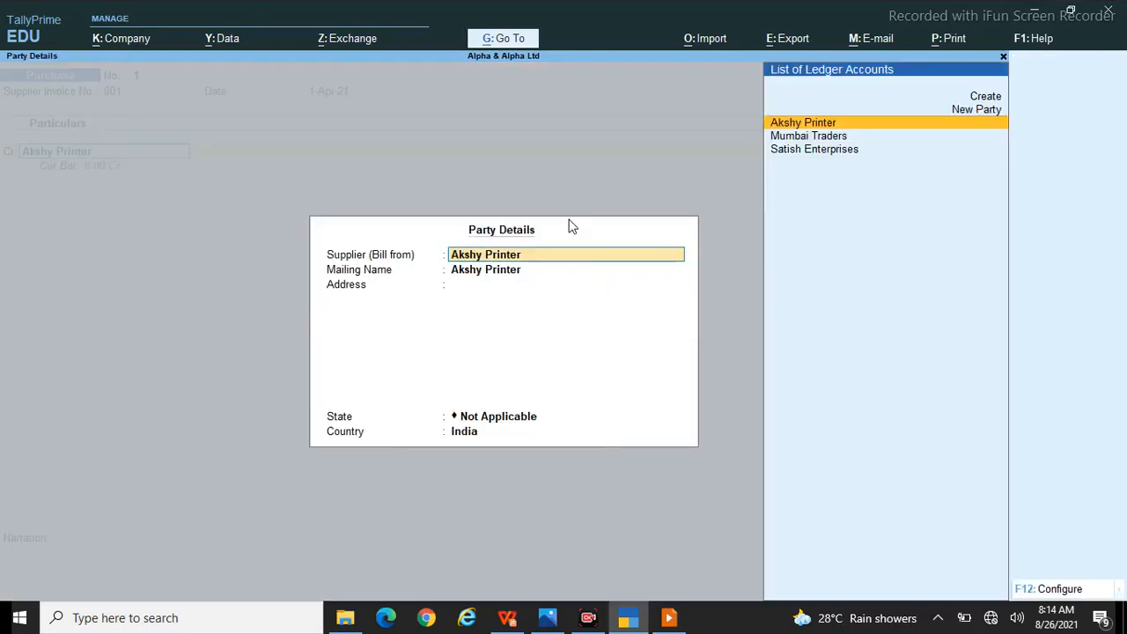
{"action": "key", "text": "Return"}
{"action": "key", "text": "Return"}
{"action": "key", "text": "Return"}
{"action": "key", "text": "Return"}
{"action": "key", "text": "Return"}
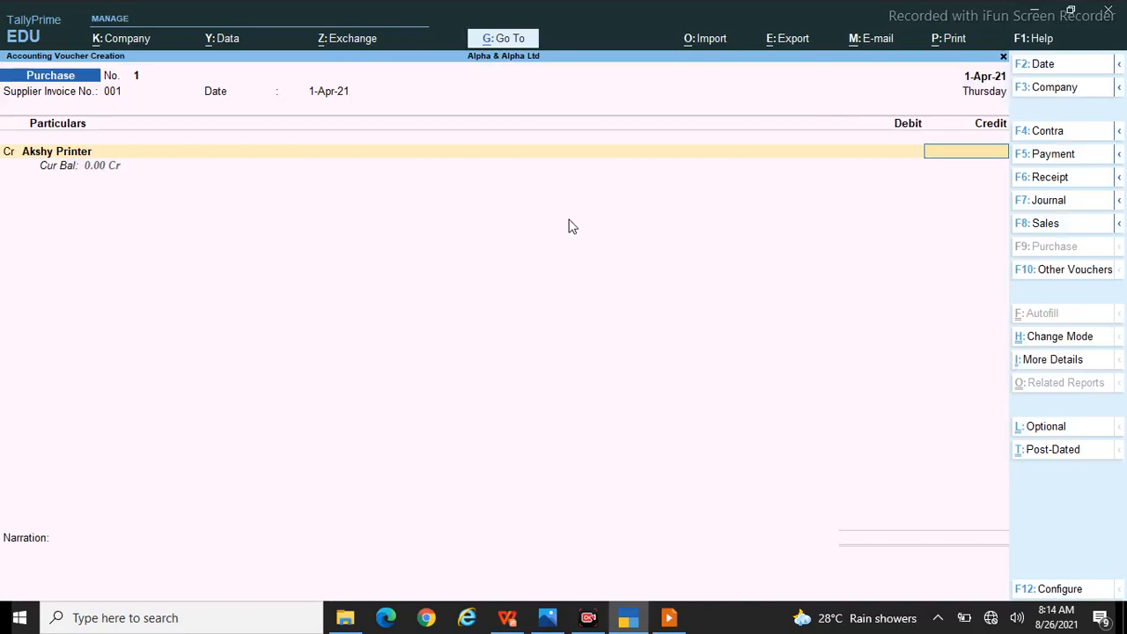
Credit Akshy Printer with 40,000 and allocate the amount to New Ref 001.
{"action": "key", "text": "alt+Tab"}
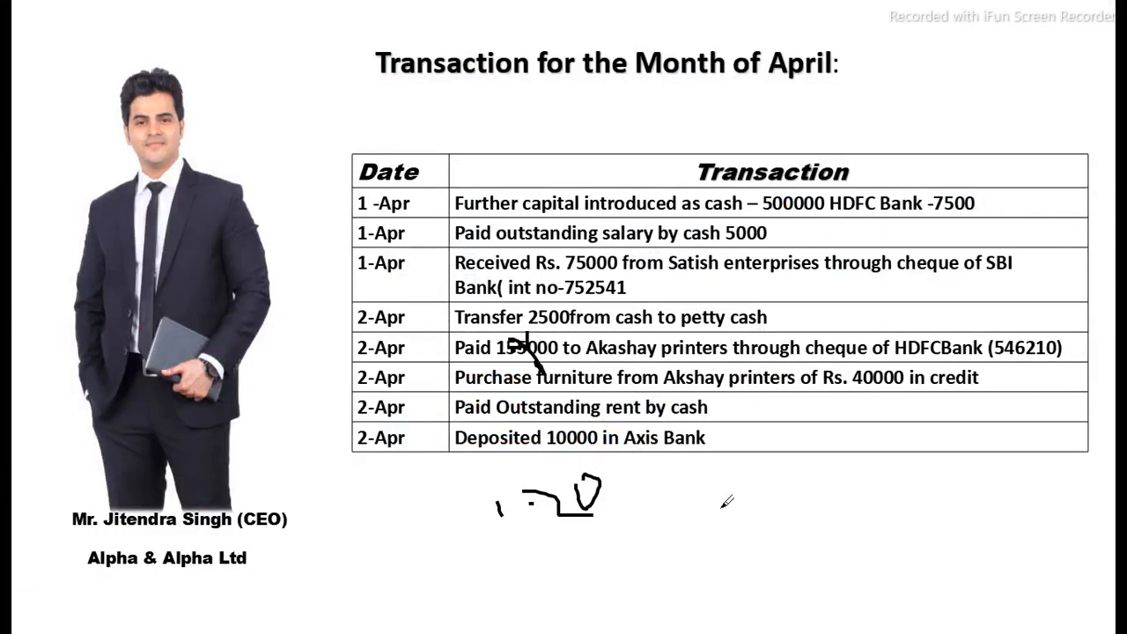
{"action": "key", "text": "alt+Tab"}
{"action": "type", "text": "40000"}
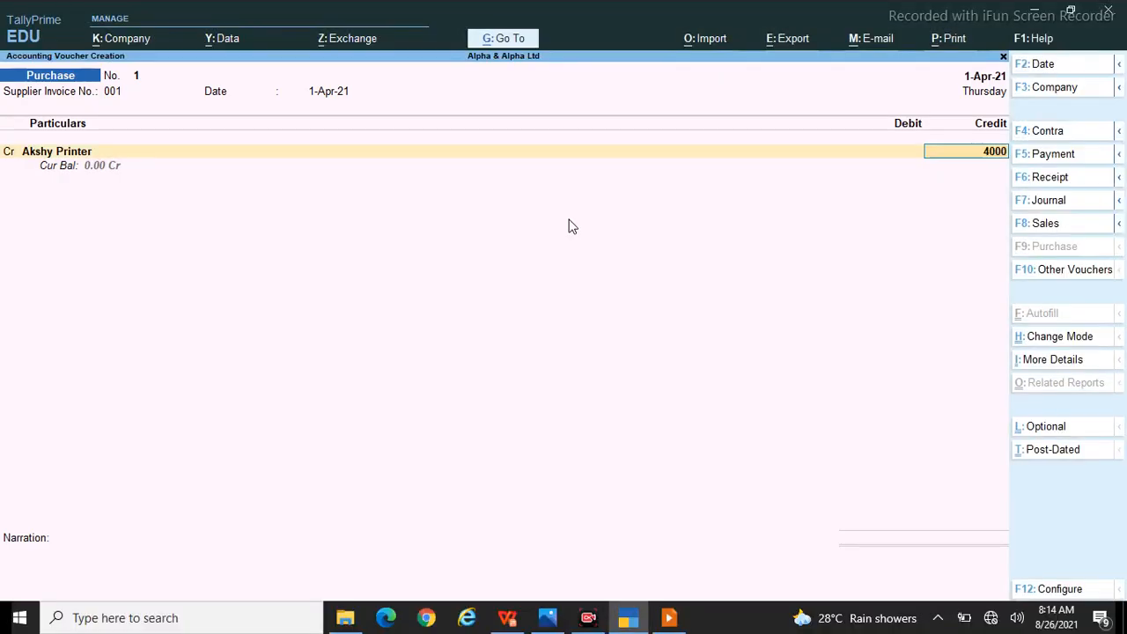
{"action": "key", "text": "Return"}
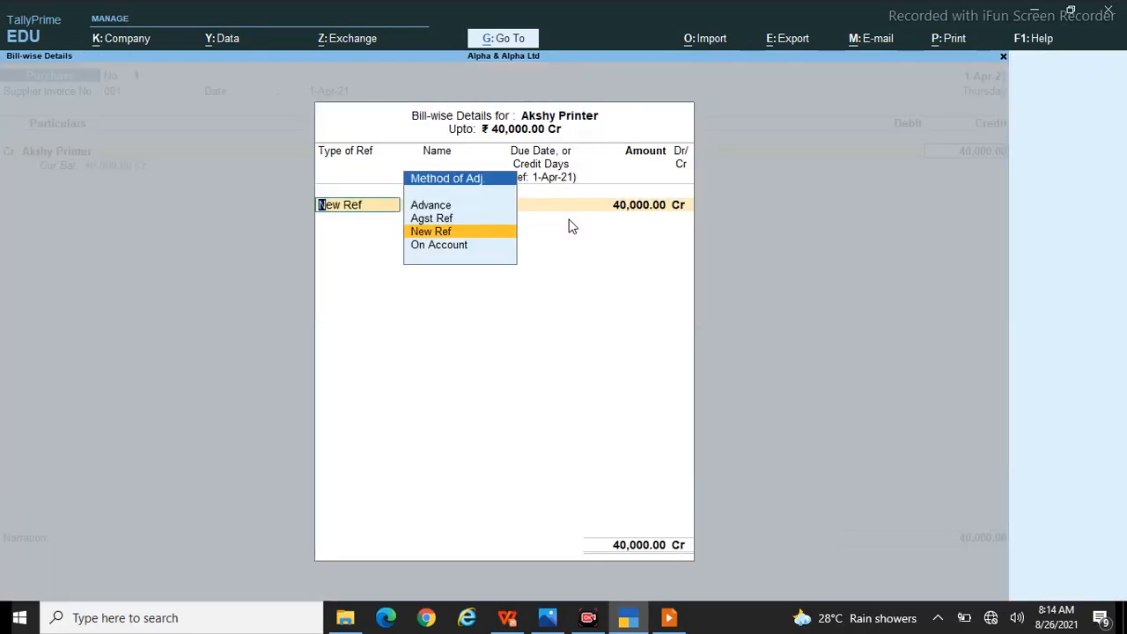
{"action": "key", "text": "Return"}
{"action": "key", "text": "Return"}
{"action": "key", "text": "Return"}
{"action": "key", "text": "Return"}
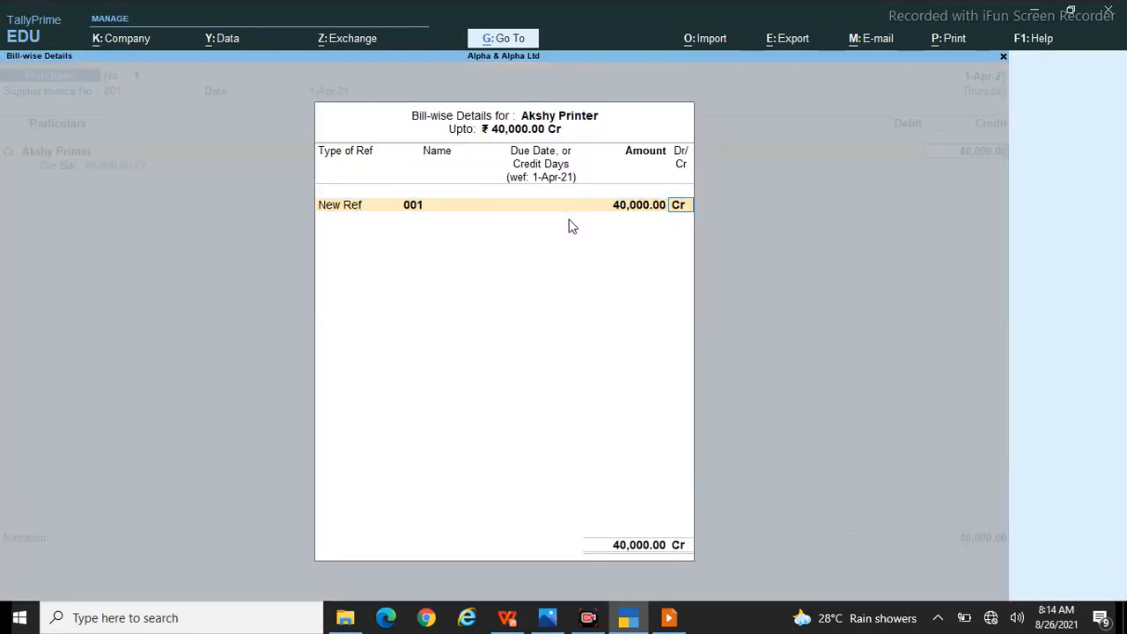
{"action": "key", "text": "Return"}
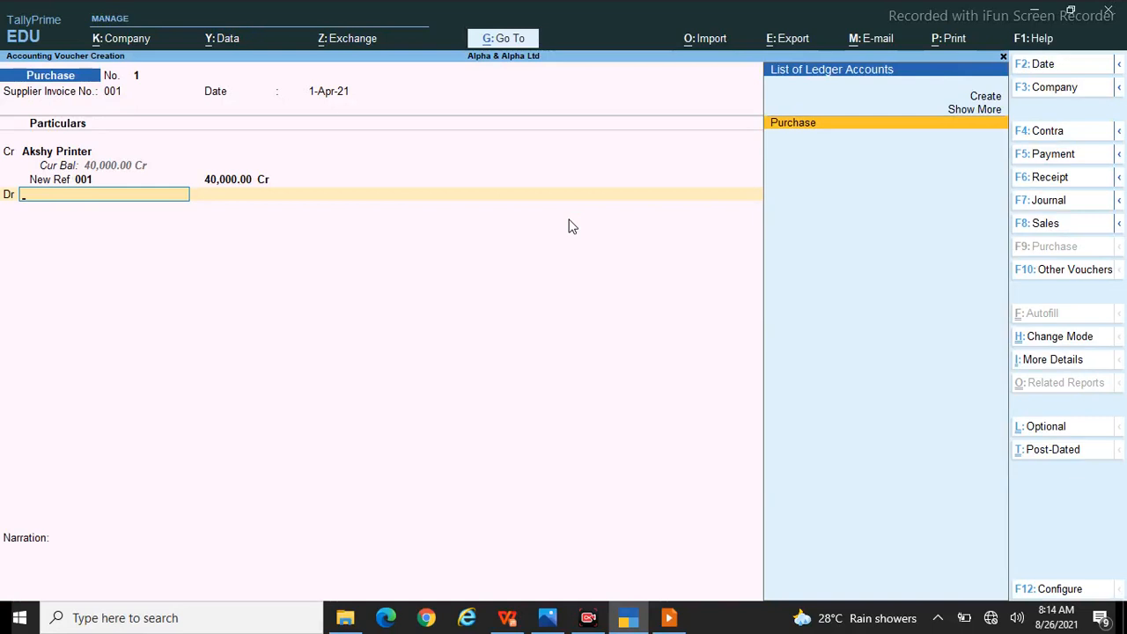
Debit Furniture with 40,000 and save the purchase voucher without a narration.
{"action": "type", "text": "Fu"}
{"action": "key", "text": "Return"}
{"action": "key", "text": "Return"}
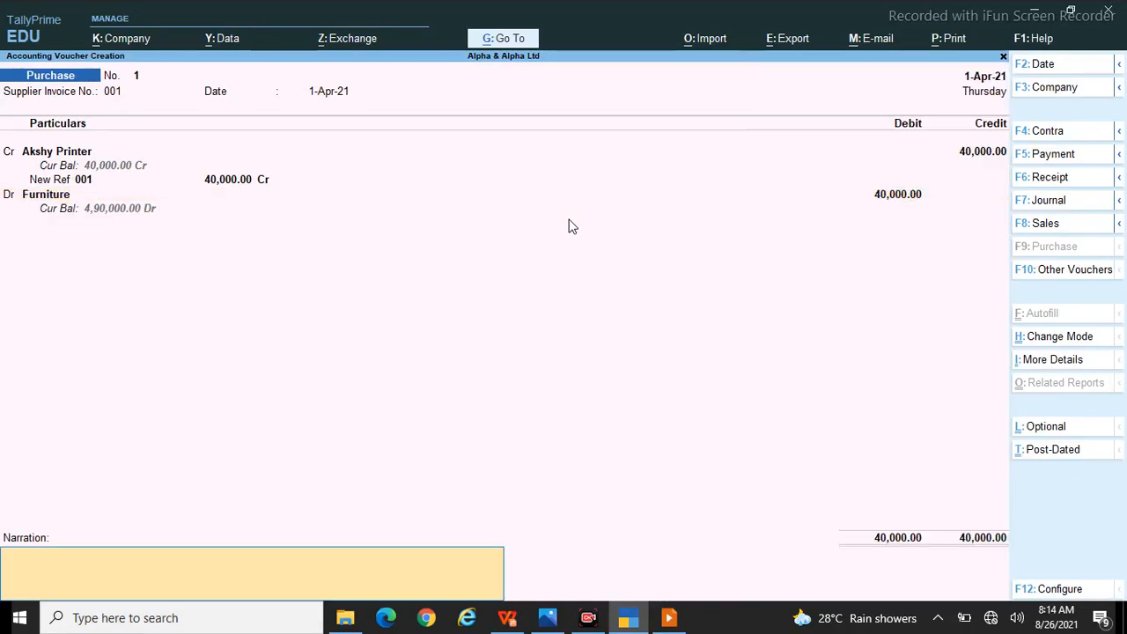
{"action": "key", "text": "Return"}
{"action": "key", "text": "Return"}
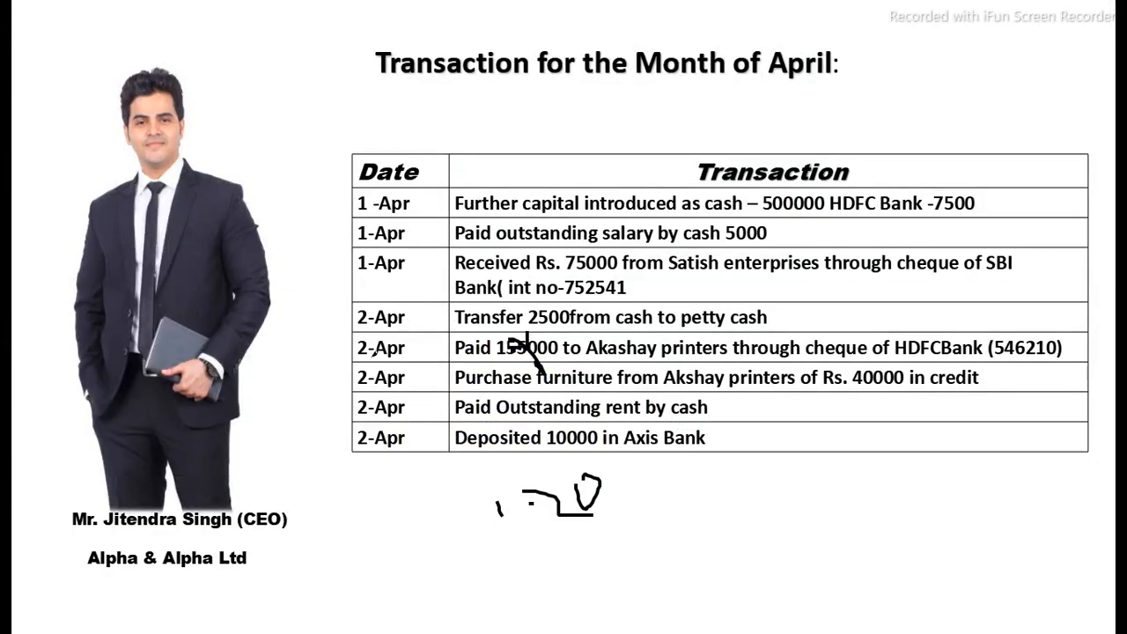
Open a payment voucher and start a new ledger named Outstanding Rent for its debit entry.
{"action": "key", "text": "alt+Tab"}
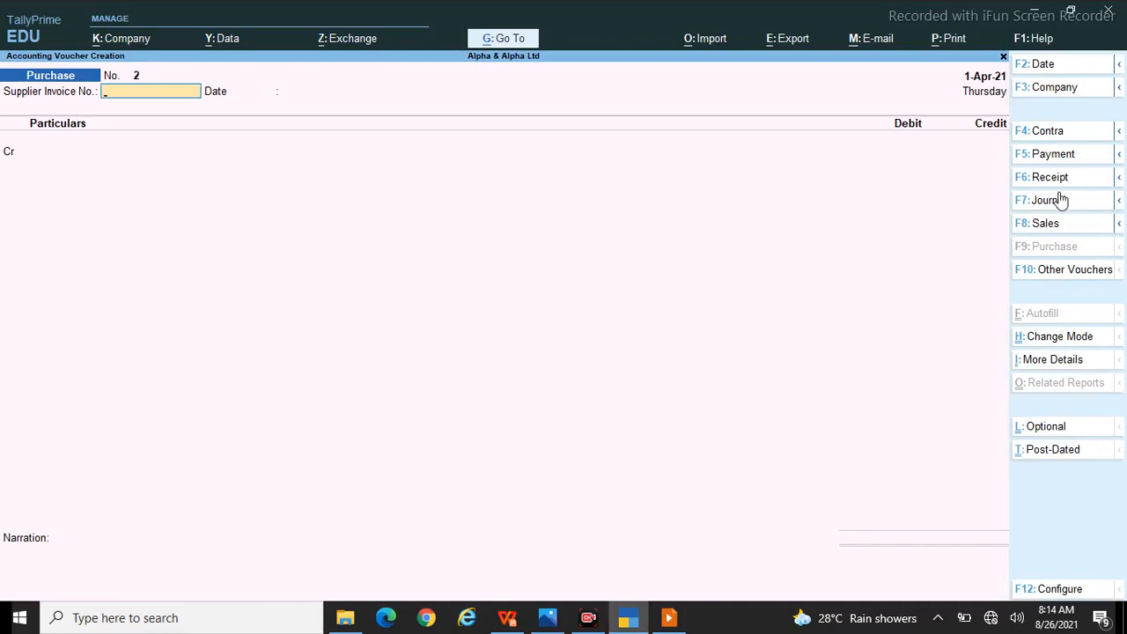
{"action": "left_click", "coordinate": [1059, 155]}
{"action": "type", "text": "Ou"}
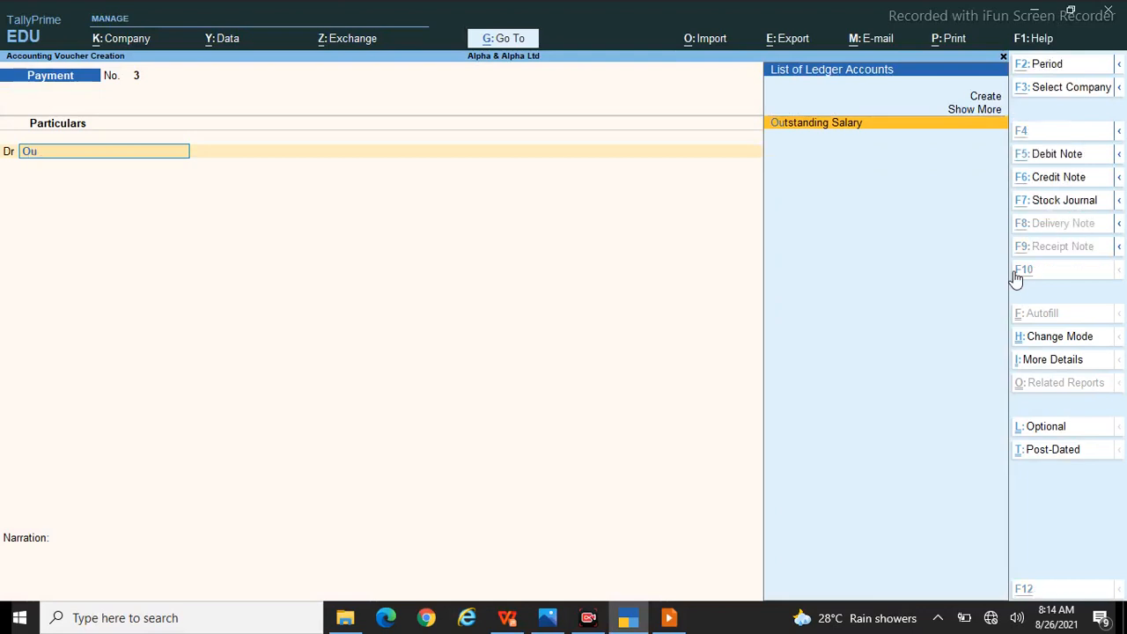
{"action": "key", "text": "alt+c"}
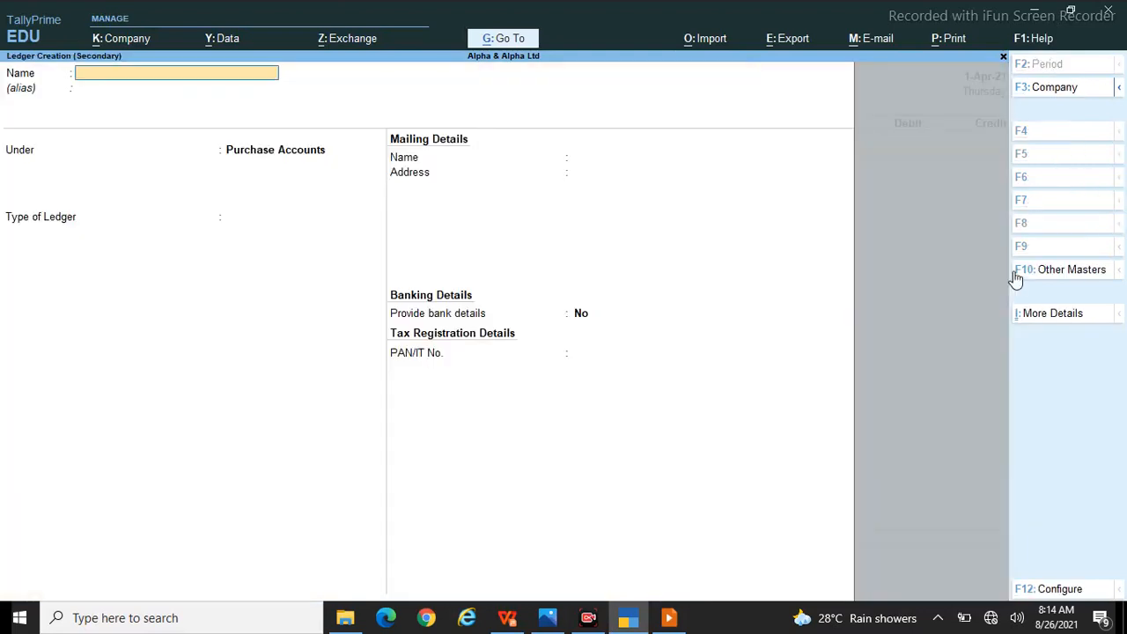
{"action": "type", "text": "Outstanding Rent"}
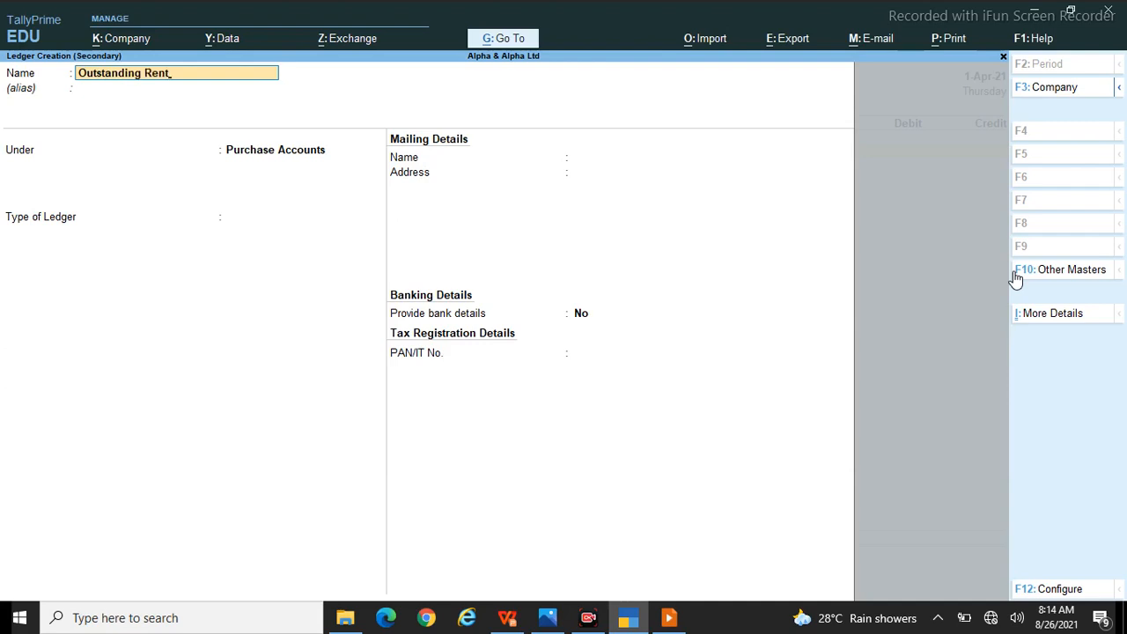
Place the Outstanding Rent ledger under Current Liabilities, accept the remaining defaults and save it.
{"action": "key", "text": "Return"}
{"action": "key", "text": "Return"}
{"action": "type", "text": "Cu"}
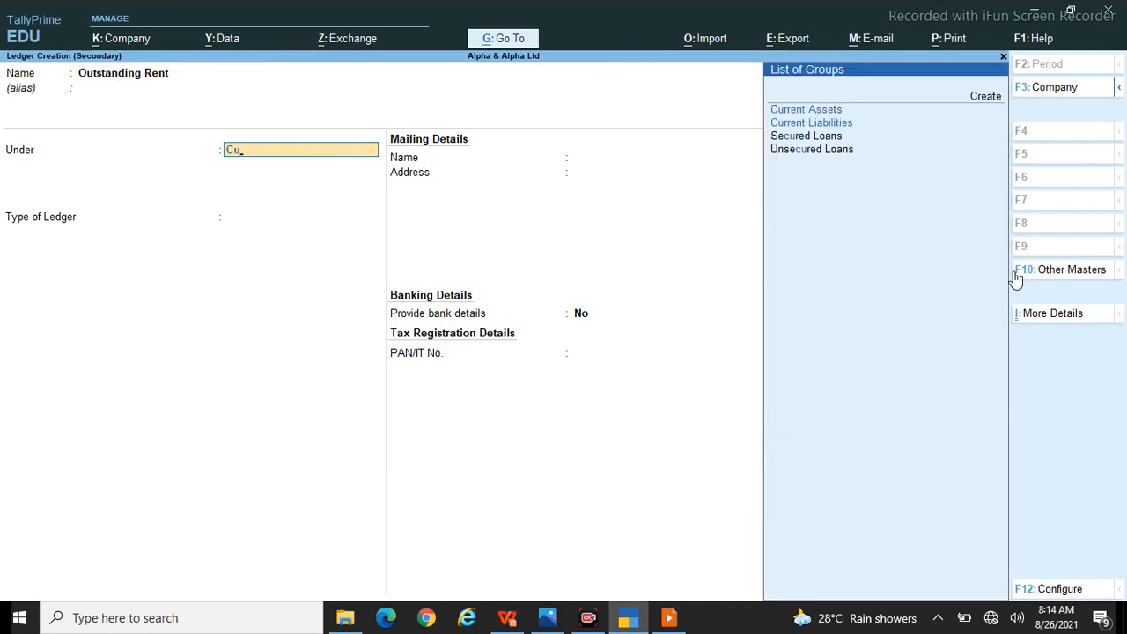
{"action": "key", "text": "Down"}
{"action": "key", "text": "Return"}
{"action": "key", "text": "Return"}
{"action": "key", "text": "Return"}
{"action": "key", "text": "Return"}
{"action": "key", "text": "Return"}
{"action": "key", "text": "Return"}
{"action": "key", "text": "Return"}
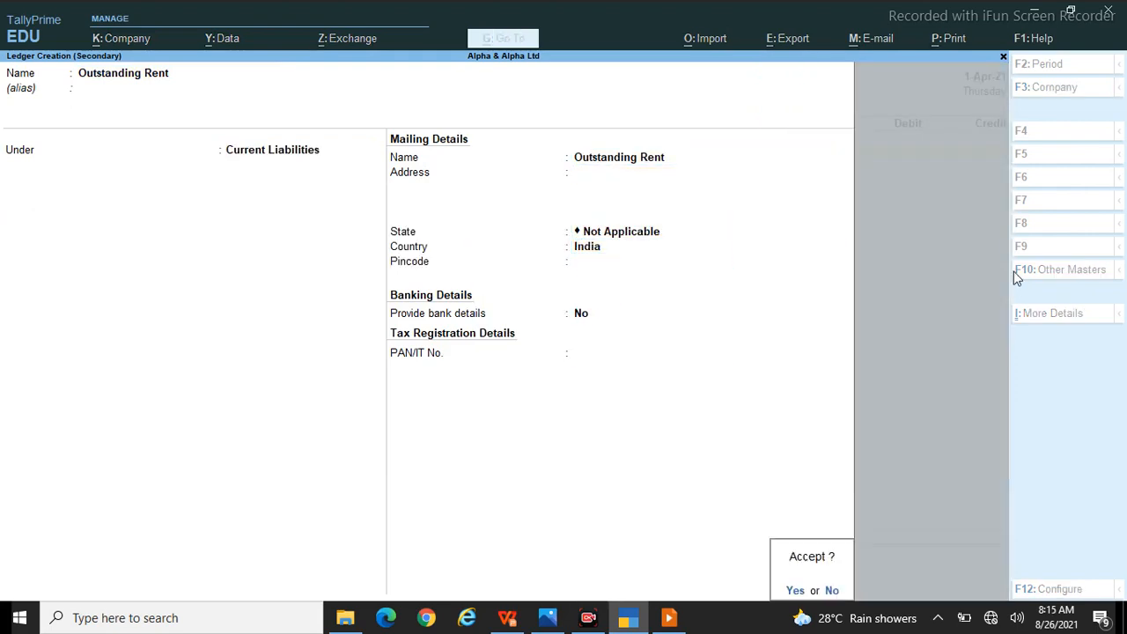
{"action": "key", "text": "Return"}
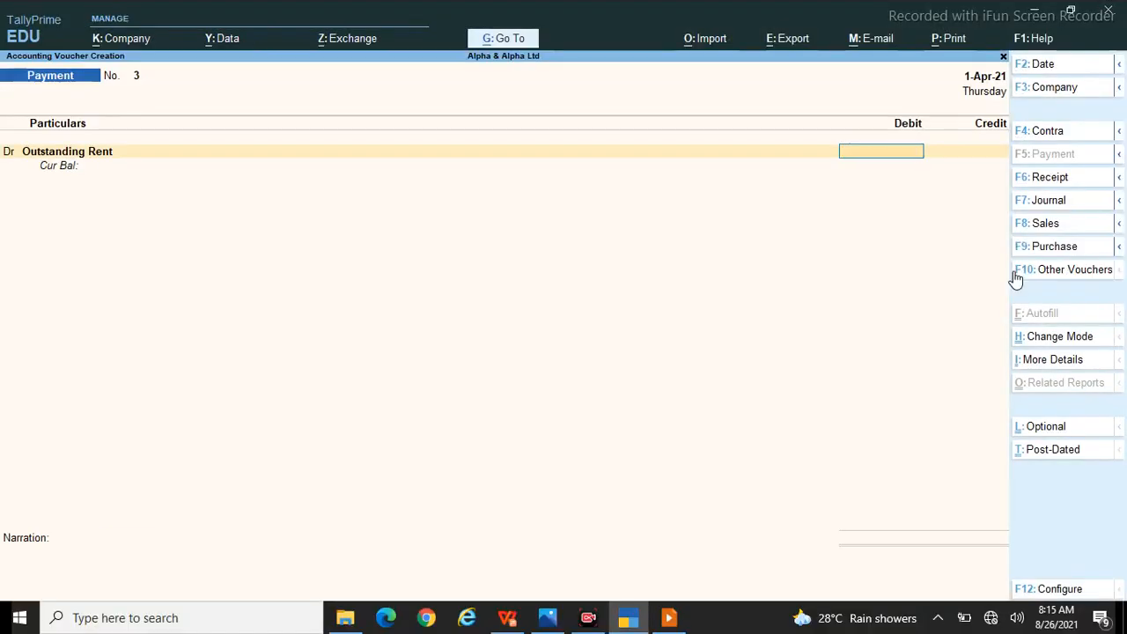
Debit Outstanding Rent with 45,000, credit Cash with the same amount and save the payment voucher.
{"action": "type", "text": "5000"}
{"action": "key", "text": "Return"}
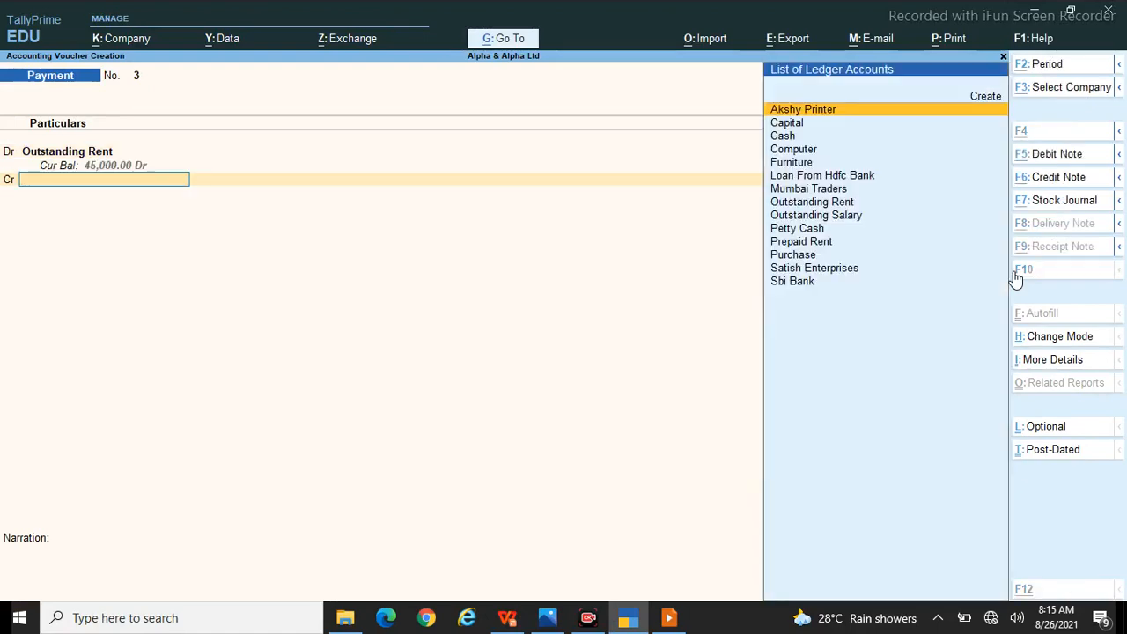
{"action": "key", "text": "alt+Tab"}
{"action": "key", "text": "alt+Tab"}
{"action": "type", "text": "C"}
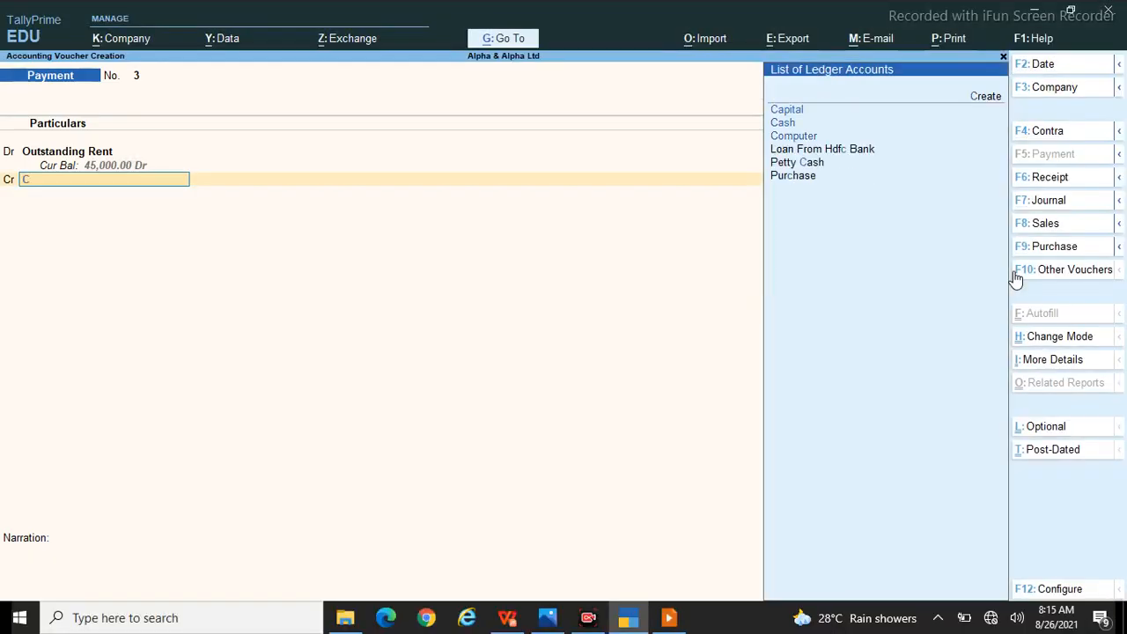
{"action": "key", "text": "Down"}
{"action": "key", "text": "Return"}
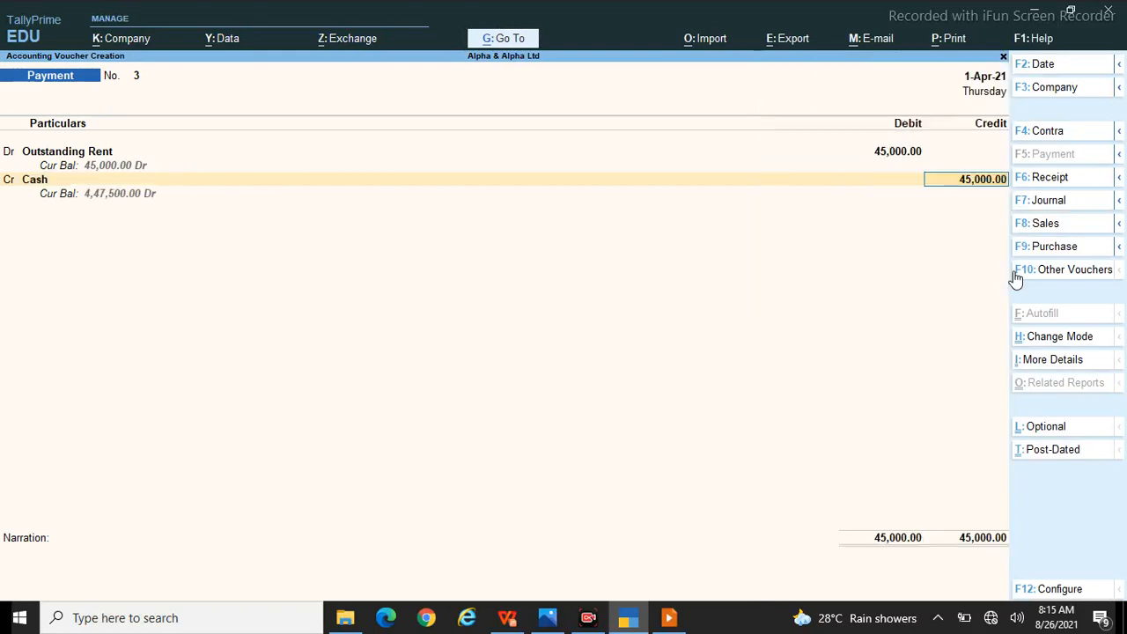
{"action": "key", "text": "Return"}
{"action": "key", "text": "Return"}
{"action": "key", "text": "Return"}
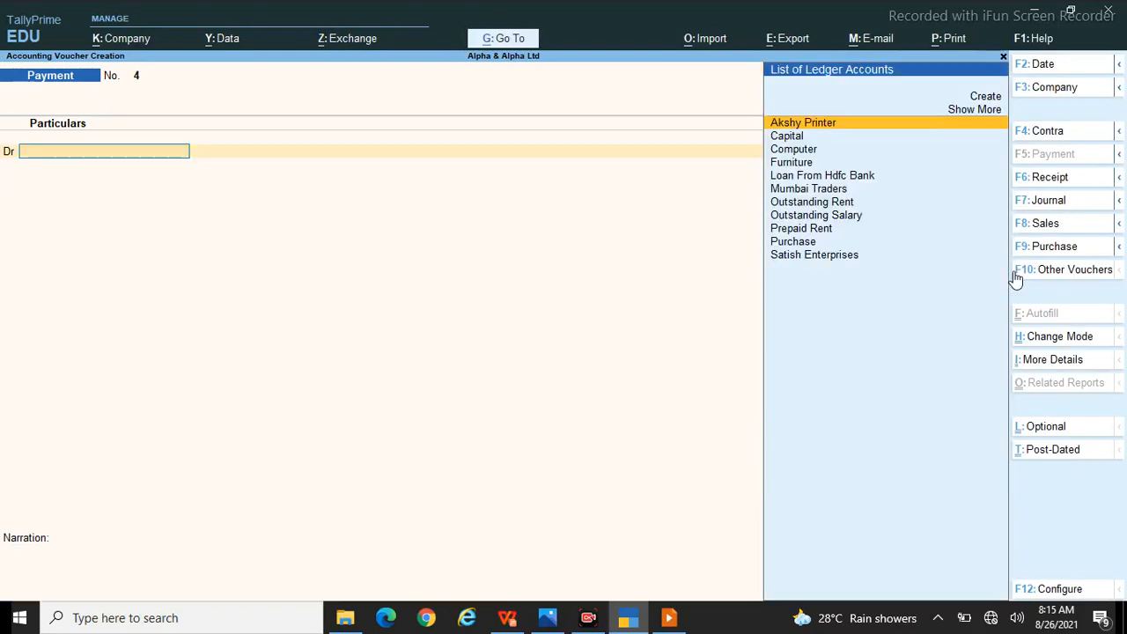
Check the bank deposit in the transaction list and open a contra voucher crediting Cash with 10,000.
{"action": "key", "text": "alt+Tab"}
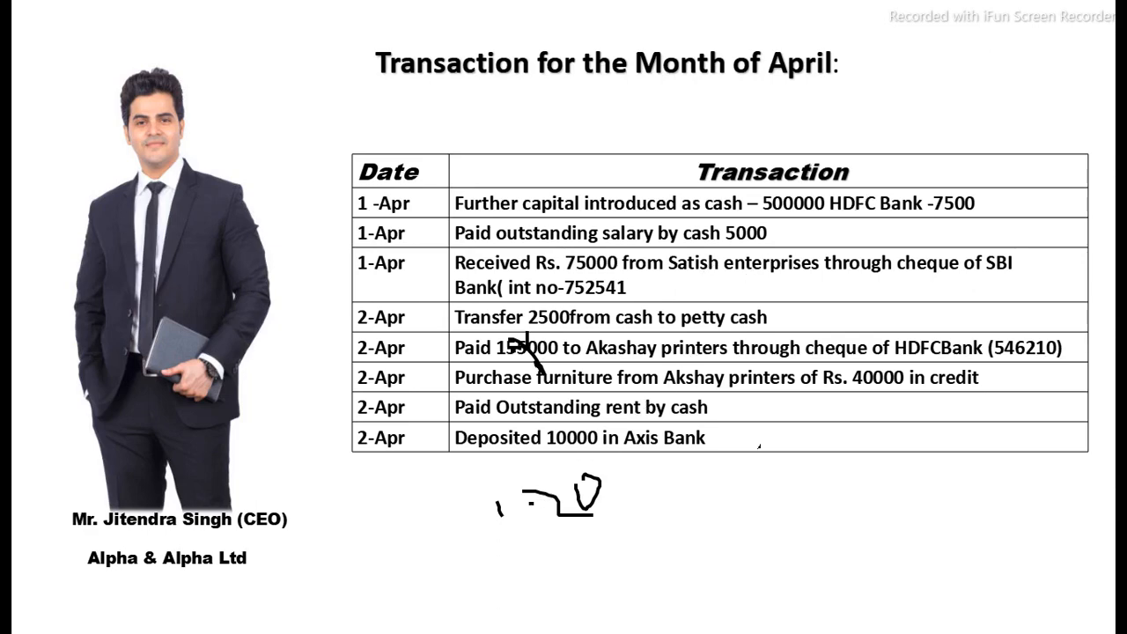
{"action": "key", "text": "alt+Tab"}
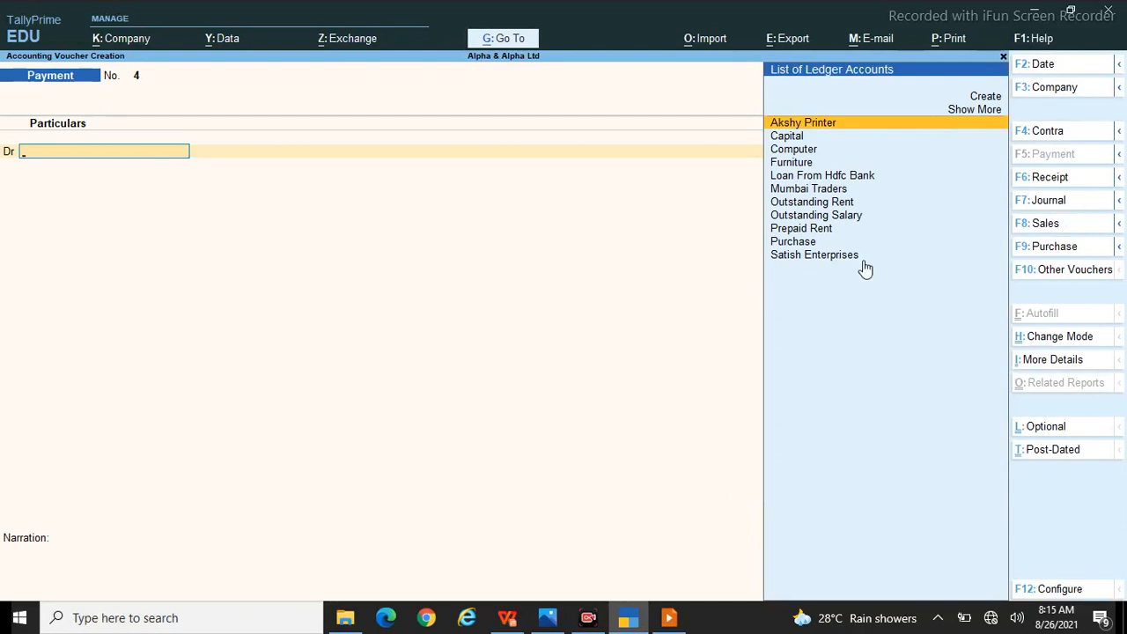
{"action": "left_click", "coordinate": [1059, 133]}
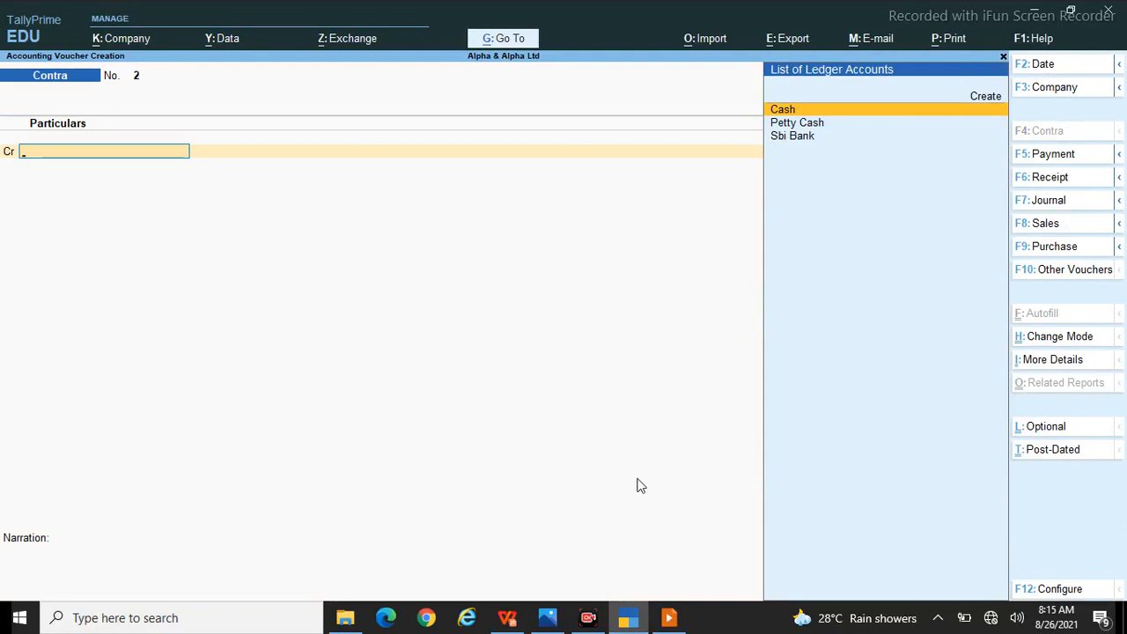
{"action": "type", "text": "C"}
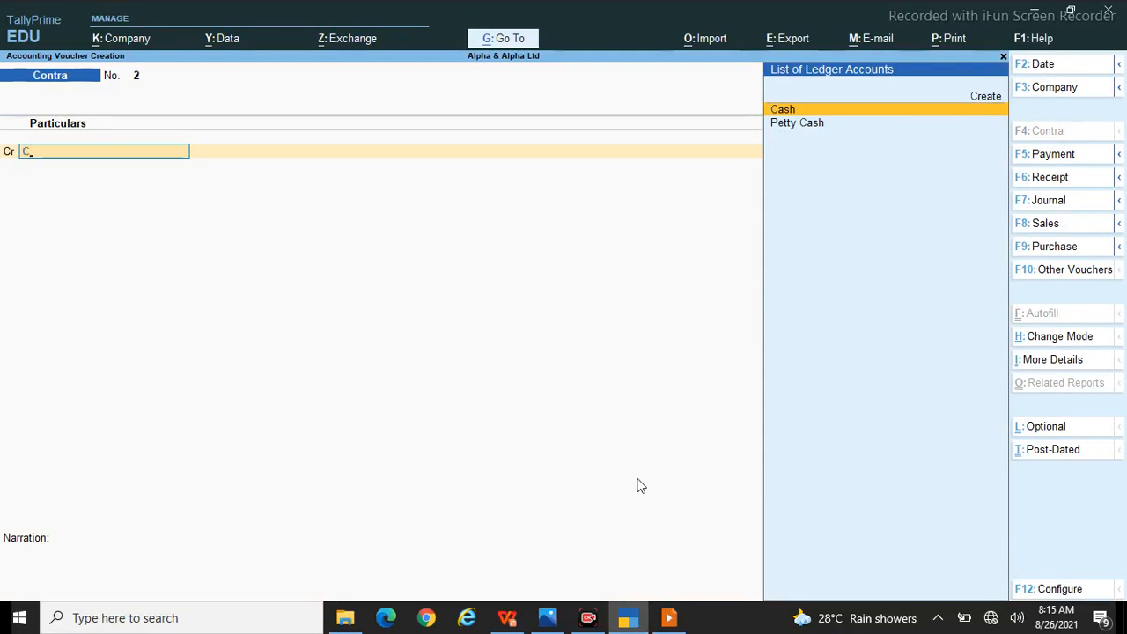
{"action": "key", "text": "Return"}
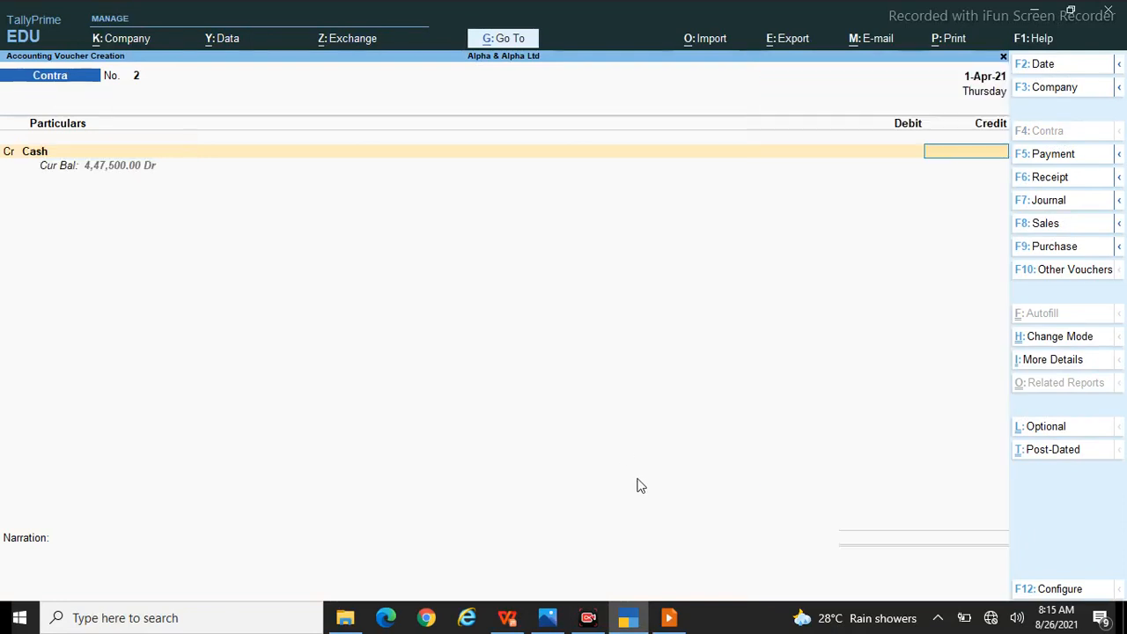
{"action": "key", "text": "ctrl"}
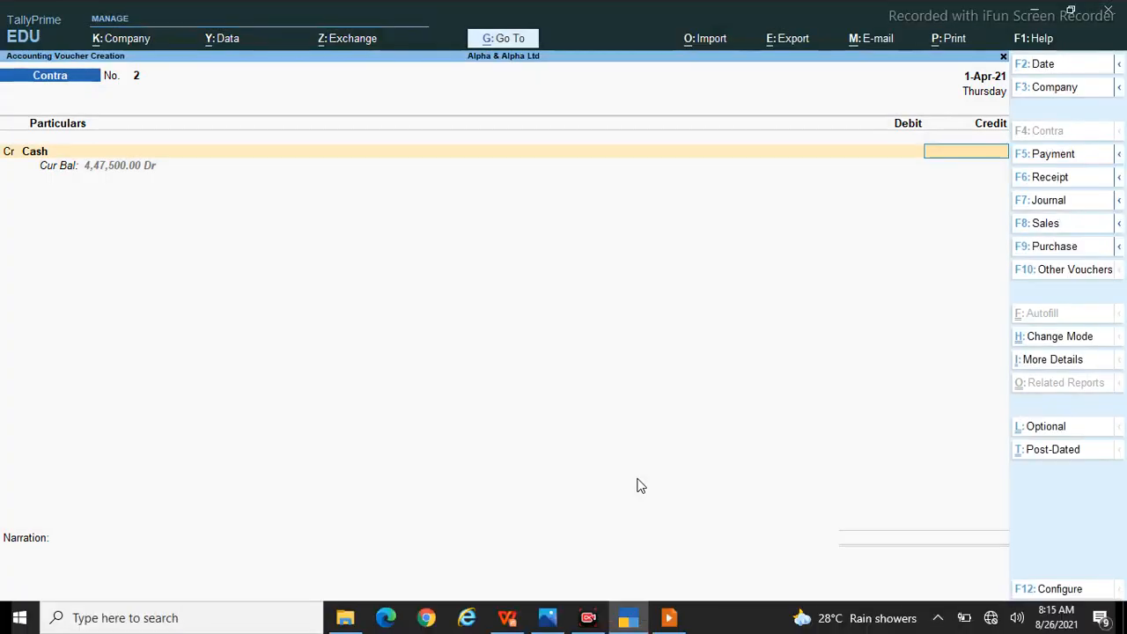
{"action": "type", "text": "10000"}
{"action": "key", "text": "Return"}
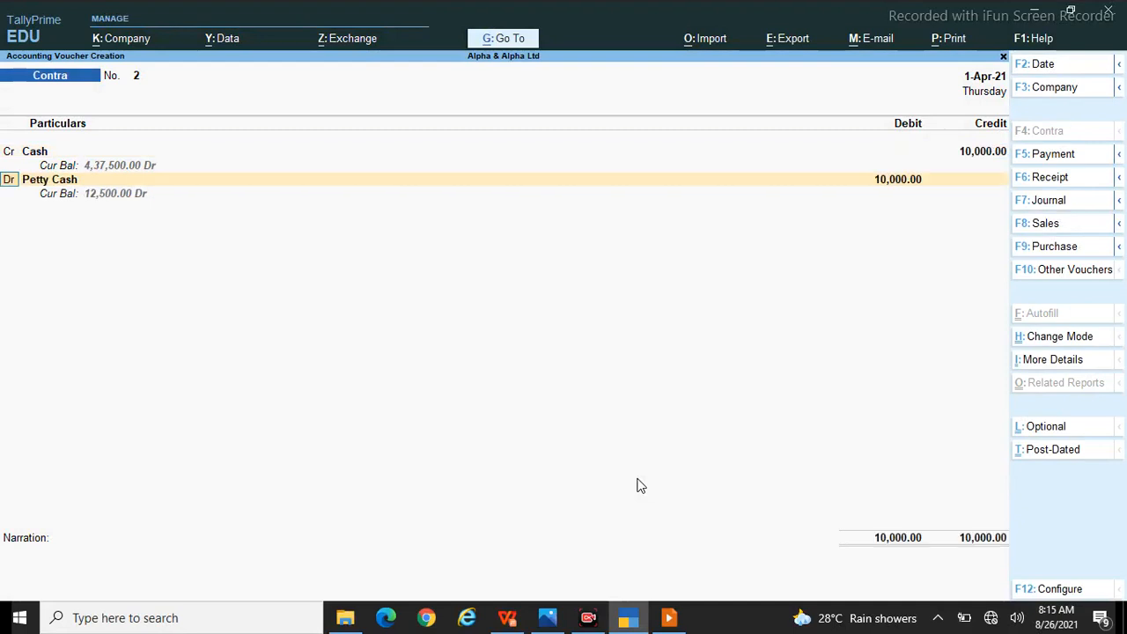
Set the contra voucher's debit ledger to Sbi Bank for 10,000.
{"action": "key", "text": "Return"}
{"action": "type", "text": "Sb"}
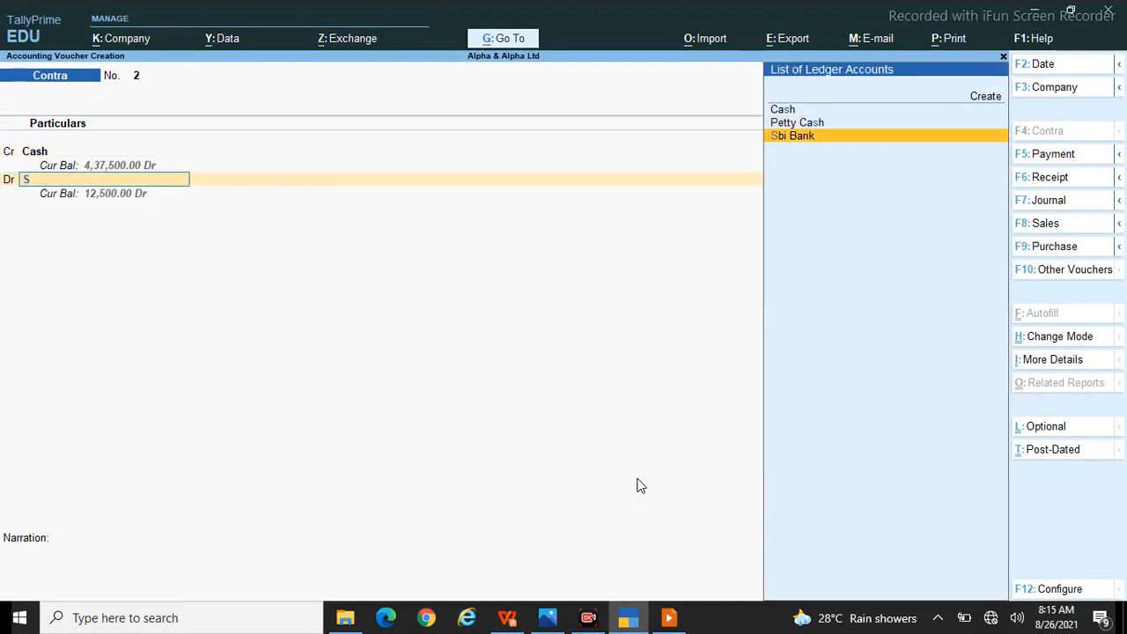
{"action": "key", "text": "Return"}
{"action": "key", "text": "Return"}
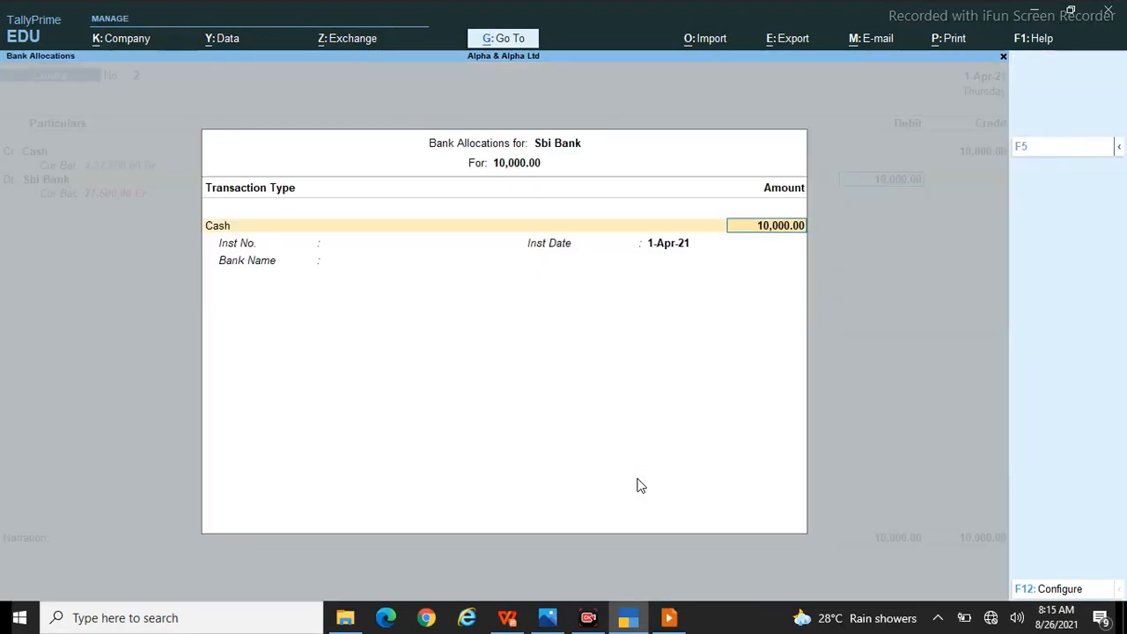
Enter five 2000 notes as the Sbi Bank deposit's cash denominations, accept the bank allocation and save the contra voucher.
{"action": "key", "text": "Return"}
{"action": "key", "text": "Up"}
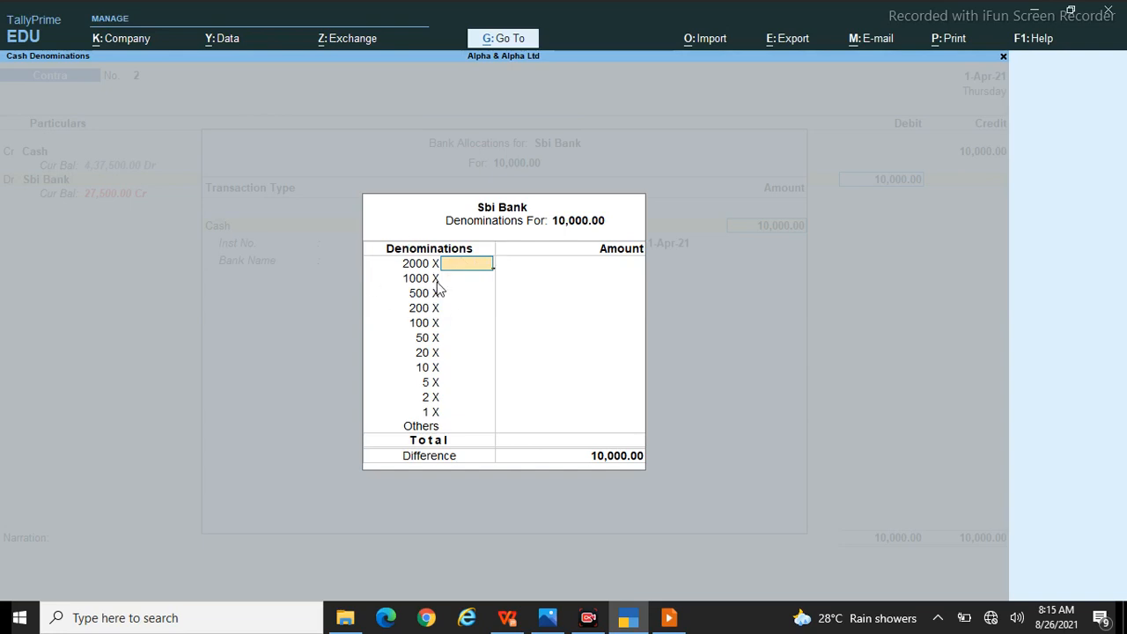
{"action": "type", "text": "5"}
{"action": "key", "text": "Return"}
{"action": "key", "text": "Return"}
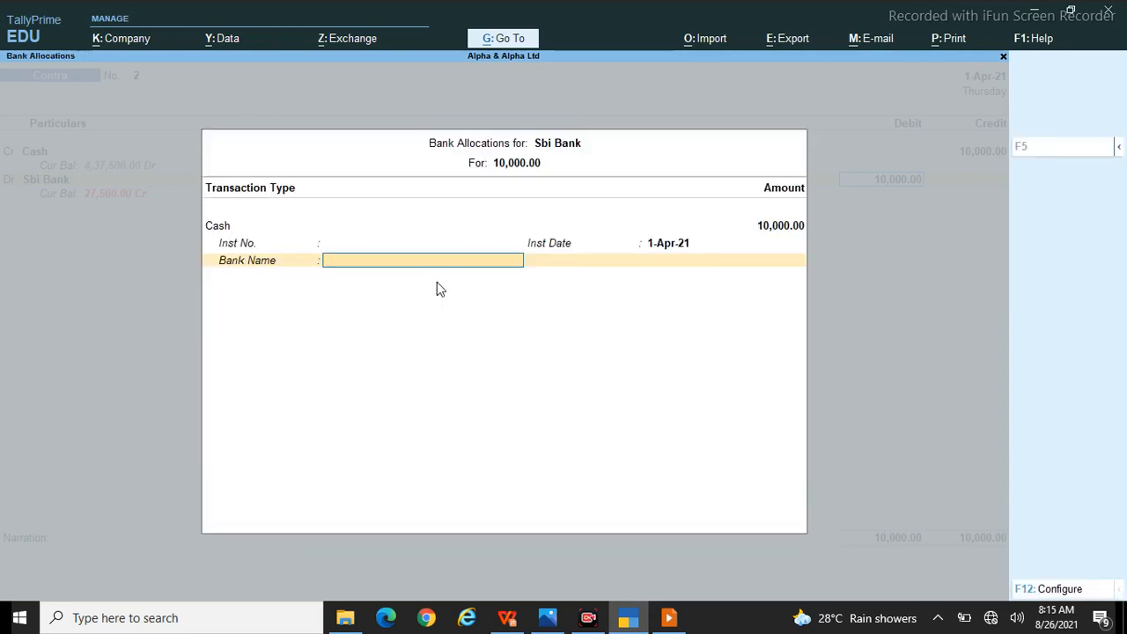
{"action": "key", "text": "Return"}
{"action": "key", "text": "Return"}
{"action": "key", "text": "Return"}
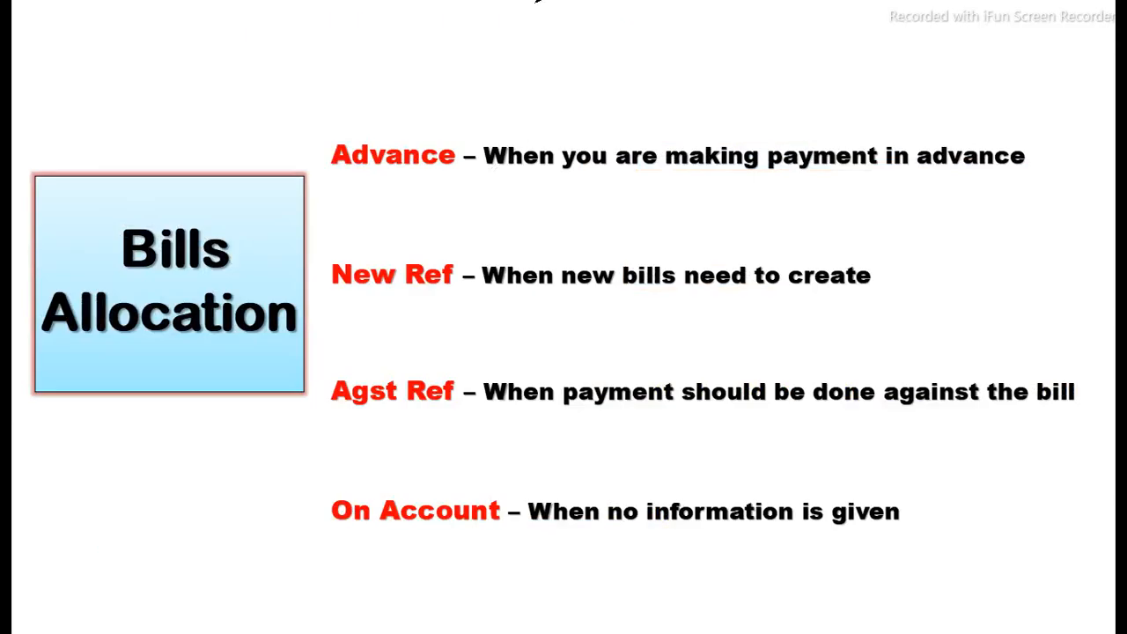
End the Bills Allocation slide show, discard its ink annotations and switch to the presentation in WPS Office.
{"action": "key", "text": "Escape"}
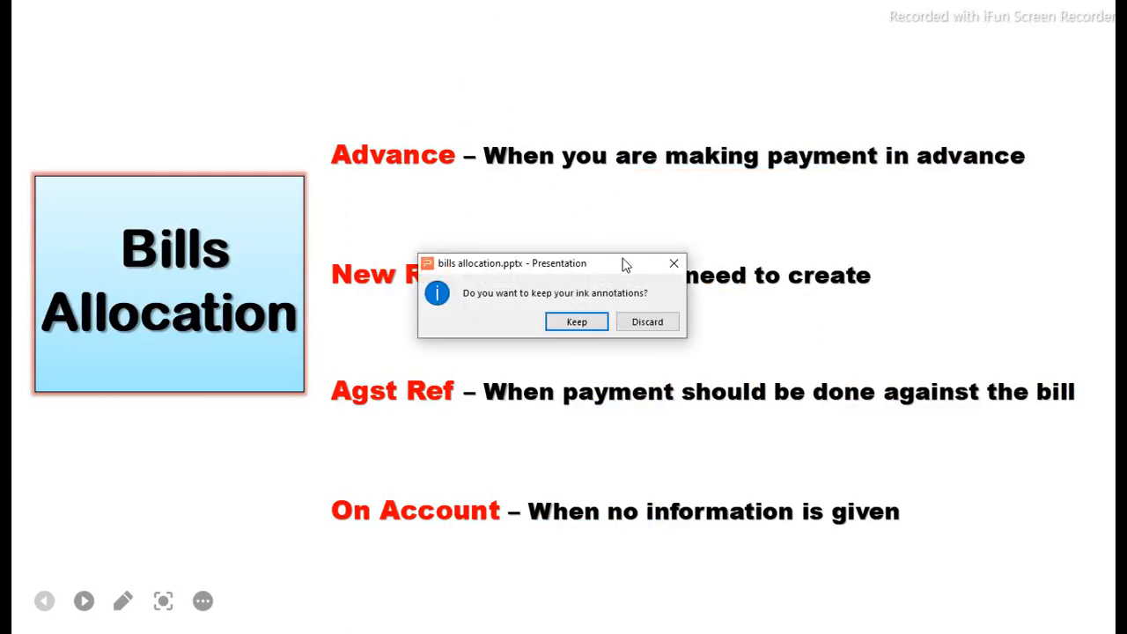
{"action": "left_click", "coordinate": [648, 332]}
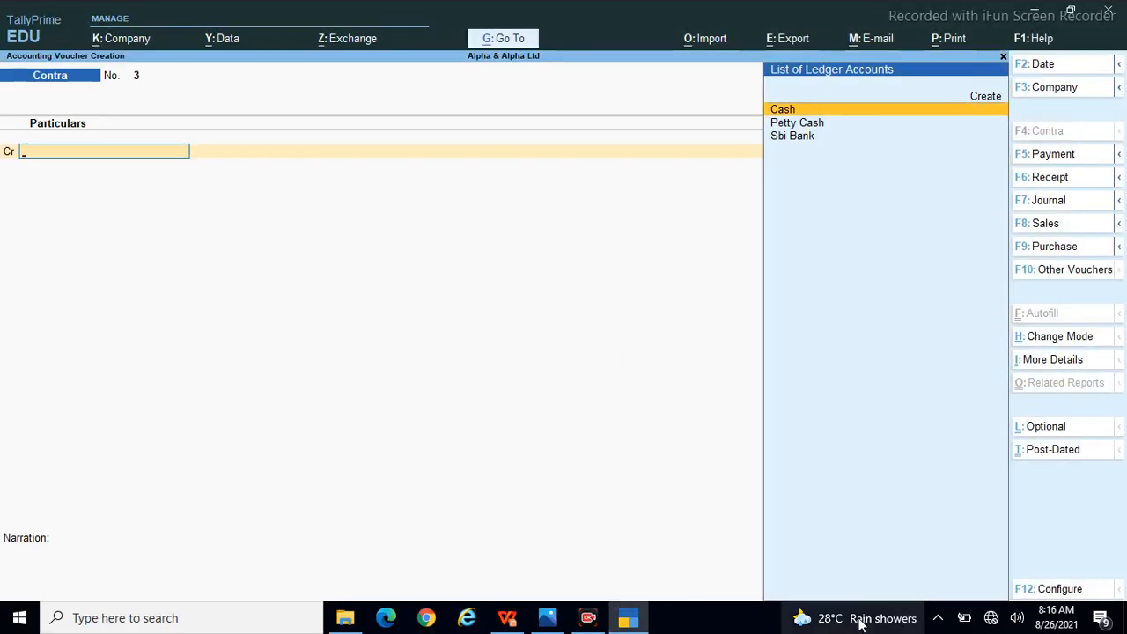
{"action": "left_click", "coordinate": [628, 621]}
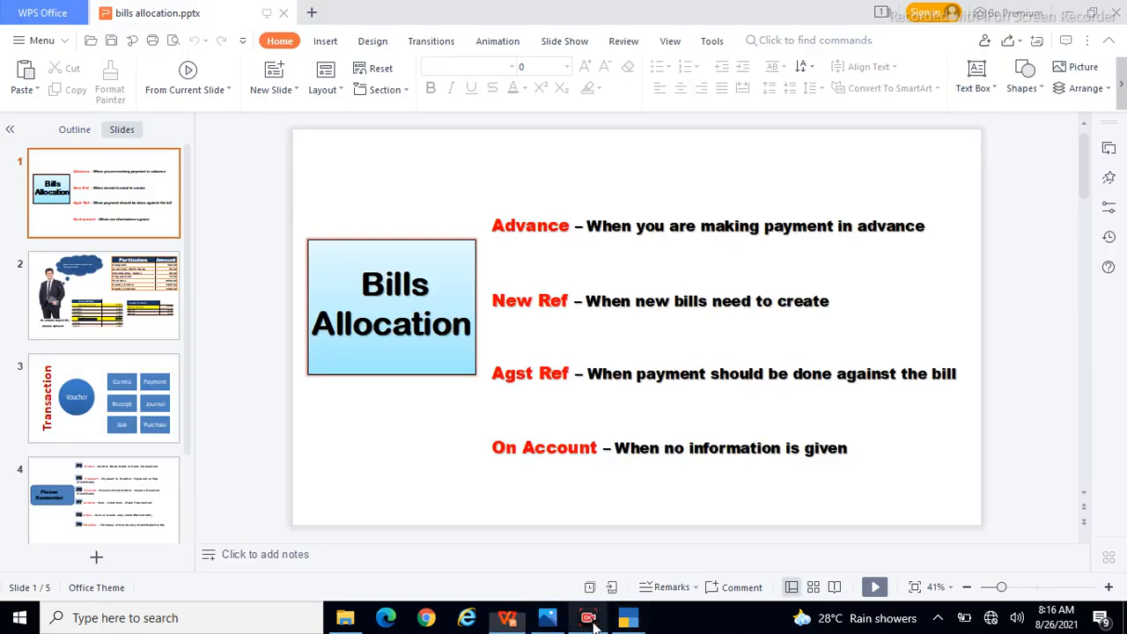